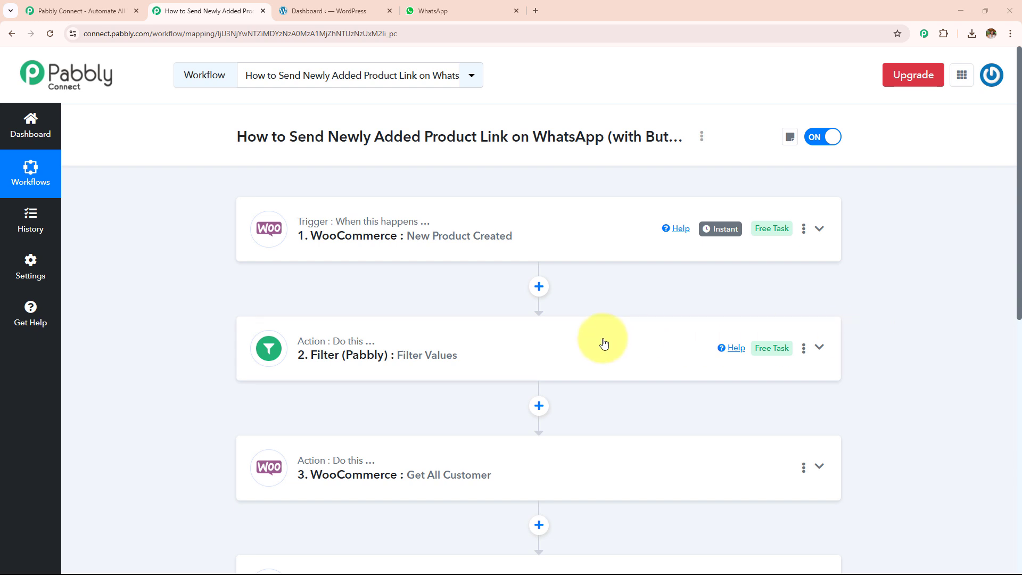
Step: Review workflow steps 1–5, then view the new-product message in the WhatsApp chat
scroll(600, 343, "down", 5)
scroll(600, 342, "up", 5)
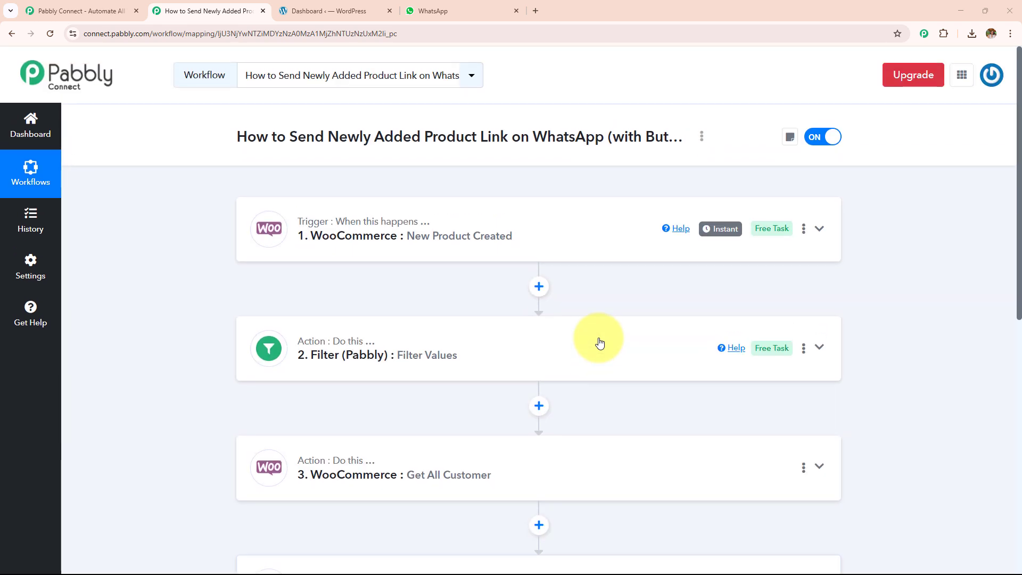
scroll(598, 343, "down", 2)
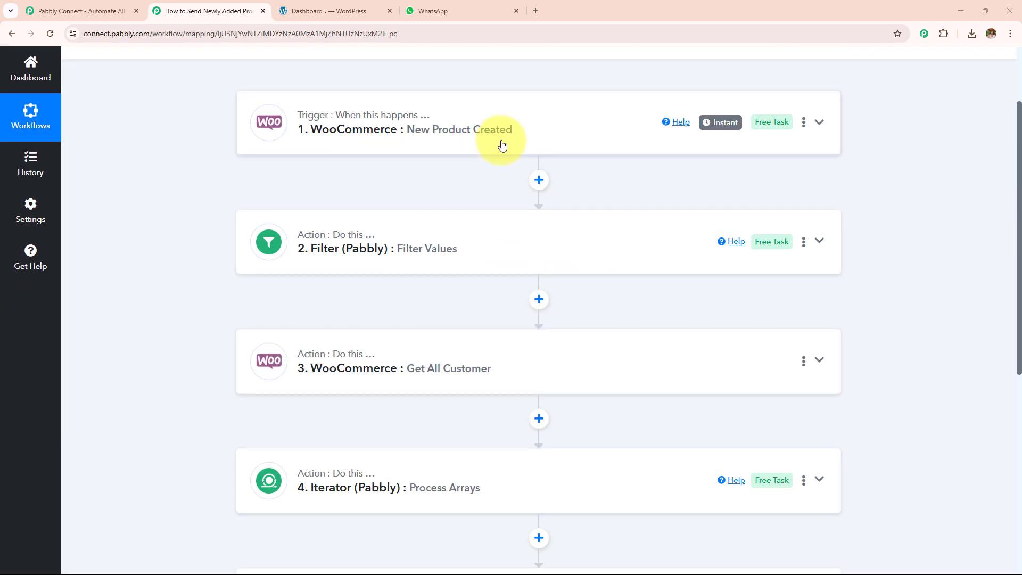
scroll(514, 263, "down", 4)
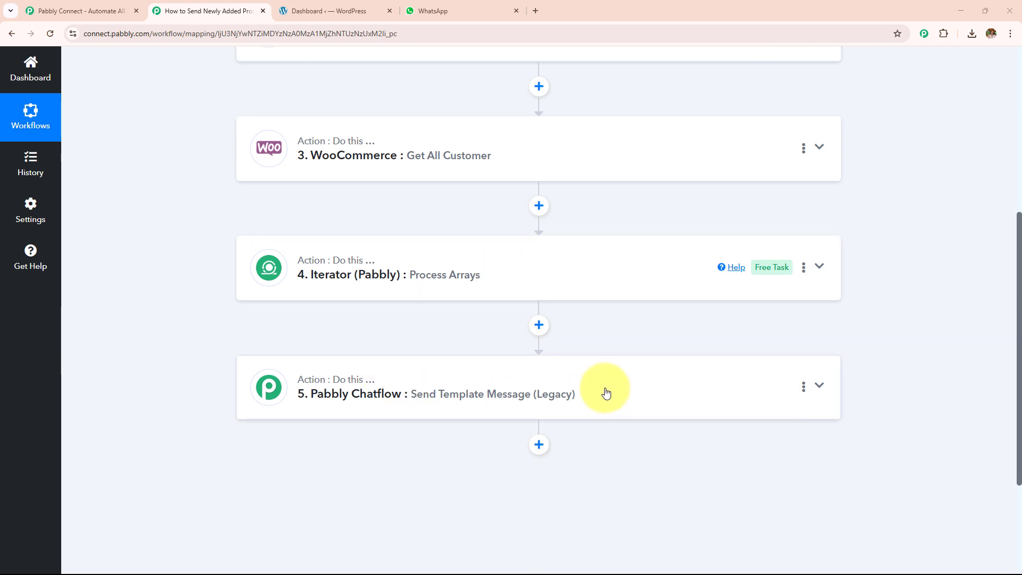
left_click(482, 8)
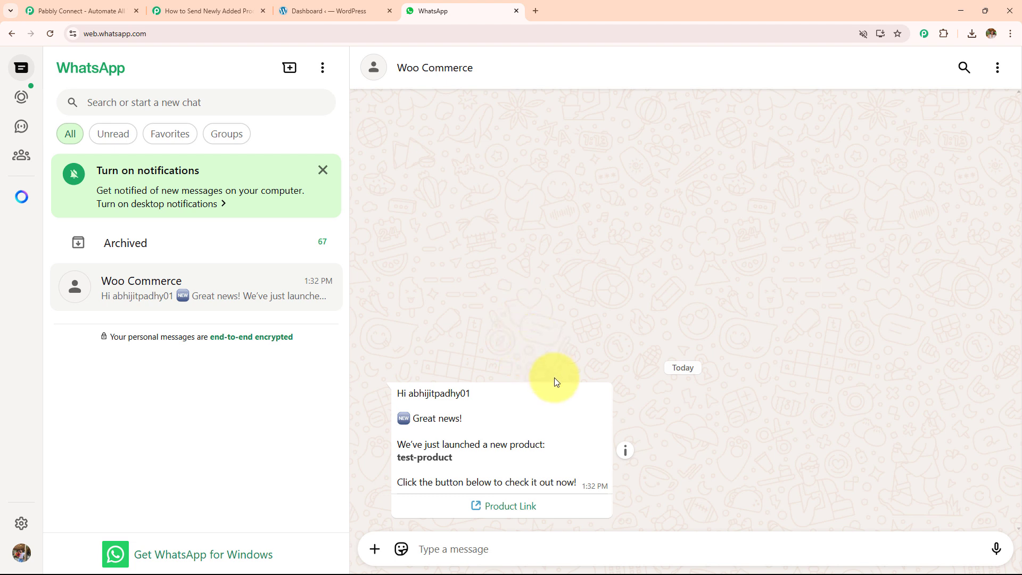
Step: Open the message's product link and look over the Test Product page
left_click(508, 507)
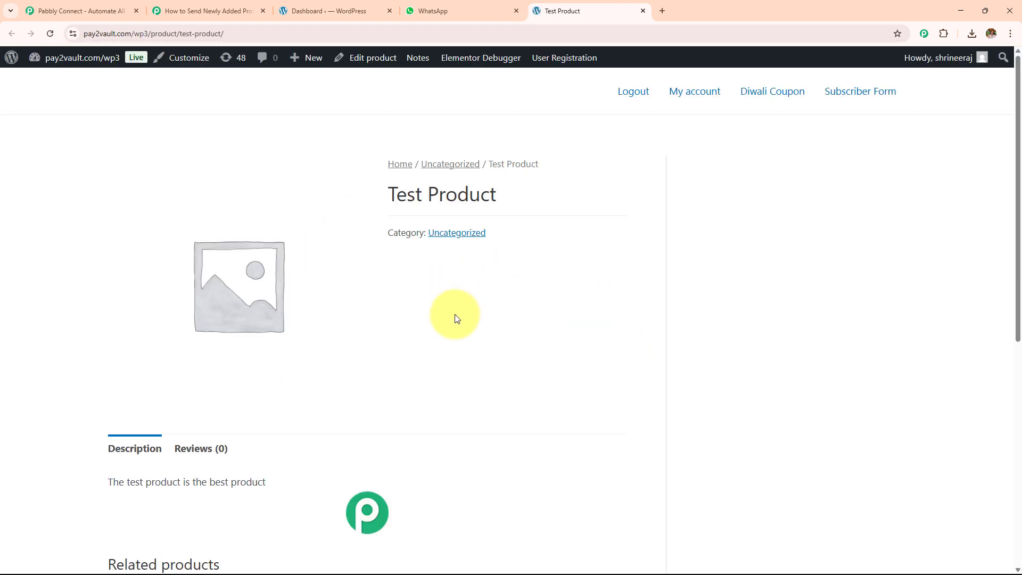
scroll(455, 317, "down", 5)
scroll(456, 320, "up", 5)
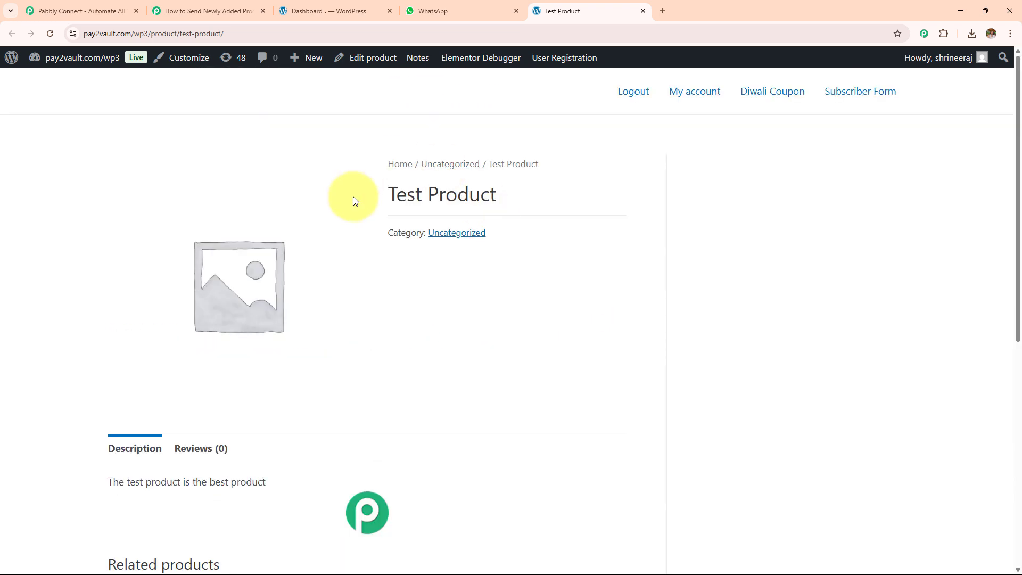
Step: Switch between the Pabbly Connect workflow and the WhatsApp chat tabs
left_click(187, 11)
left_click(463, 11)
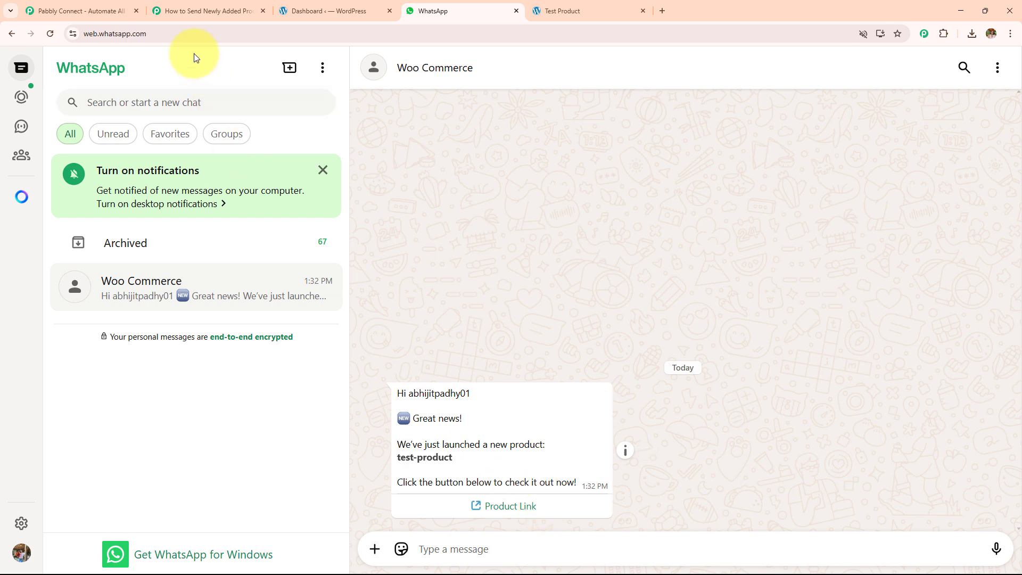
left_click(189, 11)
scroll(543, 283, "up", 2)
scroll(546, 309, "up", 3)
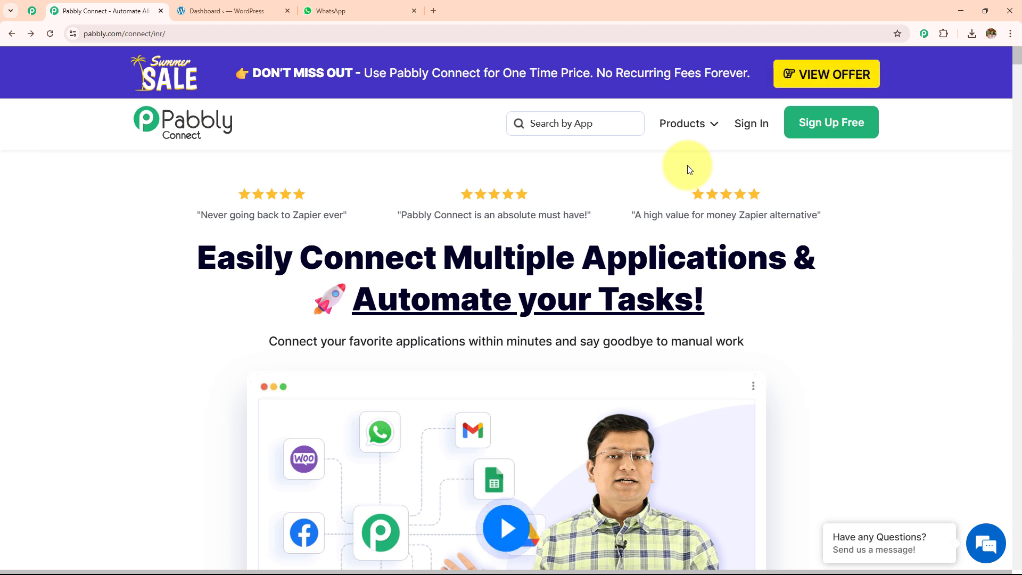
left_click(197, 15)
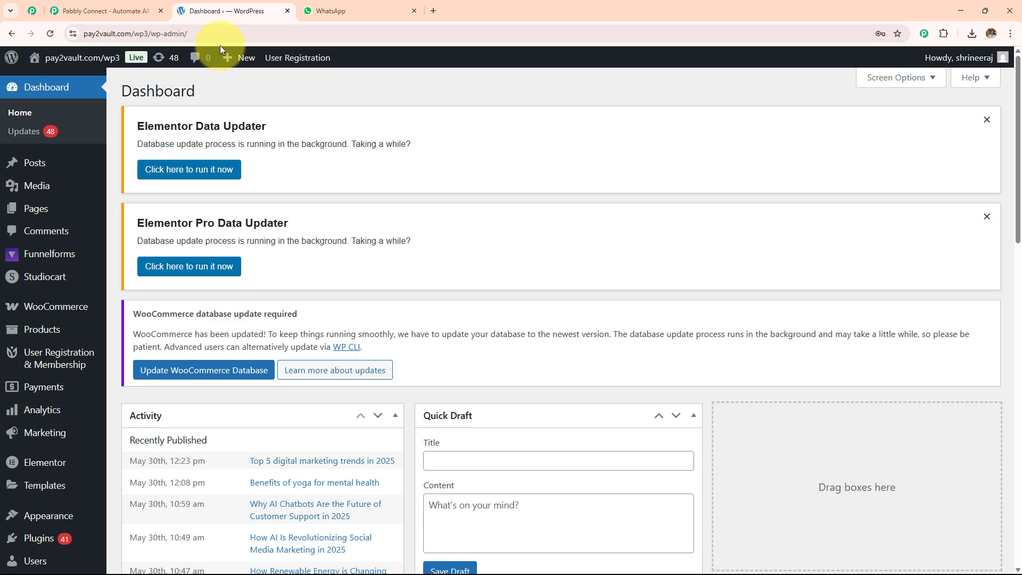
left_click(336, 11)
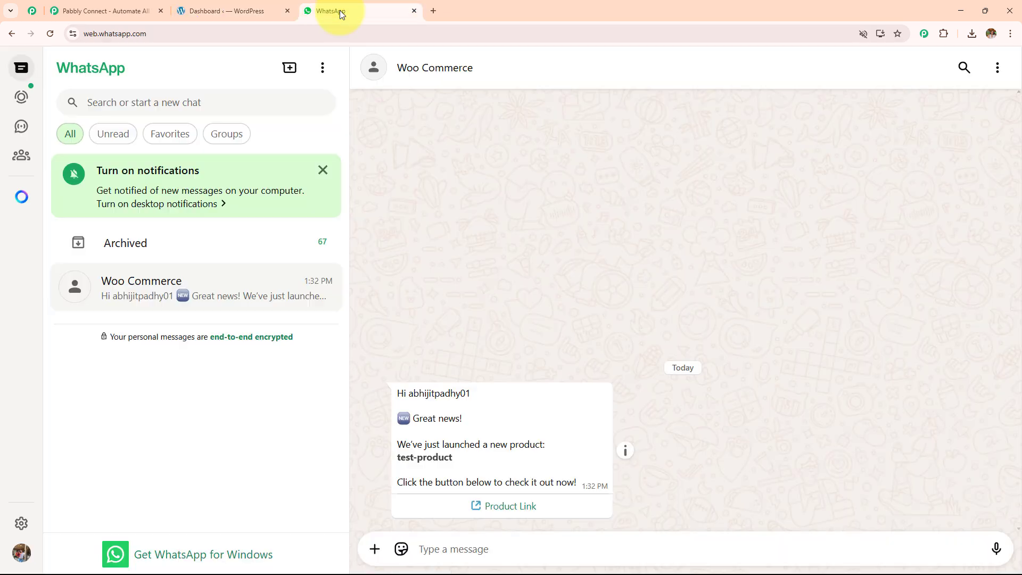
left_click(103, 9)
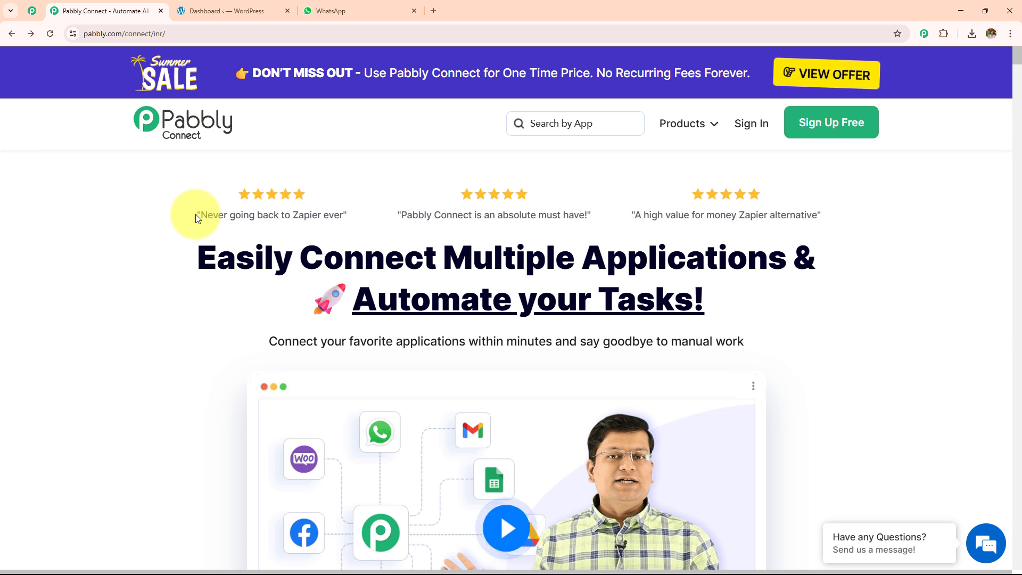
left_click(175, 33)
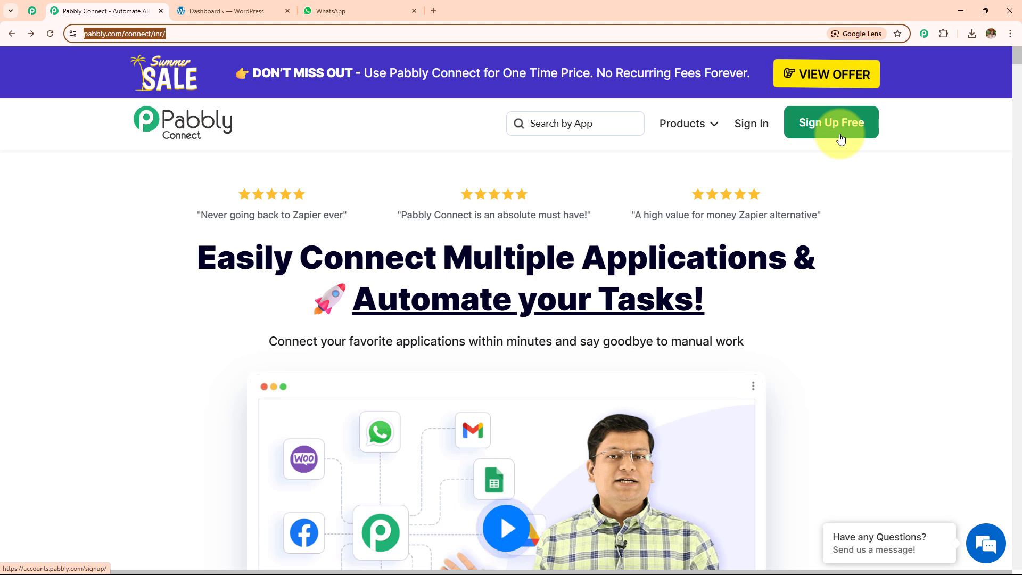
Step: Sign in to Pabbly and launch Pabbly Connect from the All Pabbly Apps list
left_click(752, 127)
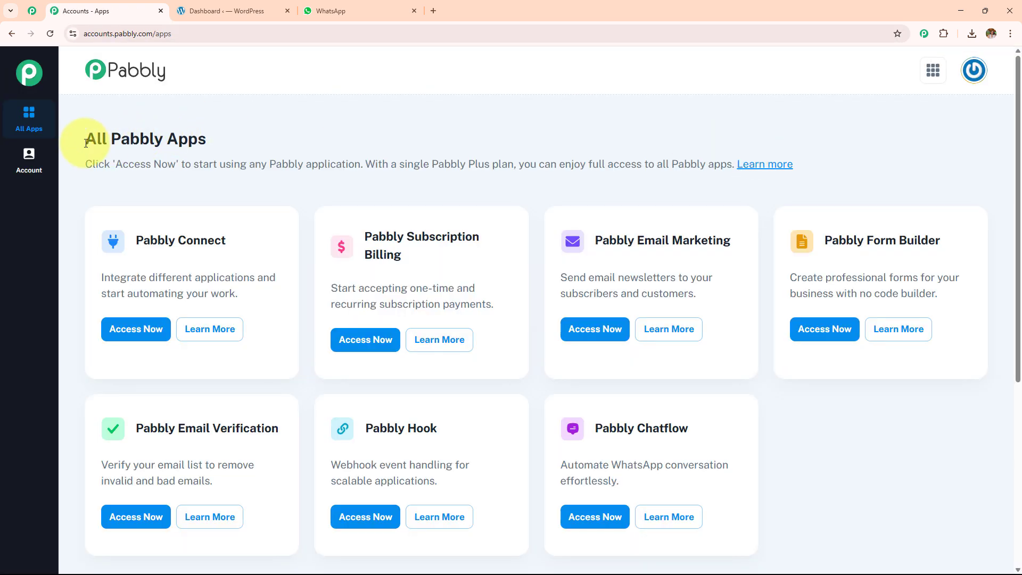
left_click_drag(86, 144, 305, 137)
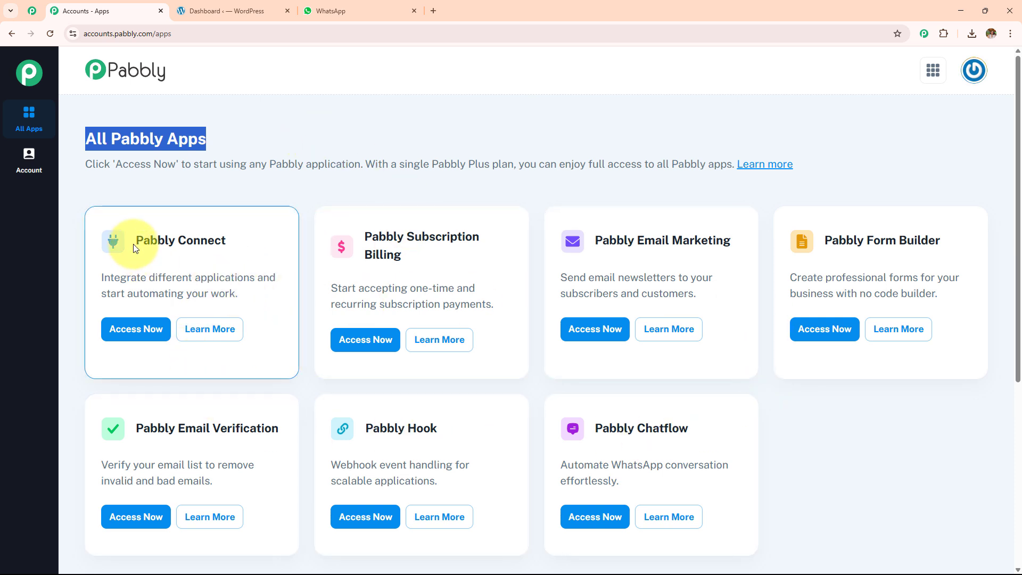
left_click_drag(135, 246, 238, 246)
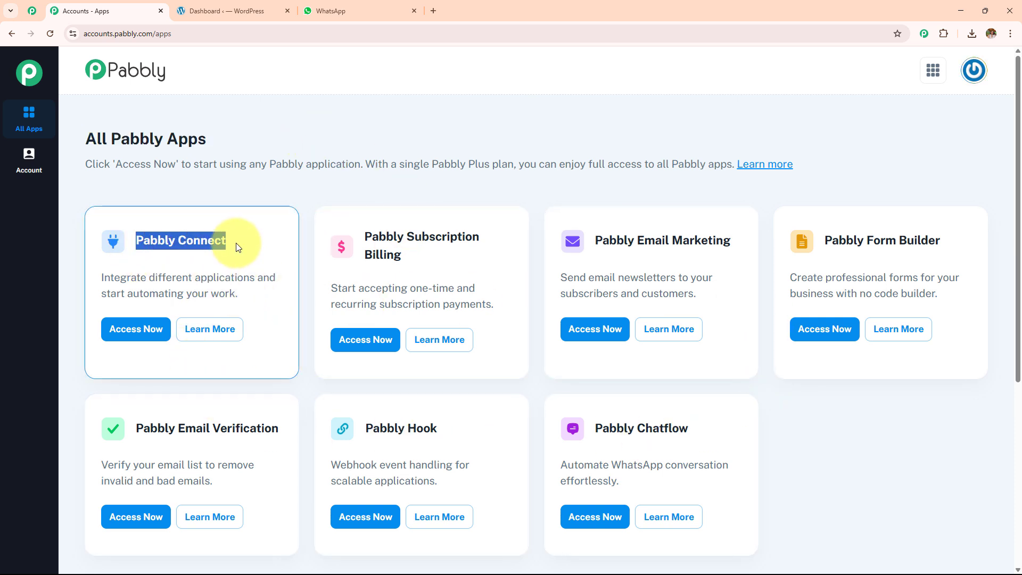
left_click(129, 328)
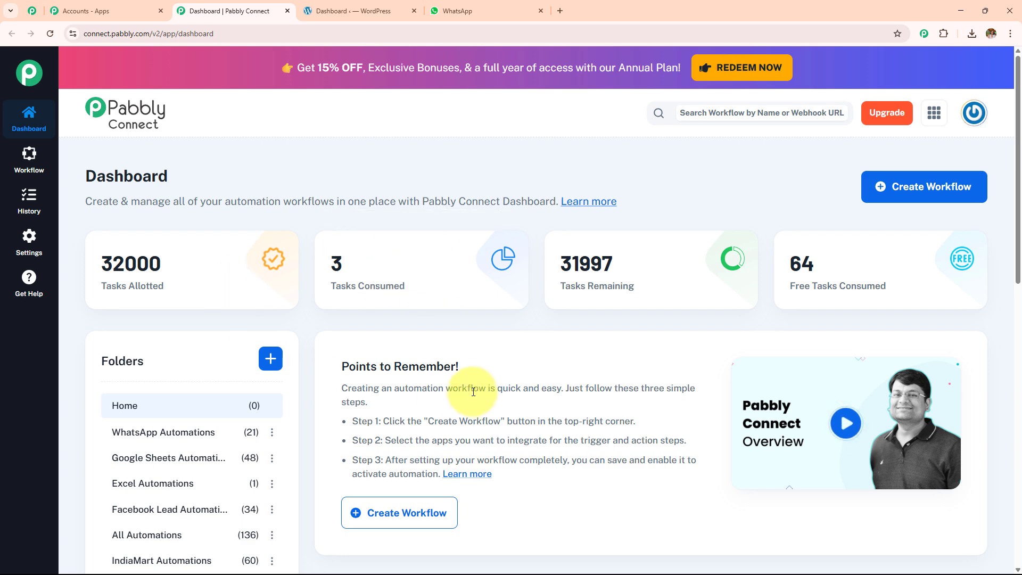
Step: Look over the dashboard, then open the Create Folder form and cancel it unsaved
scroll(473, 392, "down", 4)
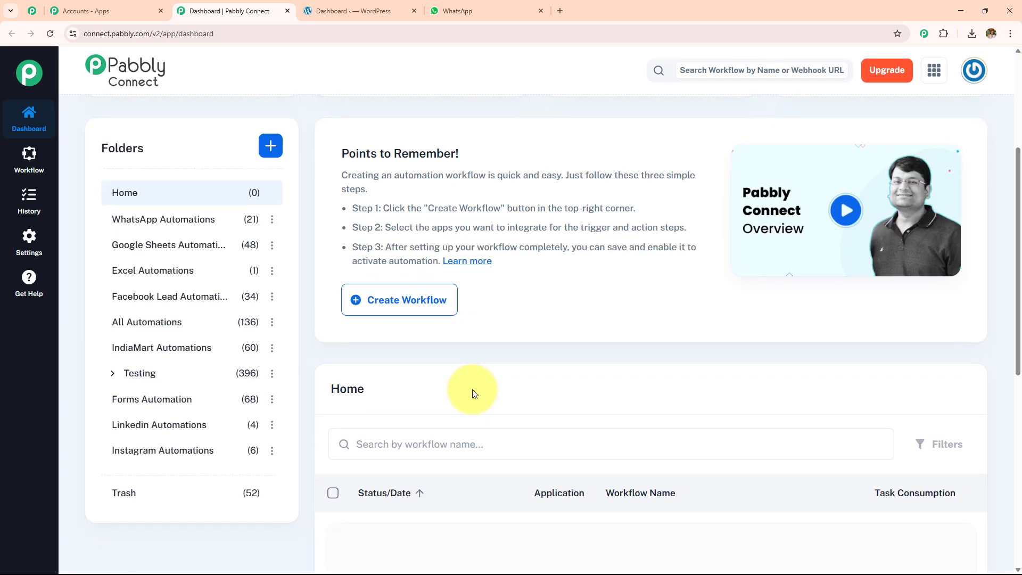
scroll(473, 394, "down", 4)
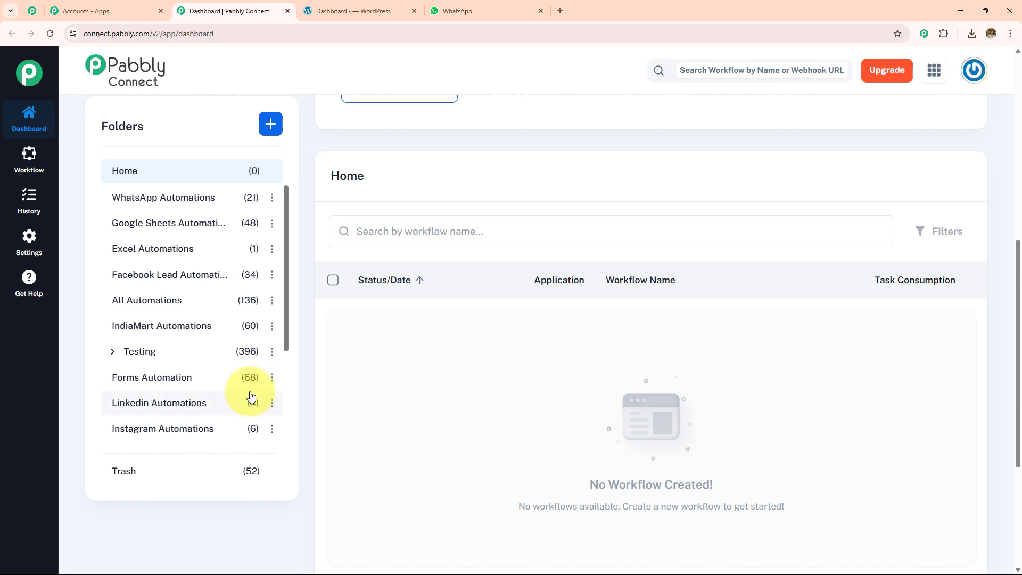
scroll(252, 397, "up", 4)
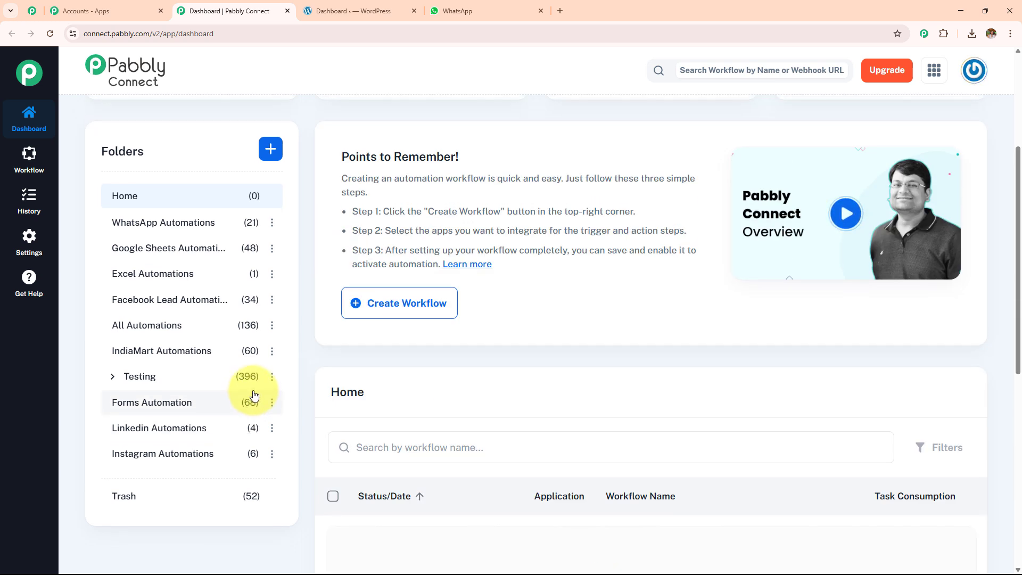
scroll(254, 395, "up", 3)
left_click(272, 306)
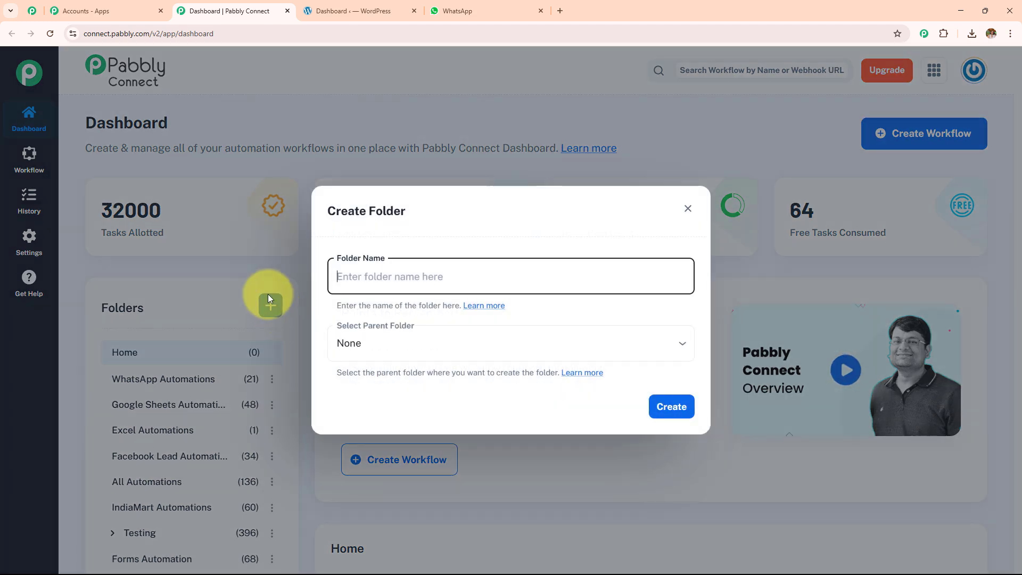
left_click(688, 208)
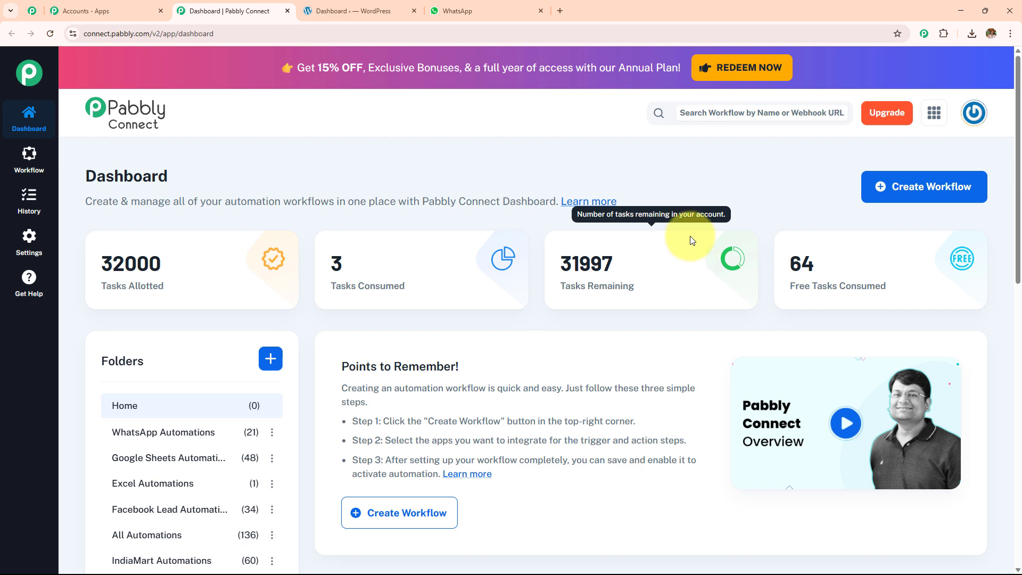
Step: Start a new workflow named 'How to Send Newly Added Product Link on WhatsApp…'
left_click(900, 197)
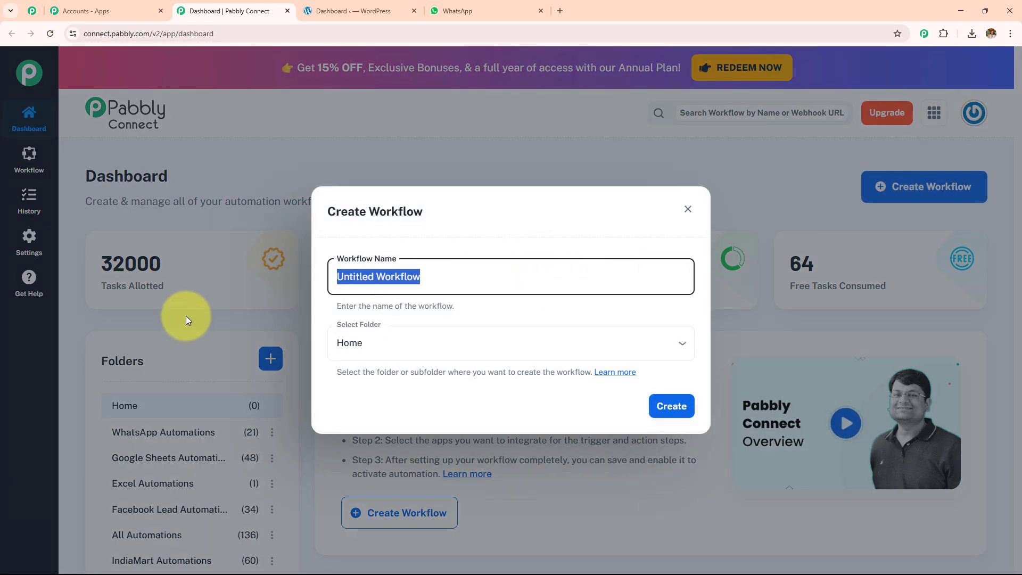
key("BackSpace")
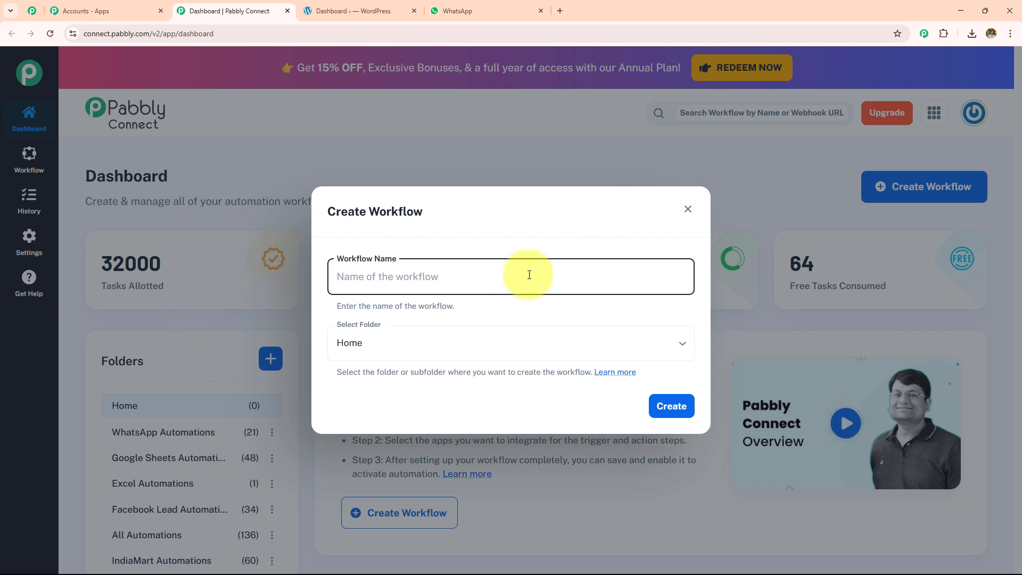
left_click(423, 345)
scroll(405, 269, "down", 5)
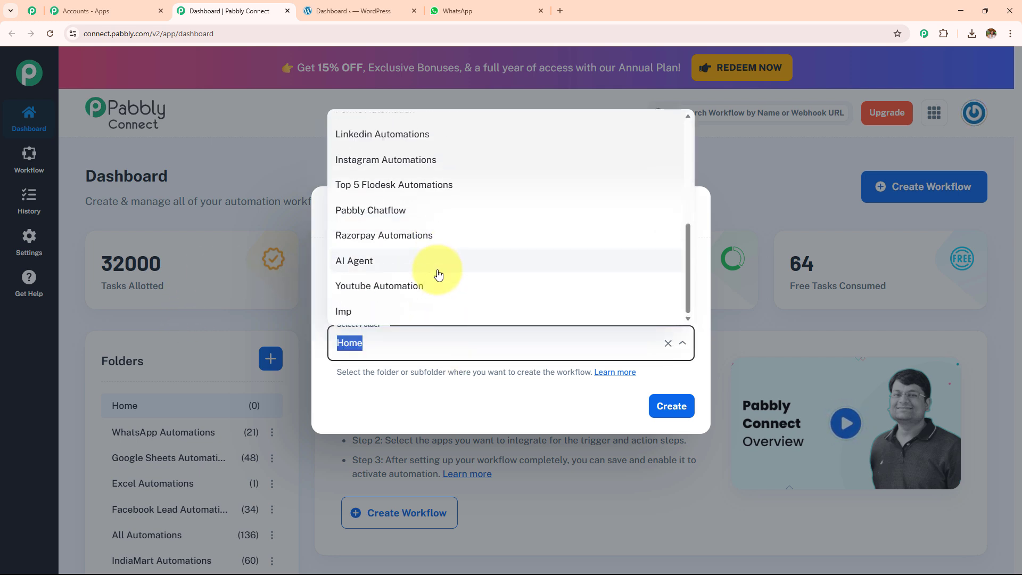
scroll(438, 275, "up", 5)
scroll(436, 273, "down", 5)
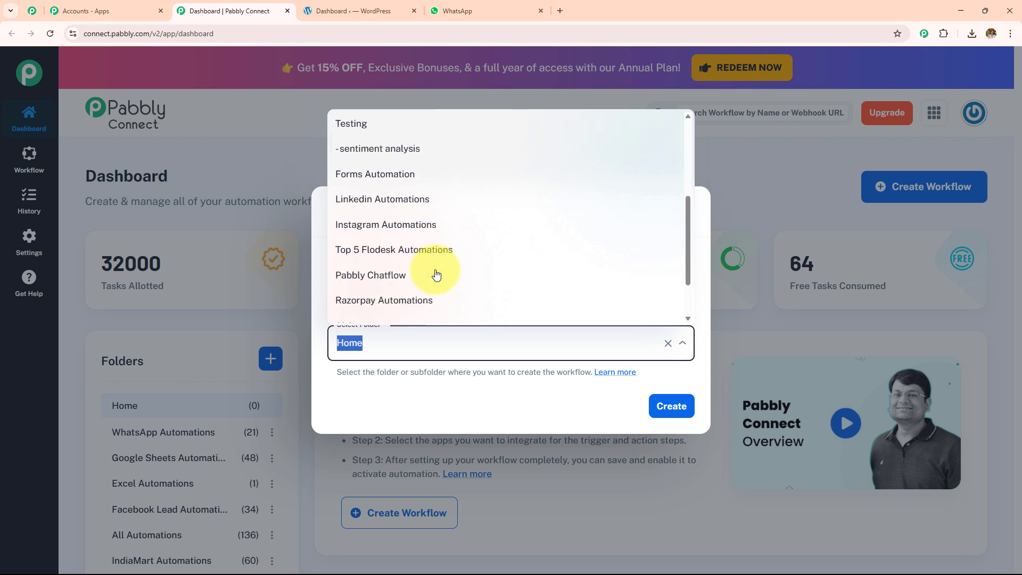
left_click(458, 277)
type("How to Send Newly Added Product Link on WhatsApp (with Button) Using Pabbly Chatflow")
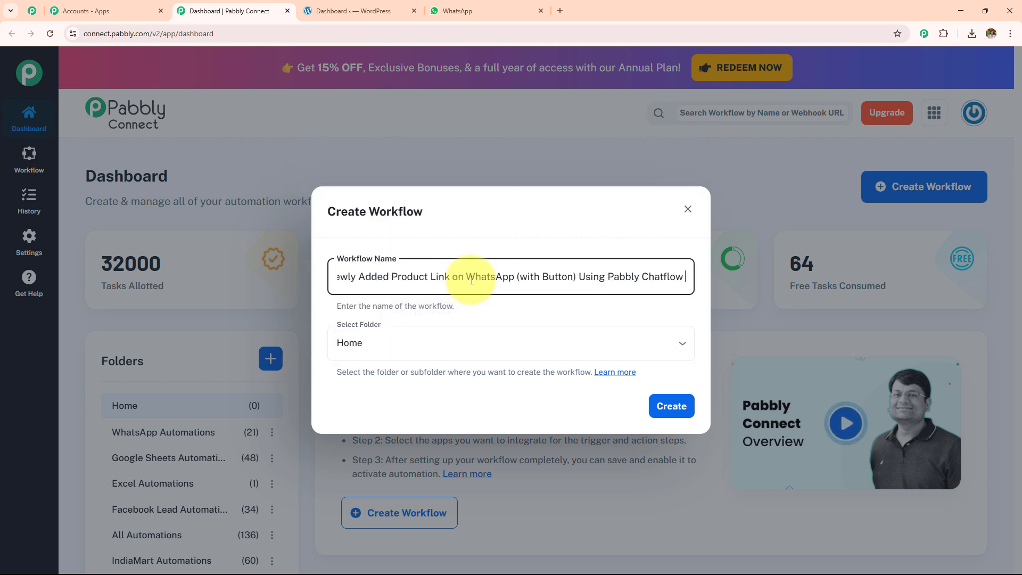
key("ctrl+a")
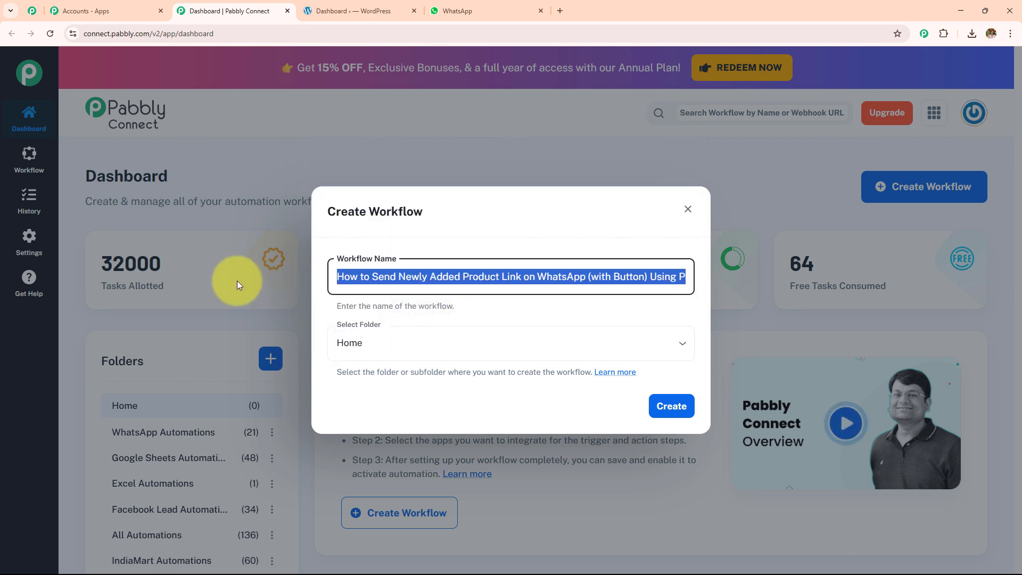
left_click_drag(495, 278, 726, 297)
Step: Place the workflow in the Pabbly Chatflow folder and create it
left_click(529, 343)
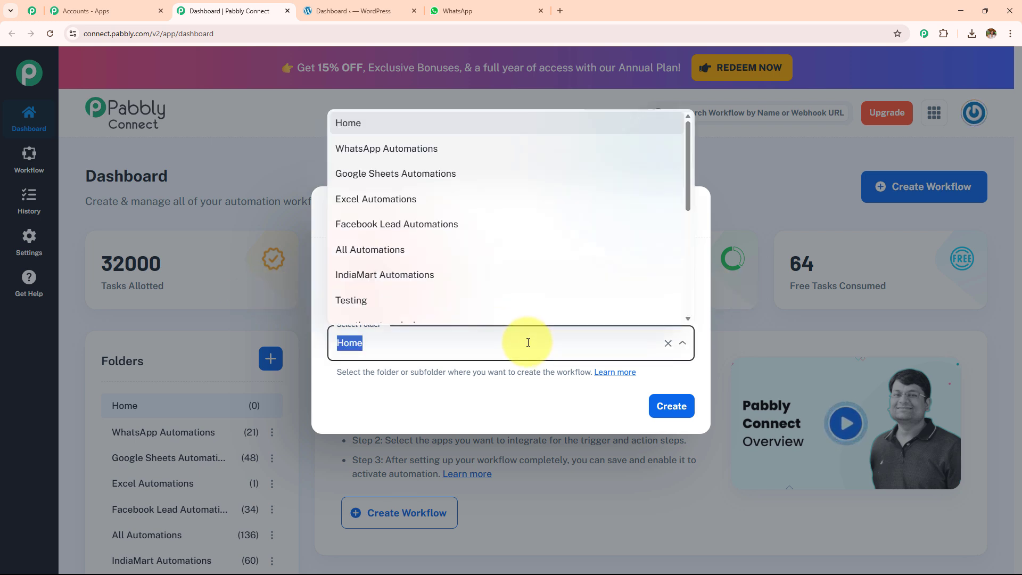
scroll(520, 265, "down", 5)
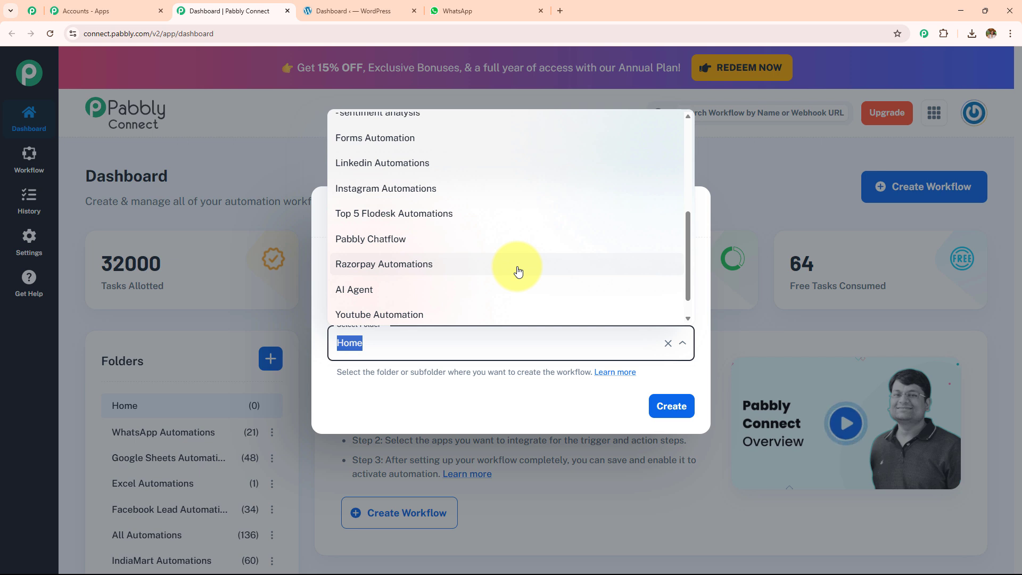
scroll(518, 273, "up", 5)
scroll(519, 272, "down", 5)
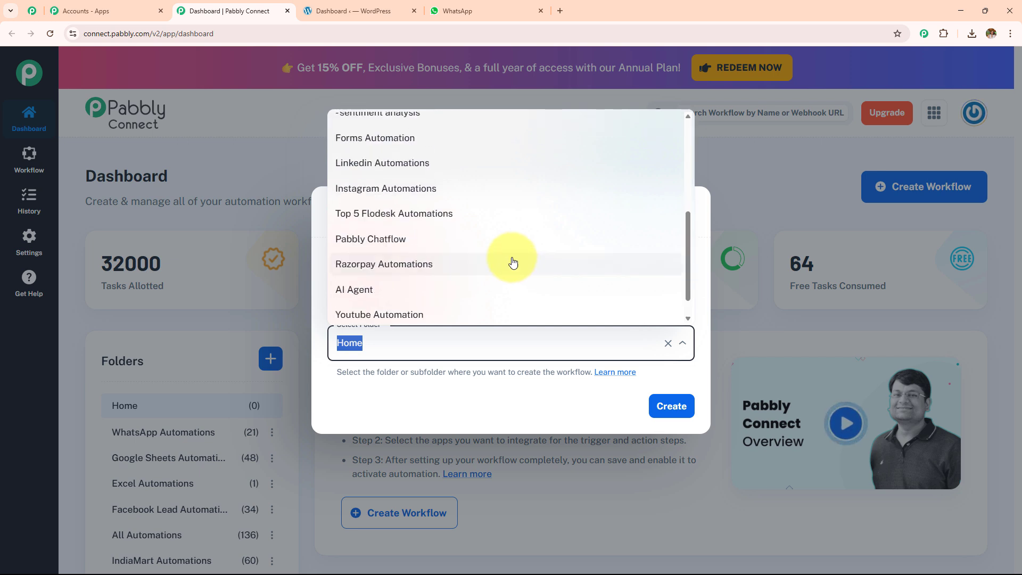
left_click(501, 237)
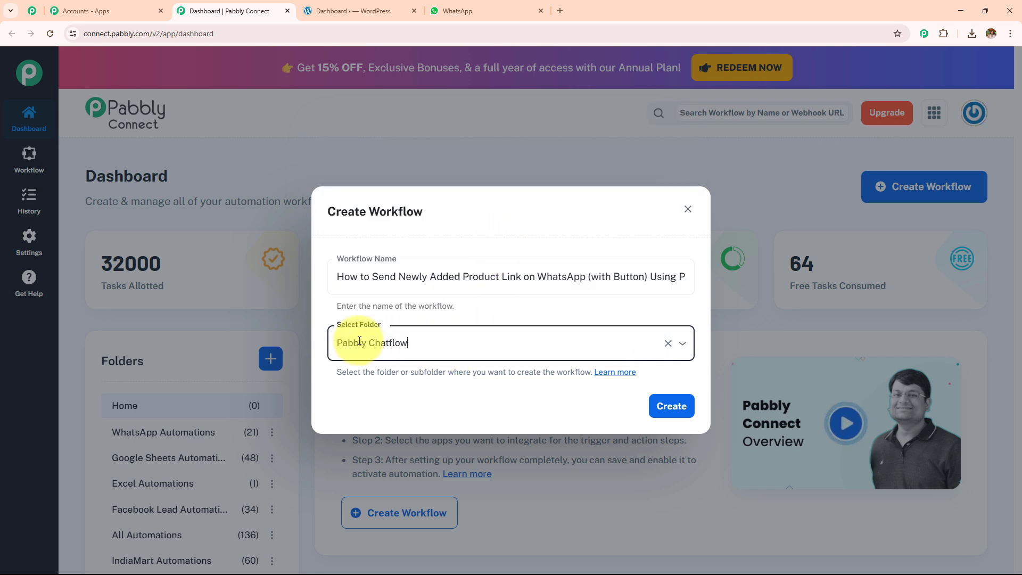
left_click(670, 408)
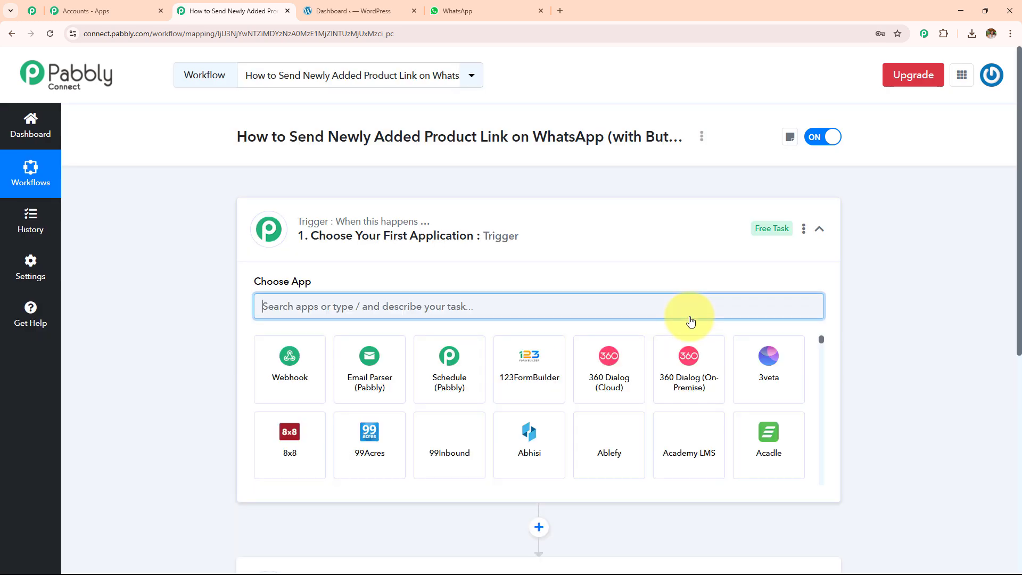
left_click(619, 245)
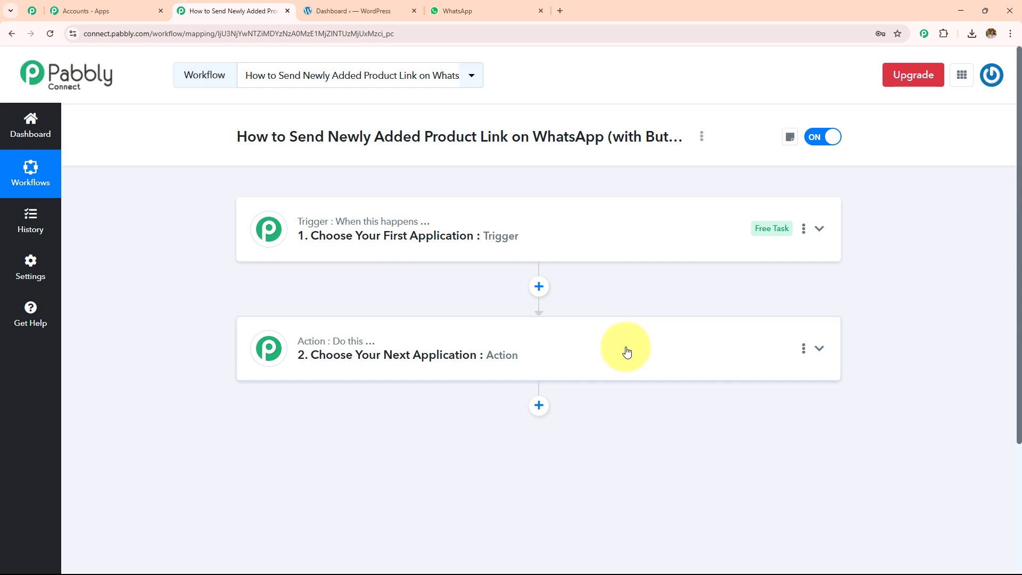
left_click(353, 12)
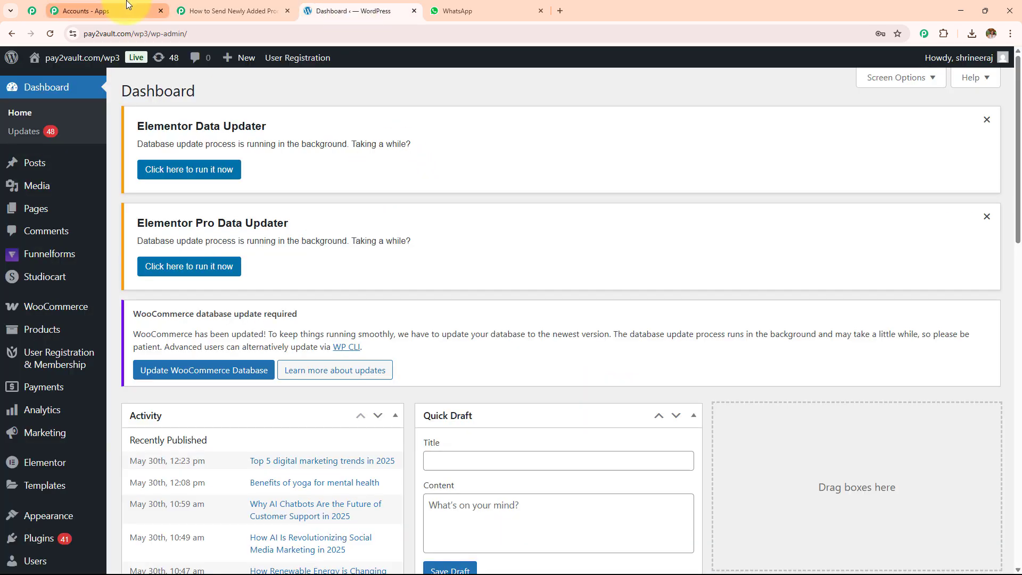
left_click(234, 11)
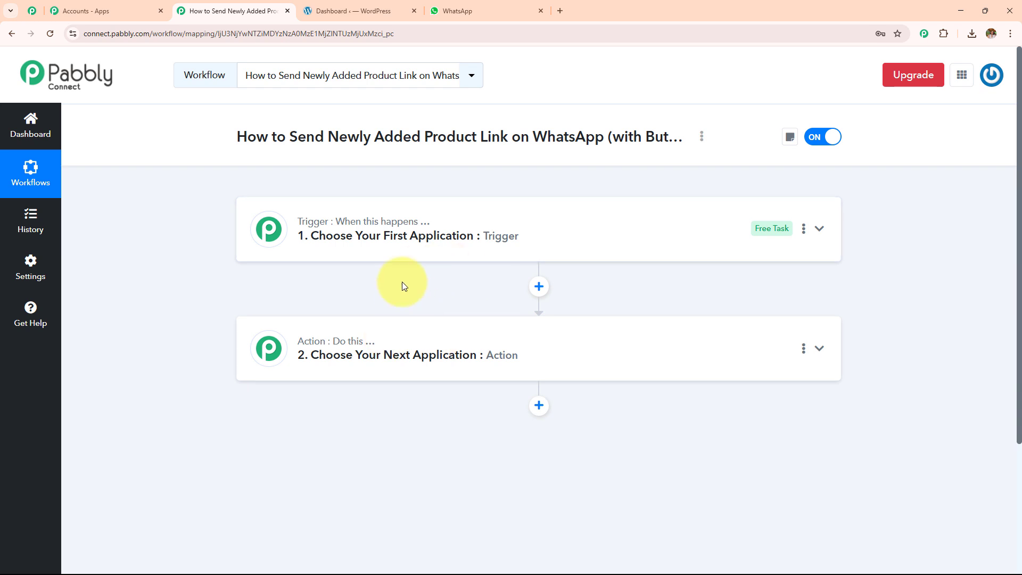
left_click(459, 10)
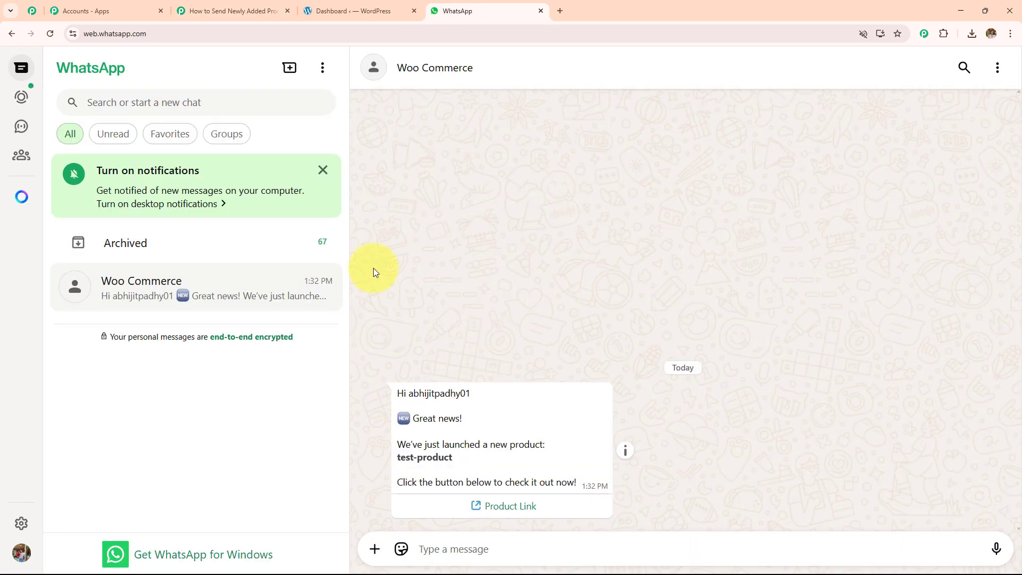
left_click(239, 12)
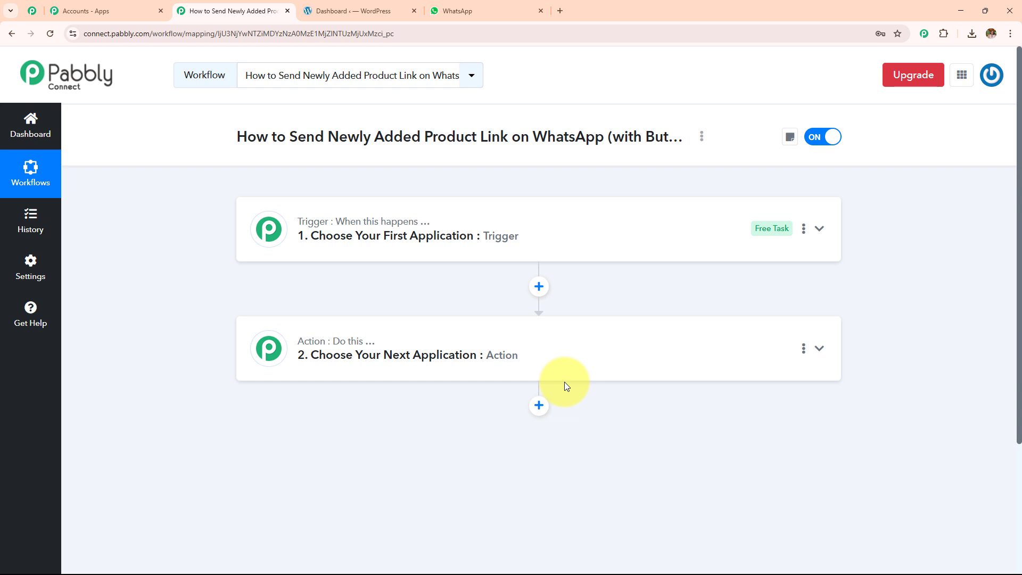
Step: Search 'Woo' and choose WooCommerce as the trigger app
left_click(484, 245)
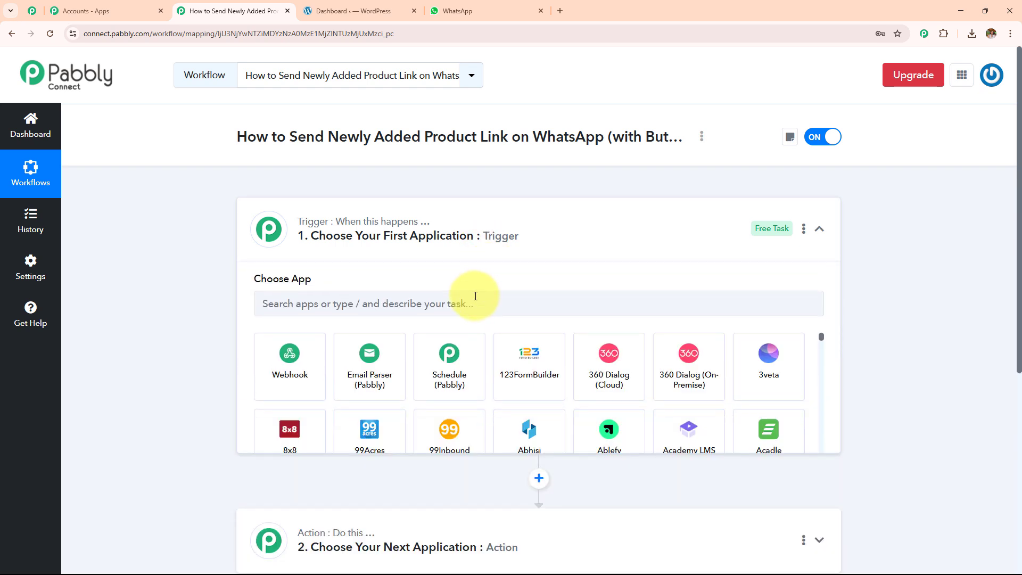
type("Woo")
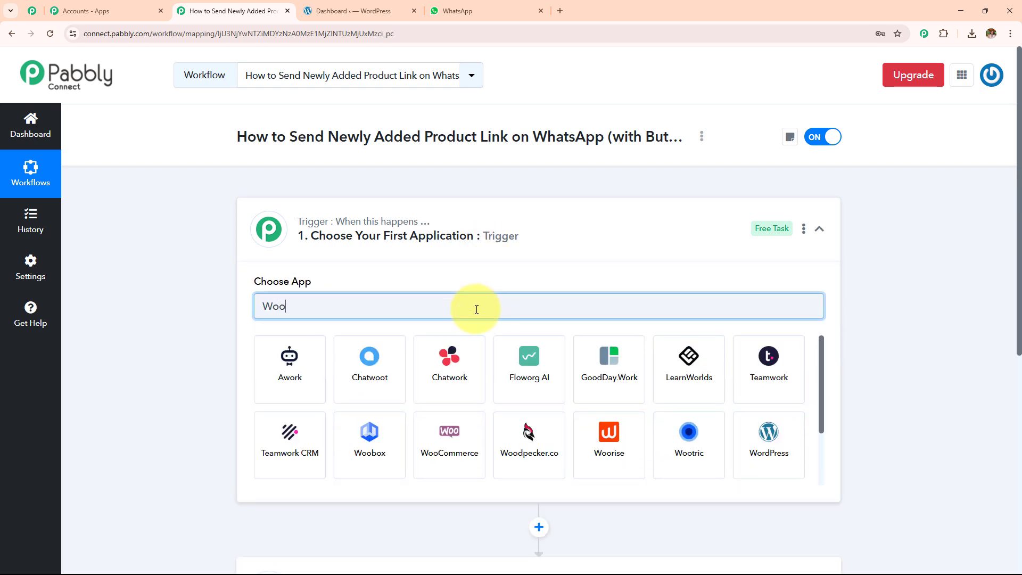
left_click(473, 372)
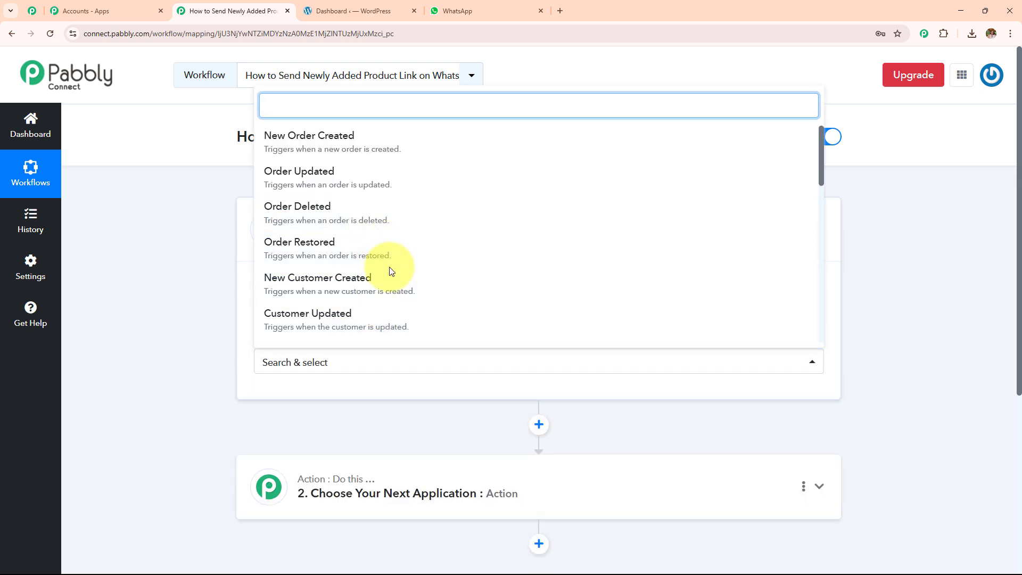
scroll(388, 270, "down", 2)
scroll(389, 267, "up", 2)
Step: Set the trigger event to New Product Created and review the webhook setup instructions
type("new")
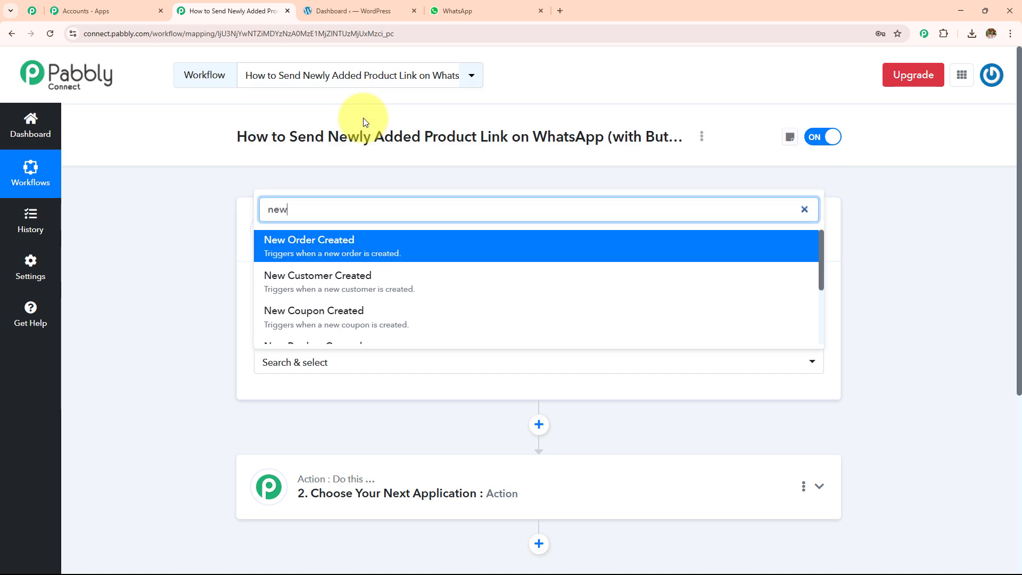
scroll(373, 292, "down", 3)
left_click(375, 260)
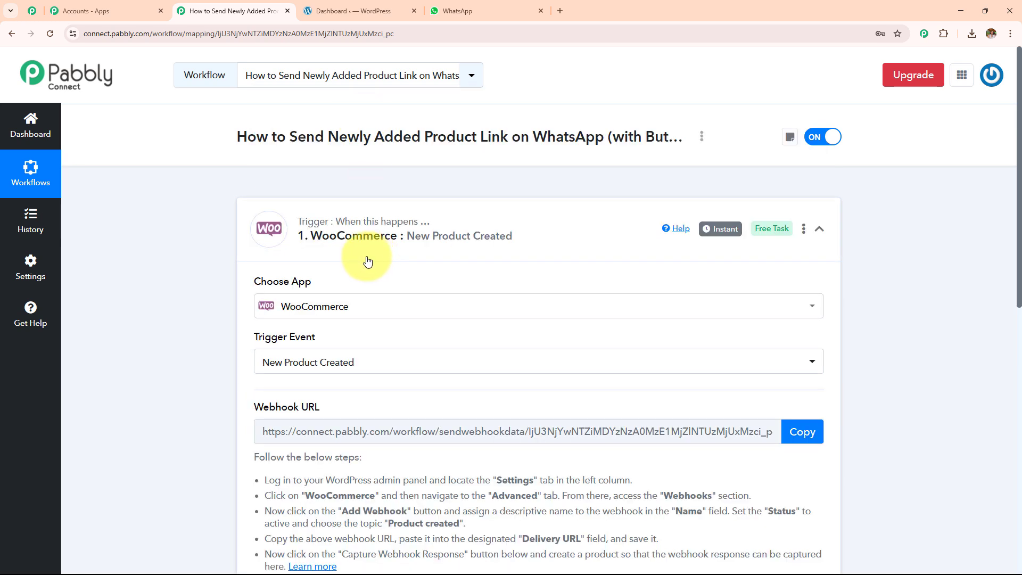
scroll(366, 262, "down", 3)
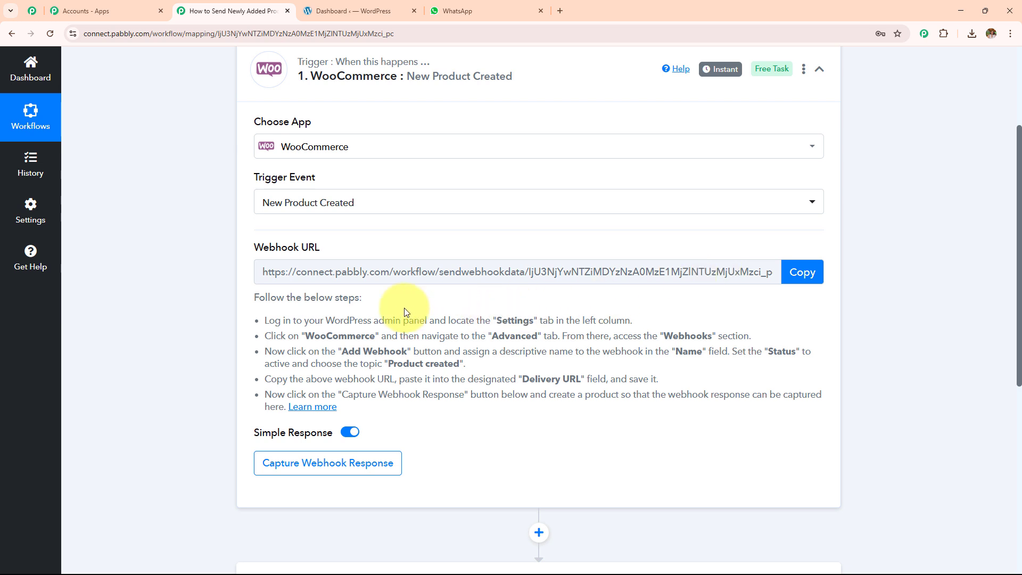
left_click_drag(261, 320, 466, 424)
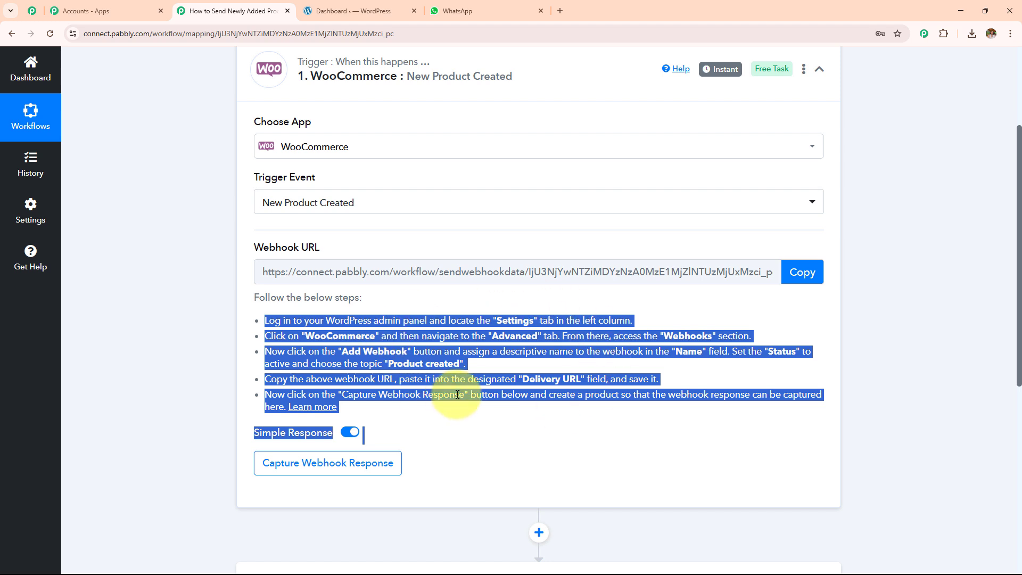
left_click(351, 10)
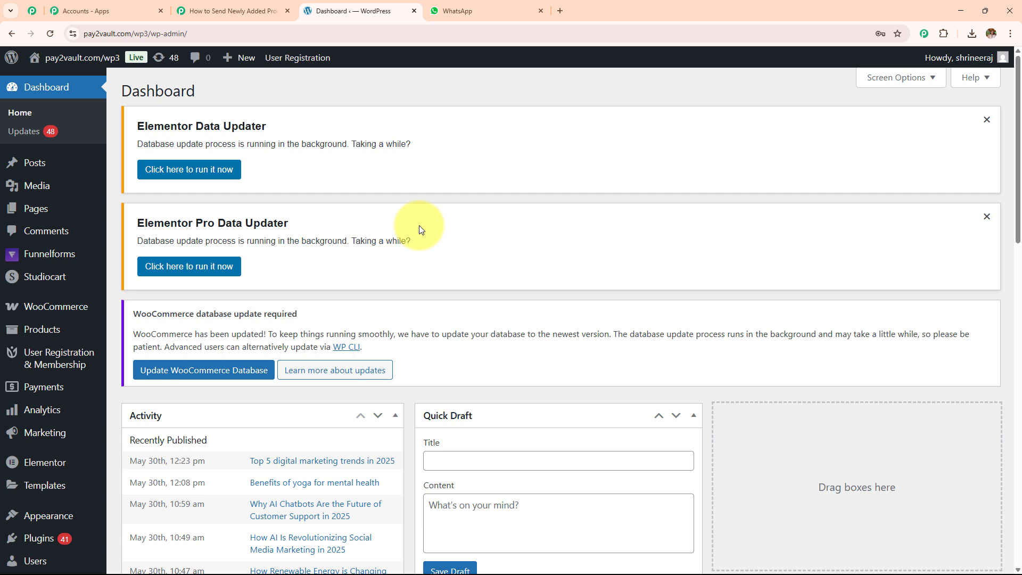
Step: Go to WooCommerce Settings > Advanced > Webhooks and start a new webhook
scroll(419, 230, "down", 2)
mouse_move(29, 434)
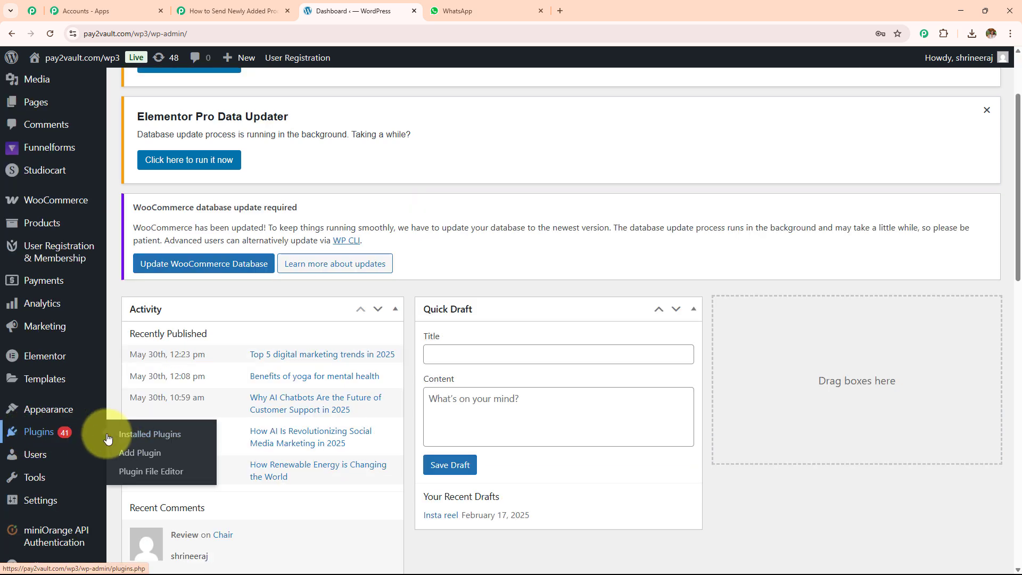
scroll(72, 437, "up", 2)
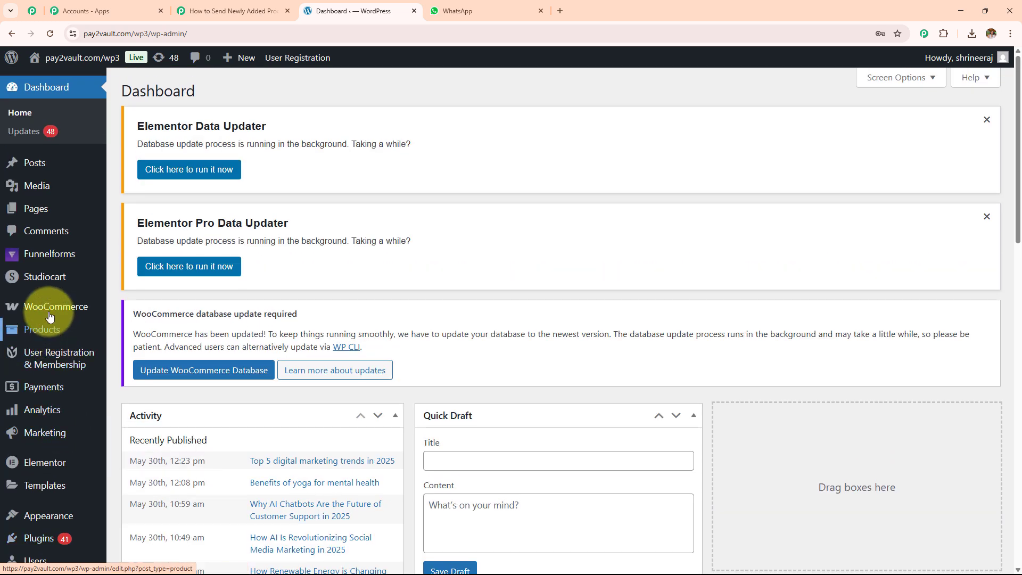
mouse_move(49, 308)
left_click(133, 365)
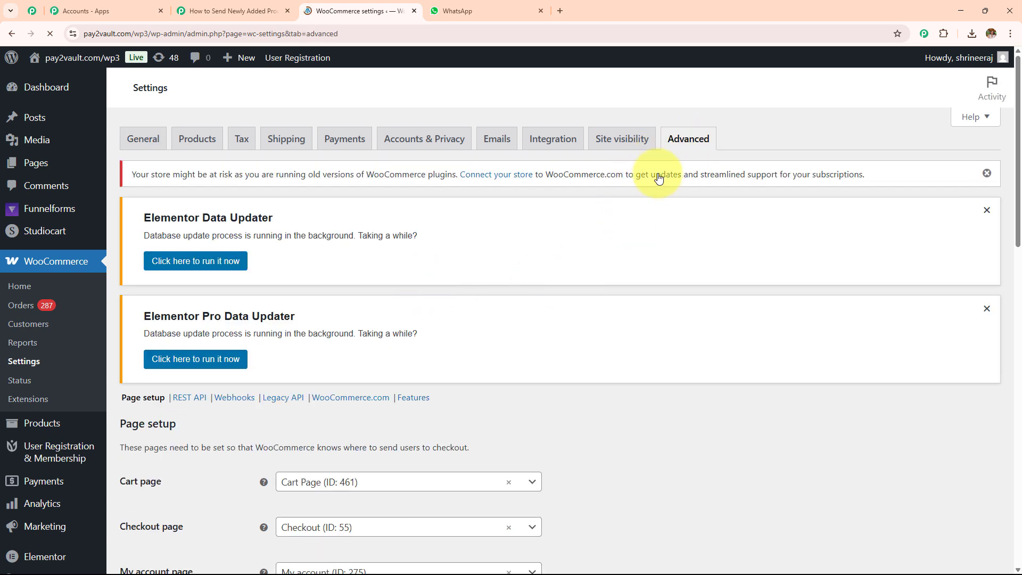
scroll(654, 189, "down", 1)
scroll(655, 193, "down", 4)
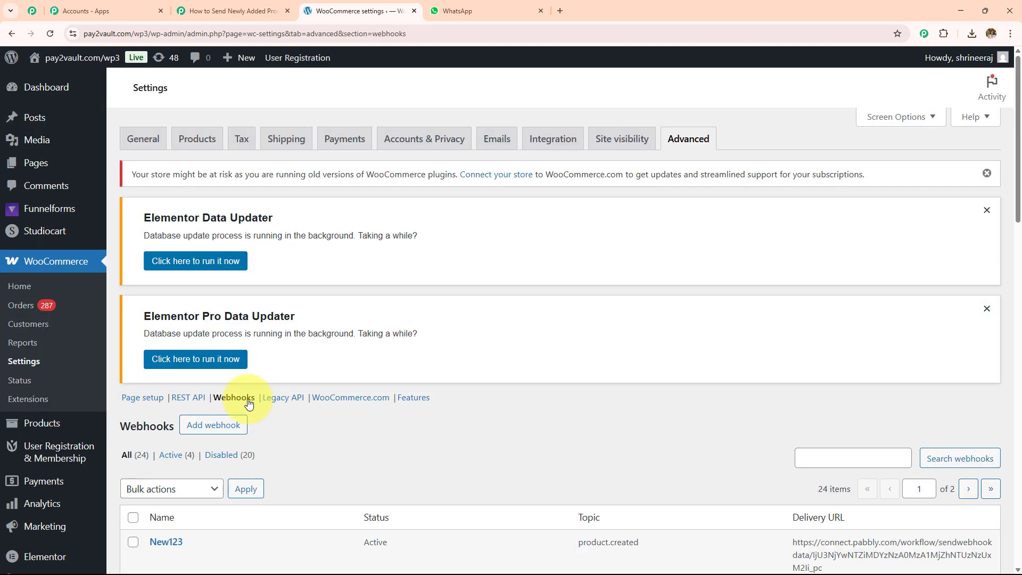
scroll(261, 361, "down", 3)
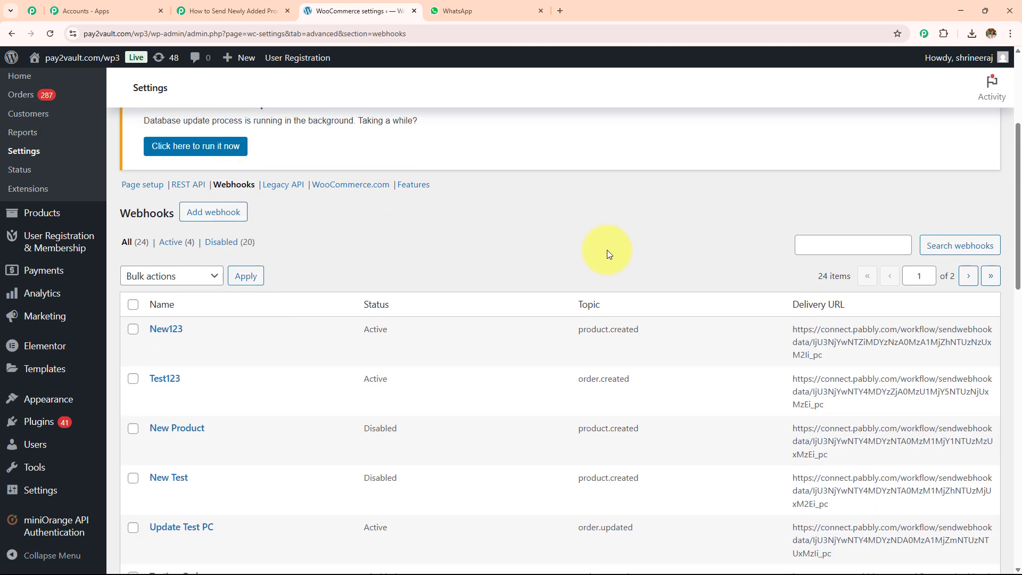
left_click(216, 212)
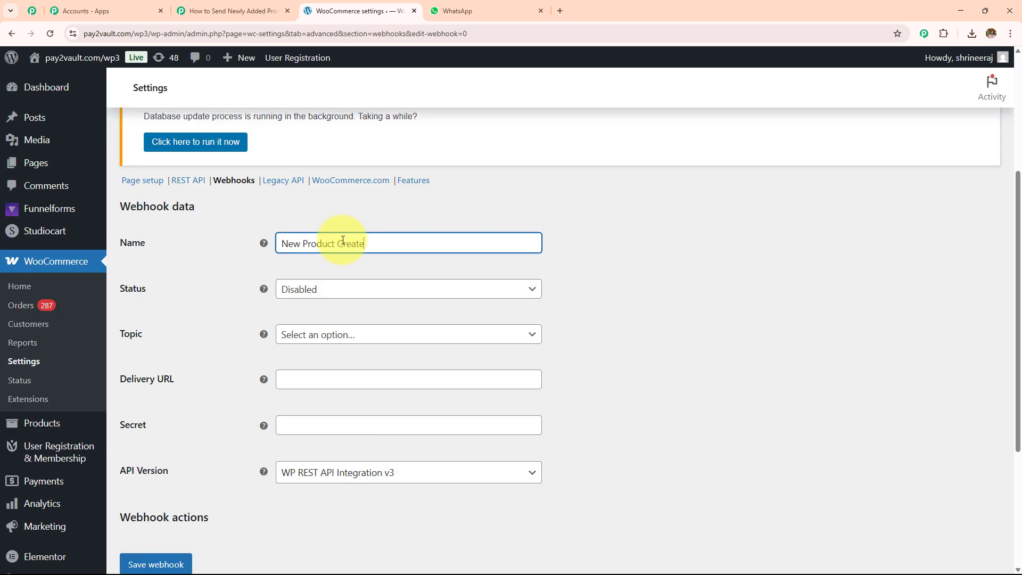
Step: Set the webhook status to Active and its topic to Product created
left_click(343, 288)
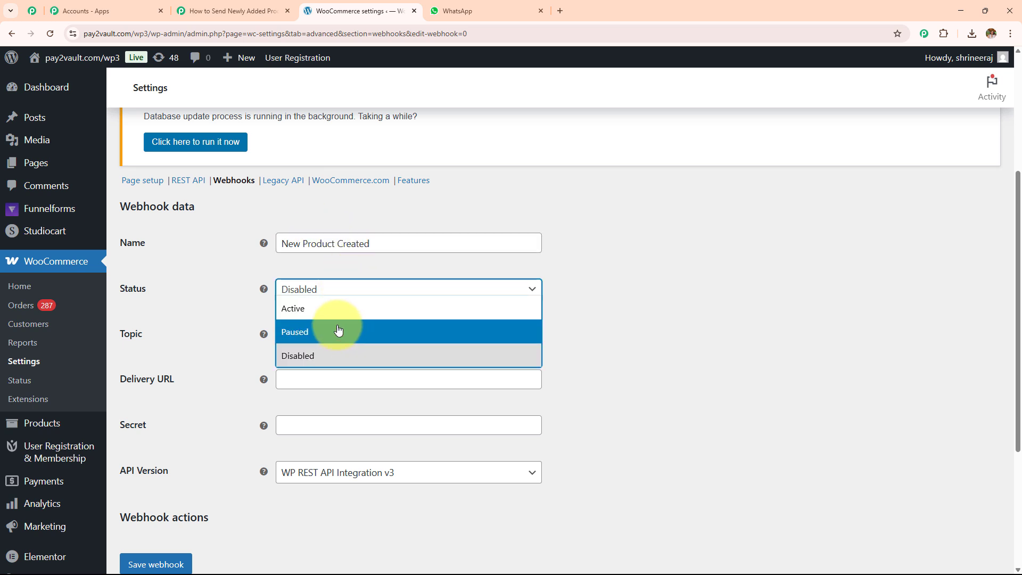
left_click(326, 303)
scroll(347, 277, "down", 2)
left_click(357, 228)
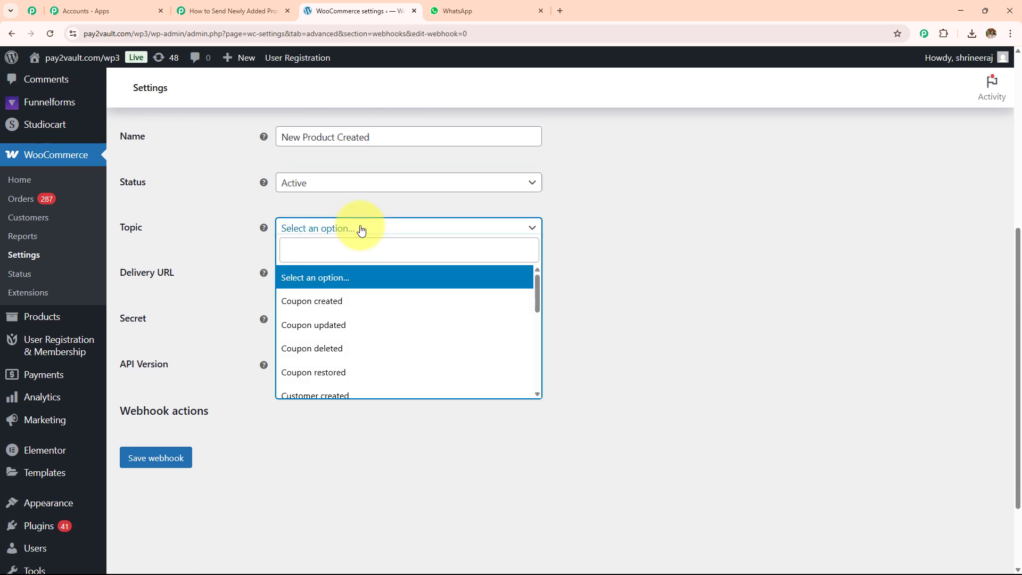
type("pr")
left_click(356, 277)
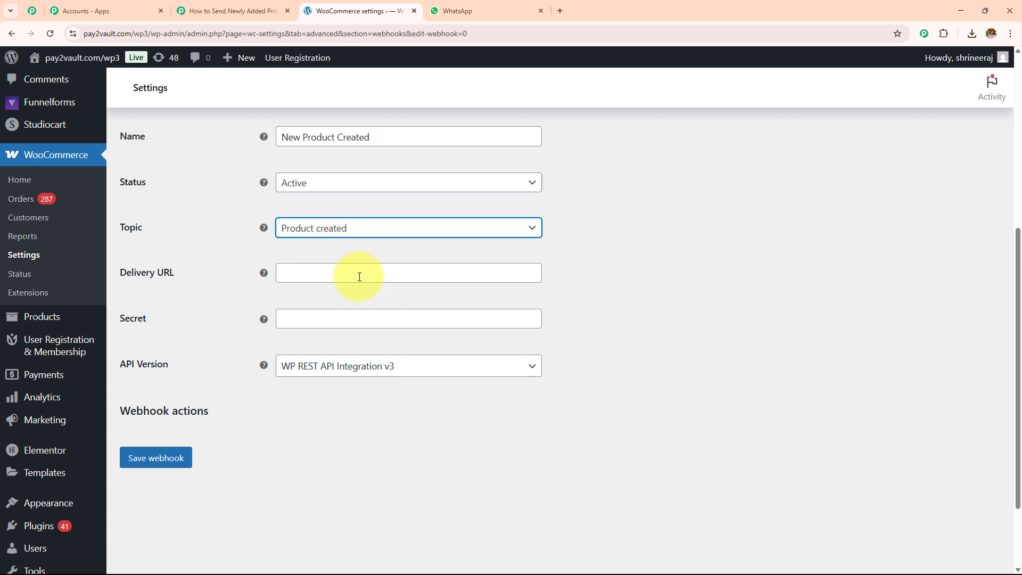
Step: Copy the Pabbly webhook URL into the webhook's Delivery URL field
left_click(354, 274)
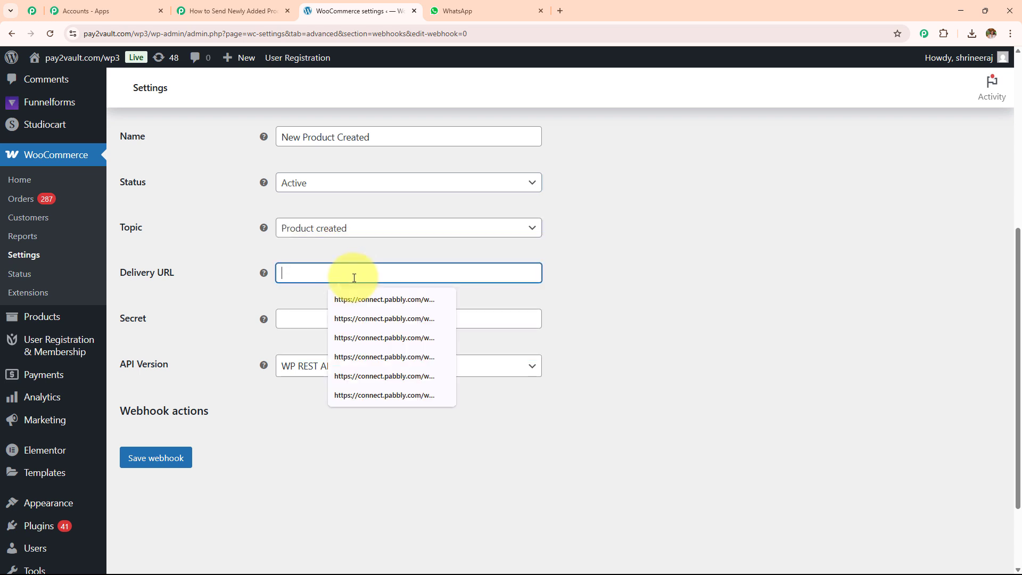
left_click(213, 11)
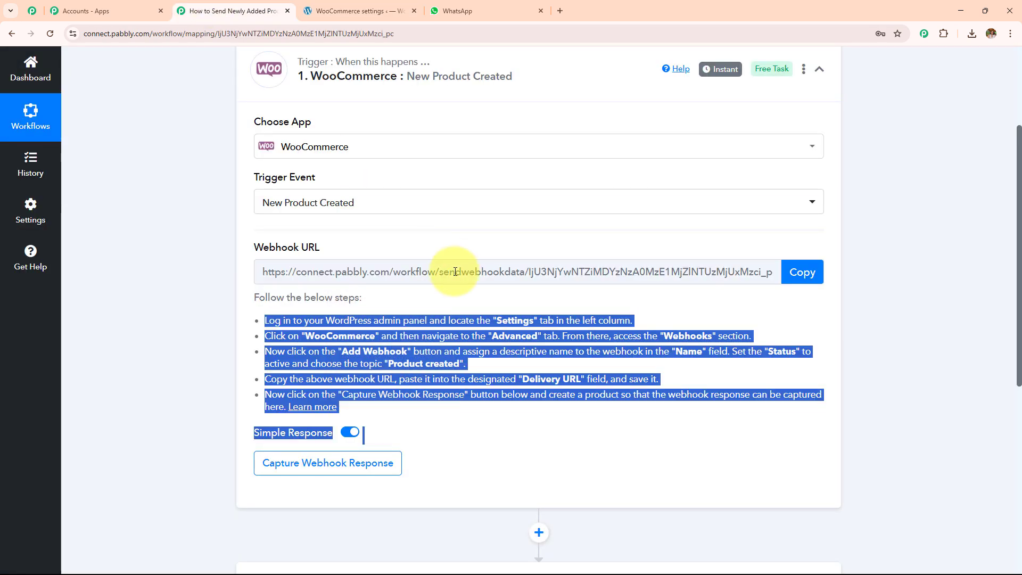
left_click(802, 272)
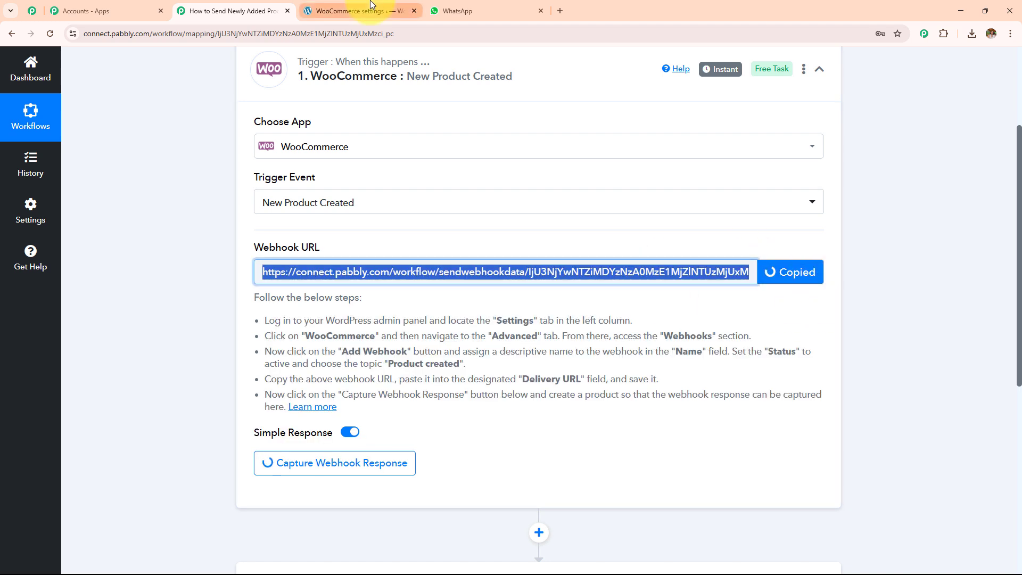
left_click(341, 6)
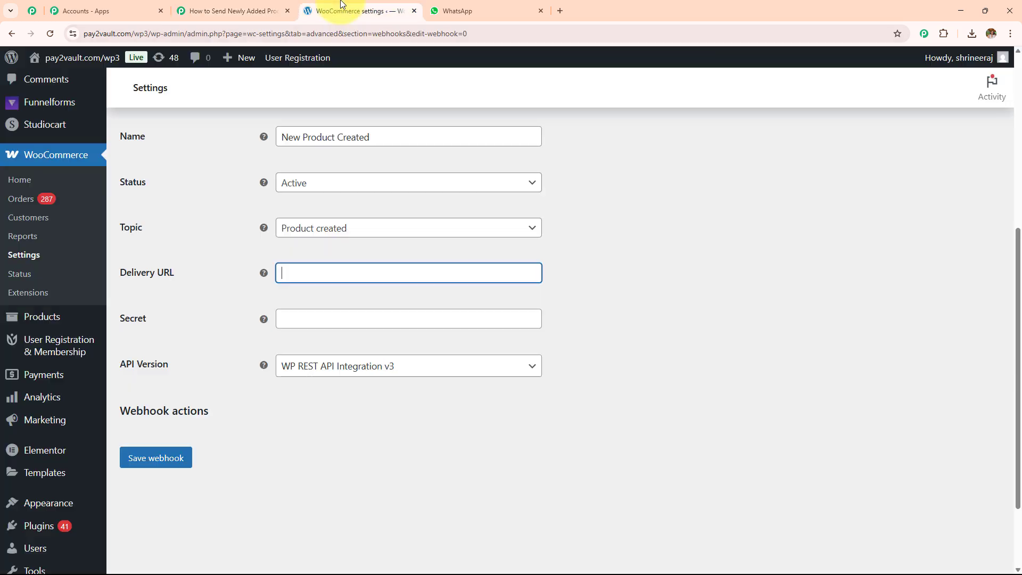
key("ctrl+v")
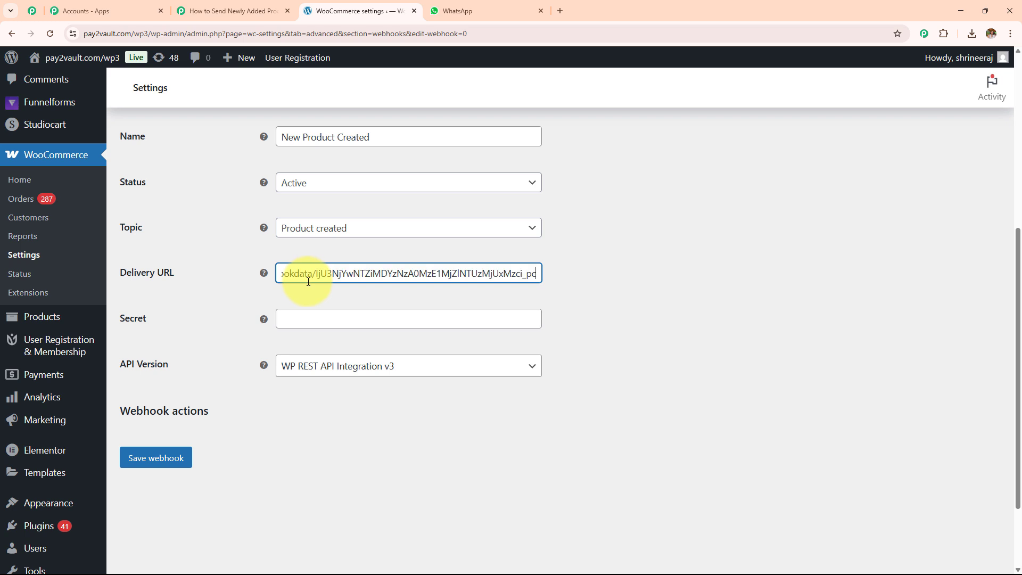
left_click(310, 319)
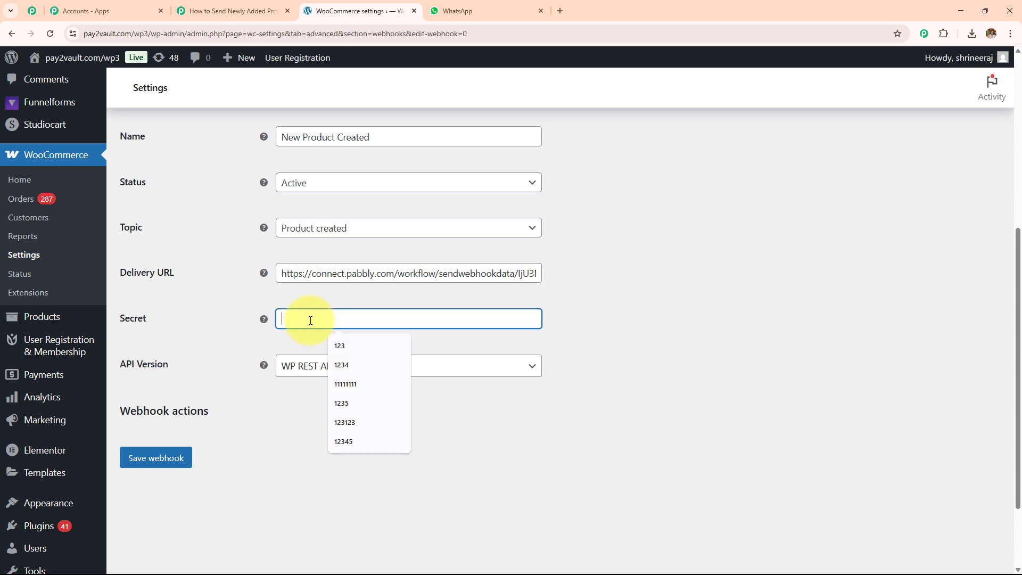
type("1234")
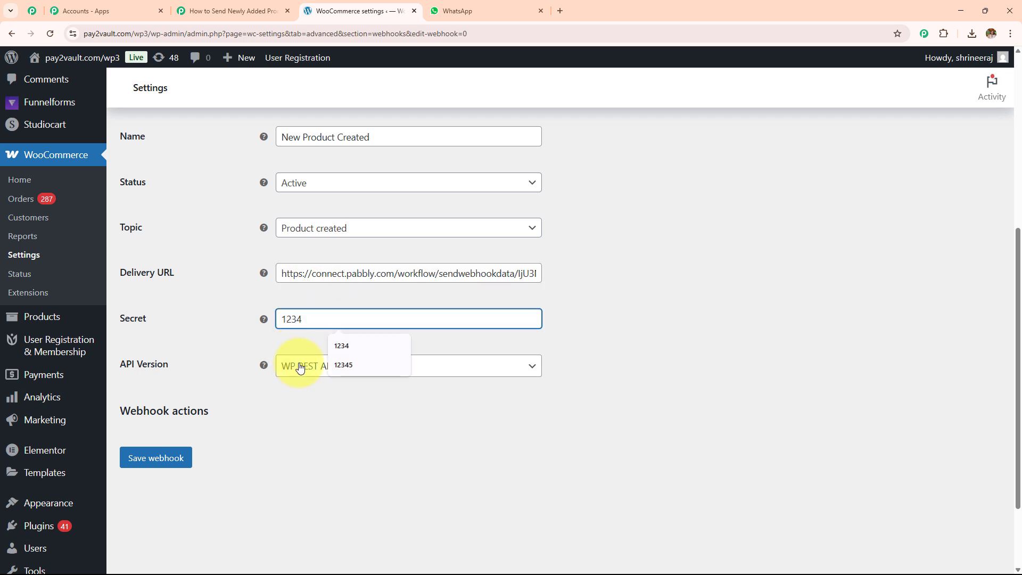
left_click(300, 371)
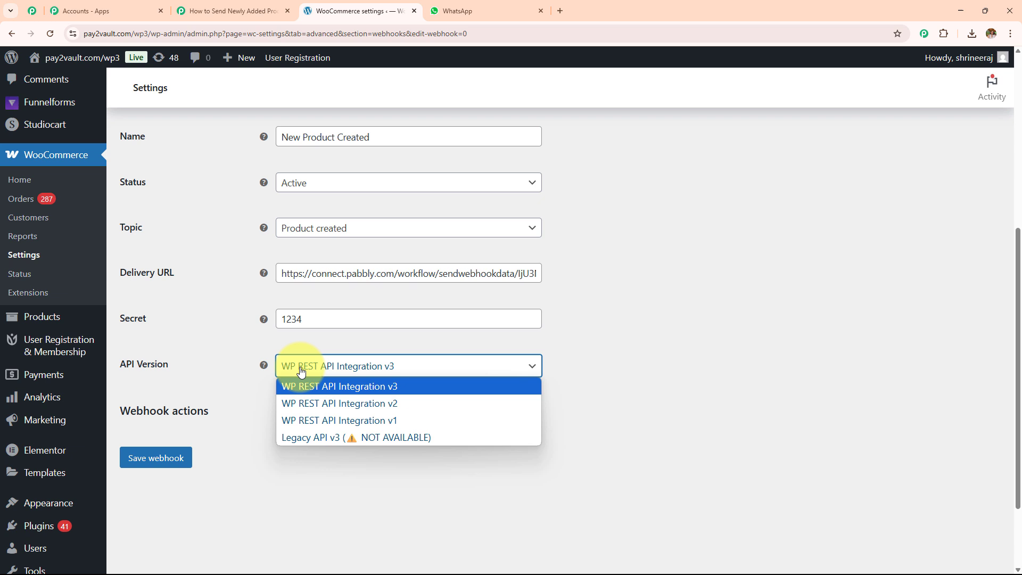
left_click(326, 391)
left_click(183, 465)
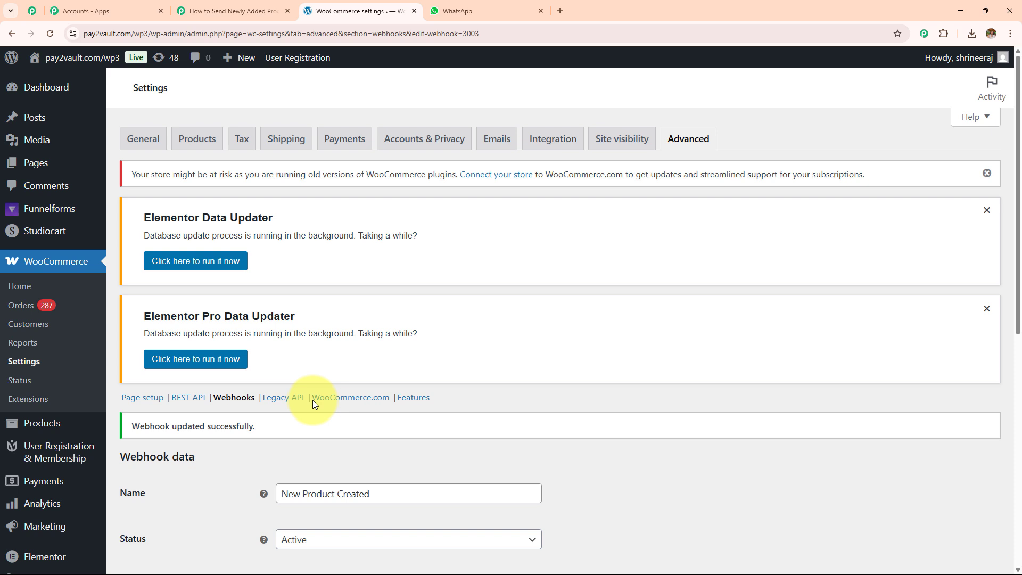
scroll(344, 379, "down", 4)
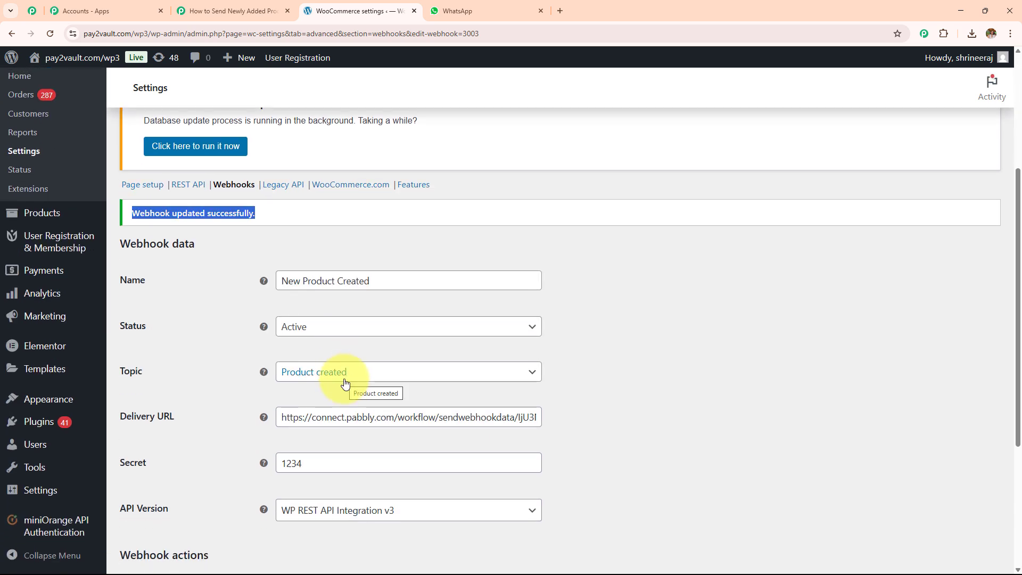
left_click(230, 11)
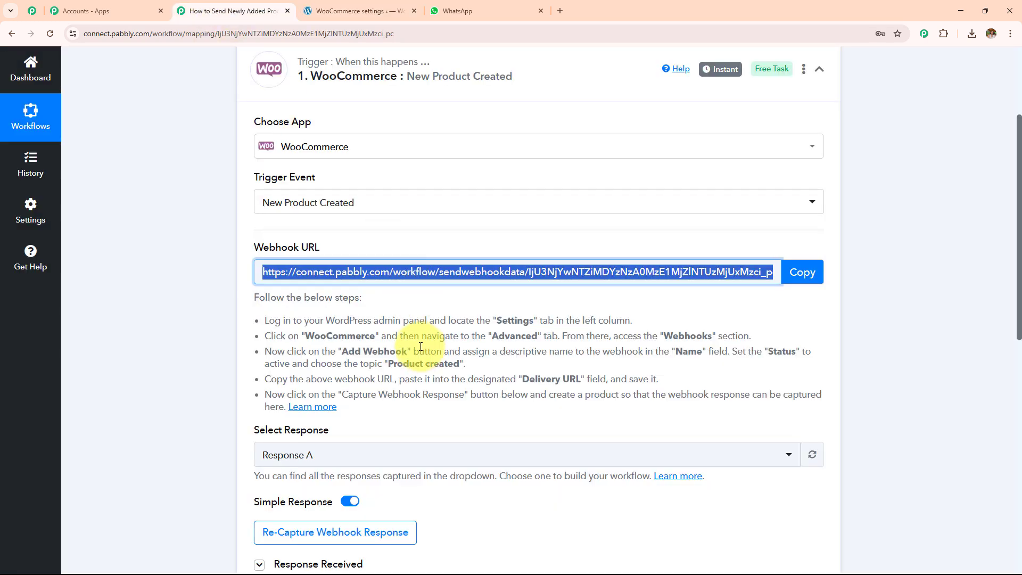
Step: Re-capture the trigger's webhook response, confirming with Yes, so it awaits a test product
scroll(421, 347, "down", 4)
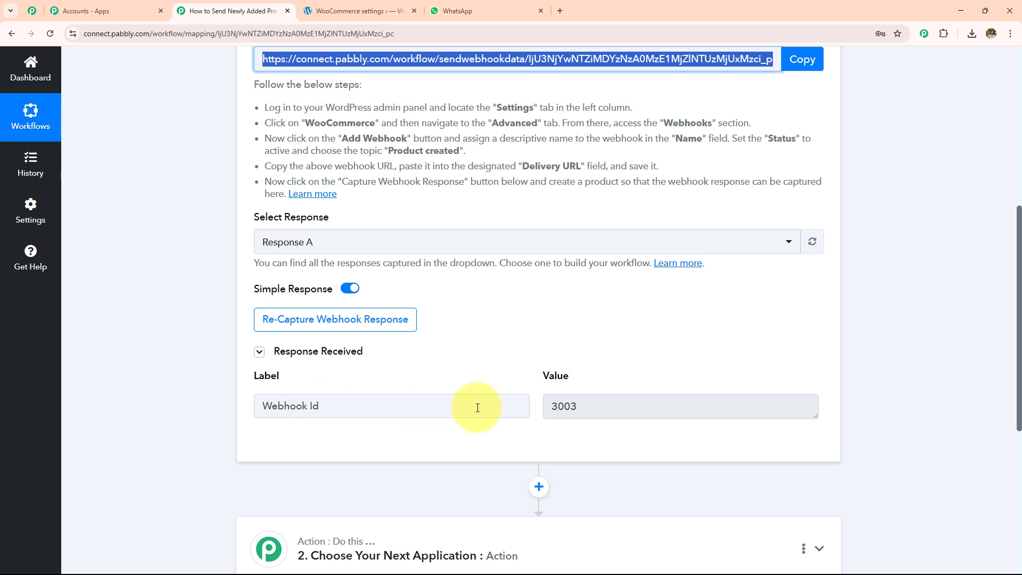
left_click(385, 326)
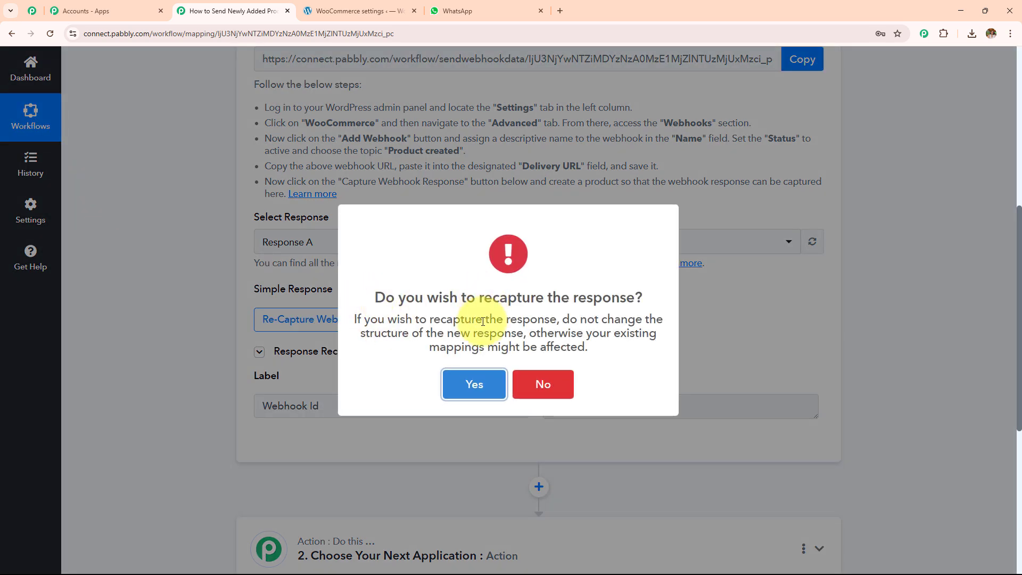
left_click(468, 382)
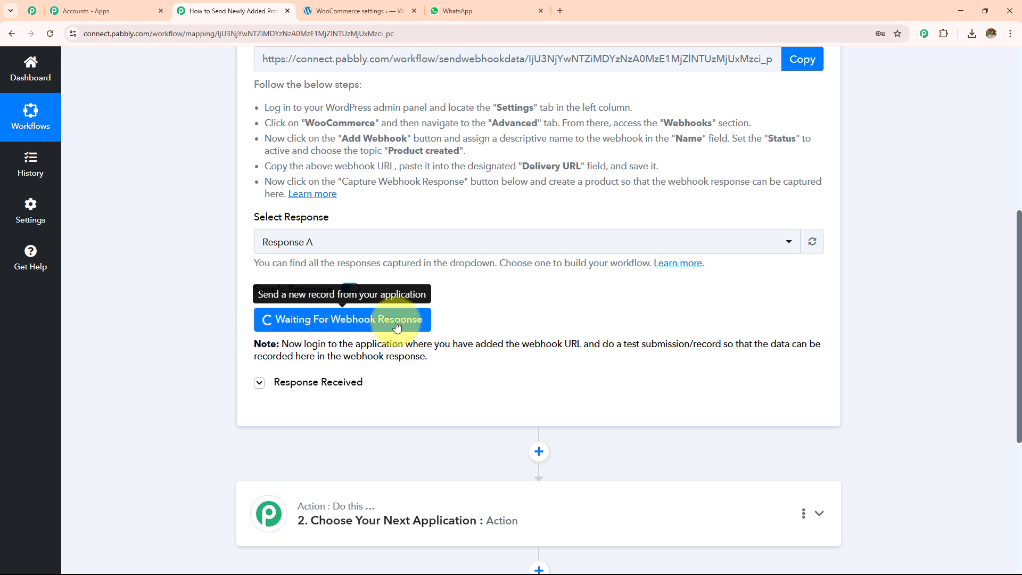
left_click_drag(282, 343, 462, 359)
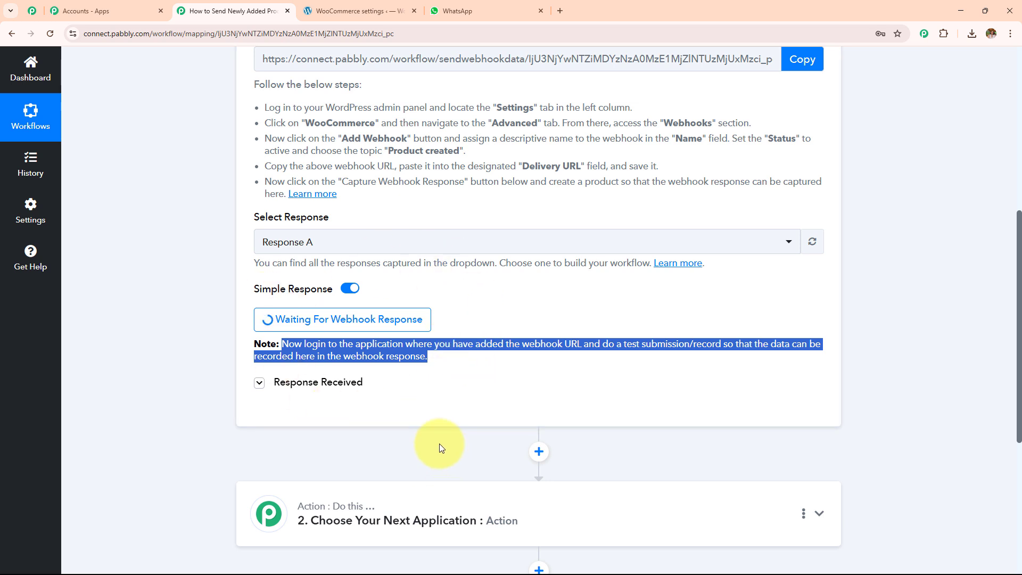
left_click(340, 12)
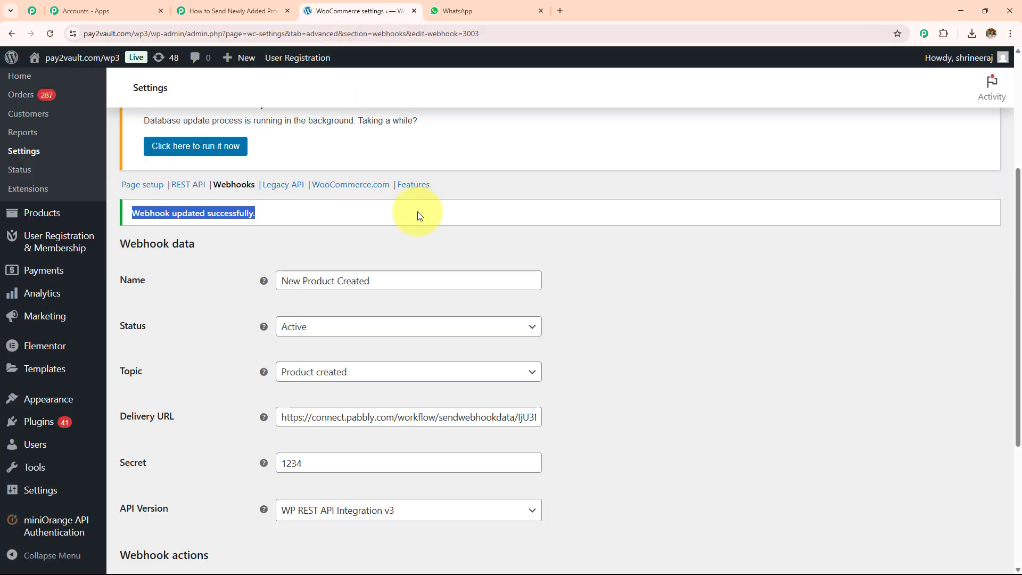
Step: Add a new WooCommerce product named 'Pabbly Chatflow'
scroll(8, 287, "up", 4)
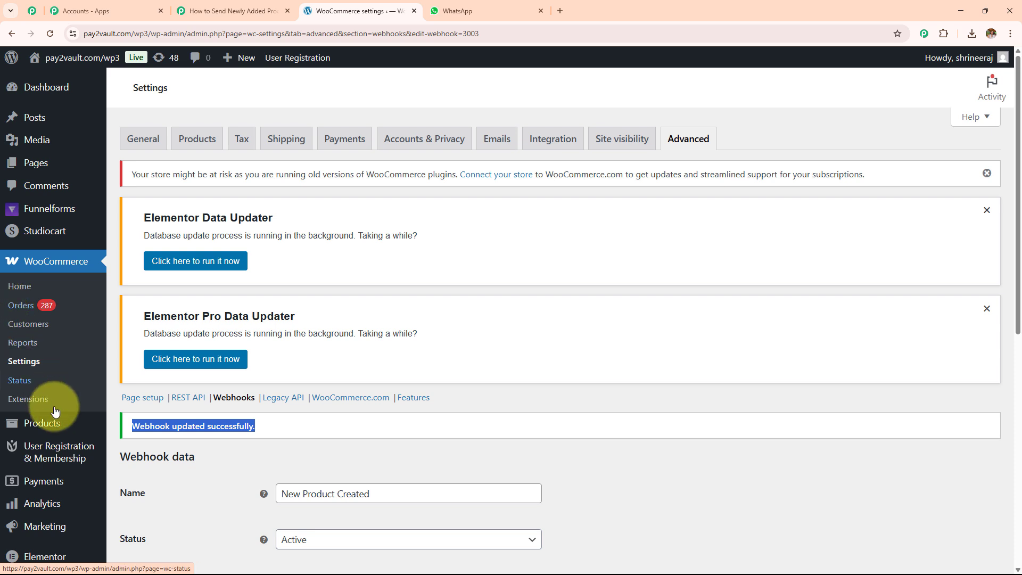
mouse_move(46, 424)
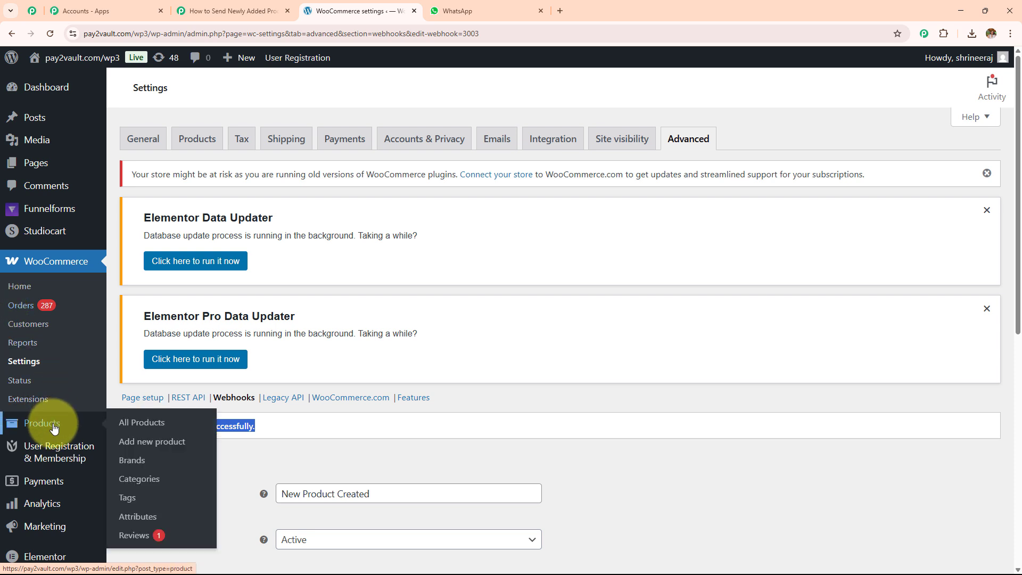
left_click(183, 448)
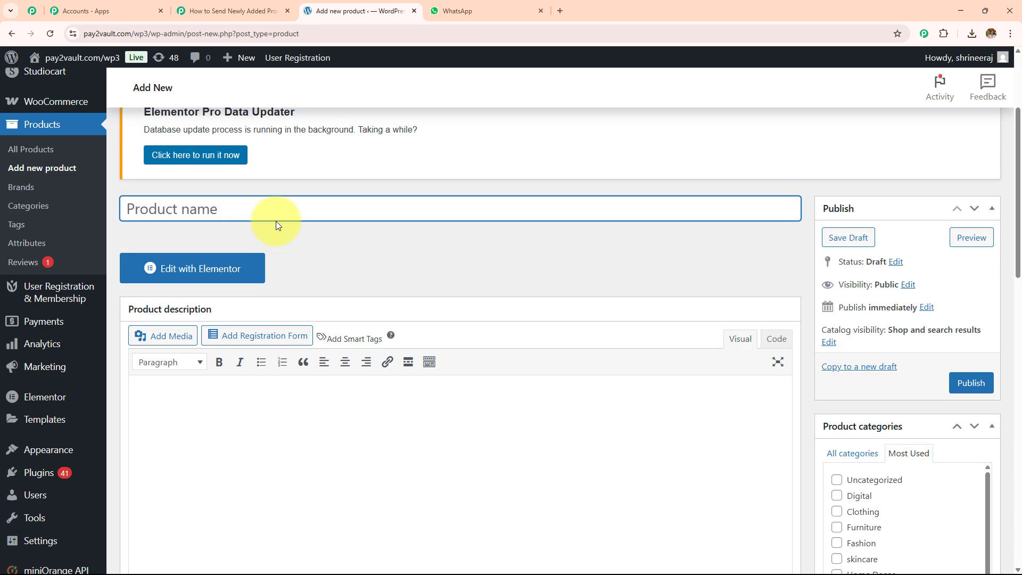
type("P")
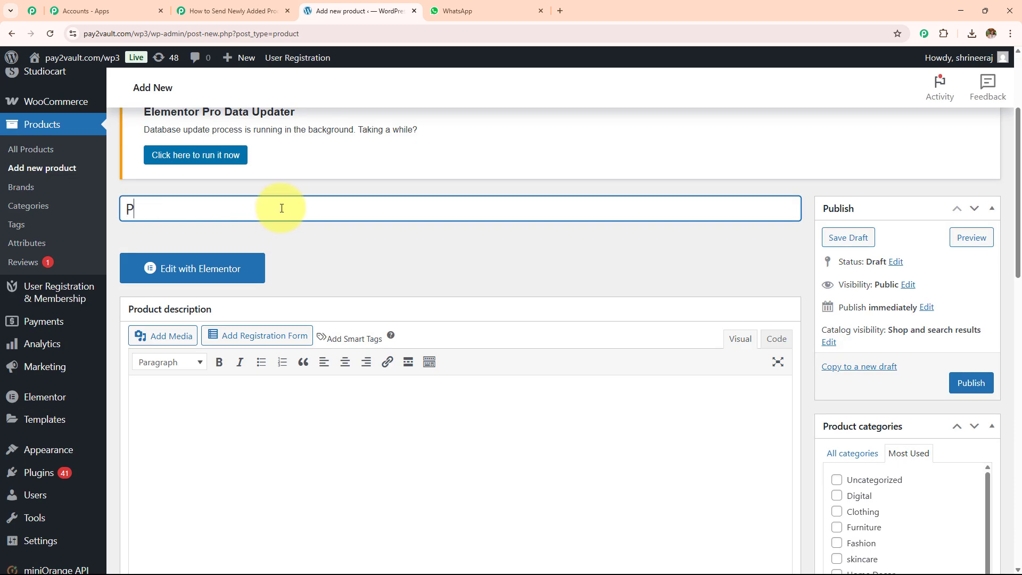
type("abbly Chatfloo")
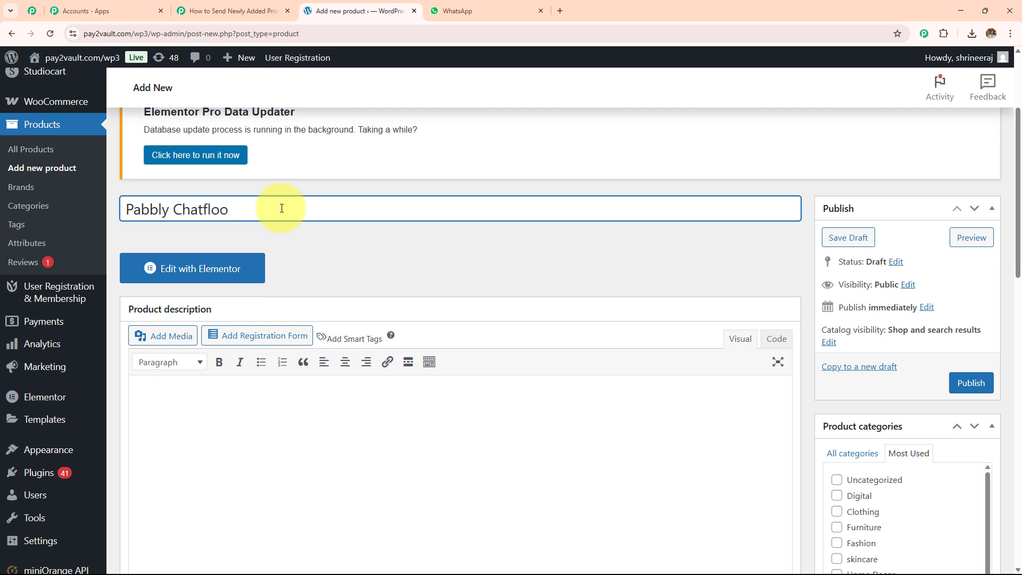
key("BackSpace")
type("w")
Step: Paste the product description and insert the pabbly.png logo image
scroll(267, 240, "down", 2)
left_click(245, 405)
key("ctrl+v")
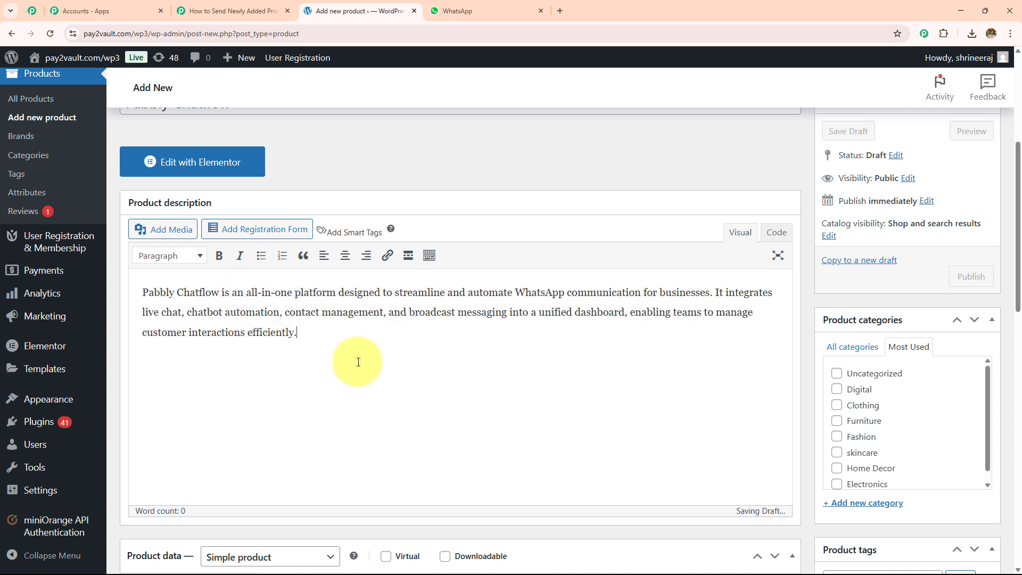
scroll(366, 326, "down", 2)
scroll(368, 327, "up", 2)
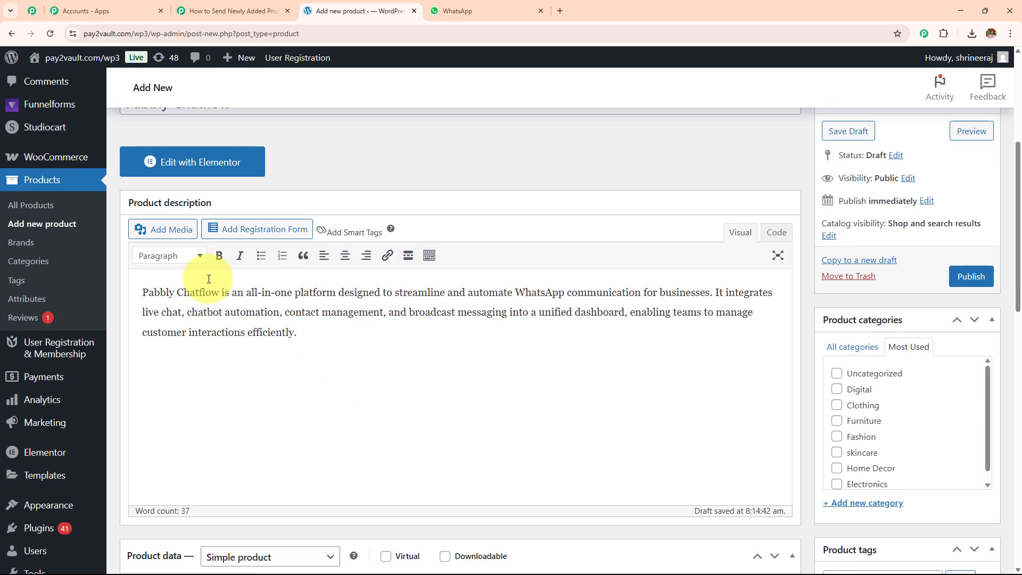
left_click(167, 231)
left_click(526, 271)
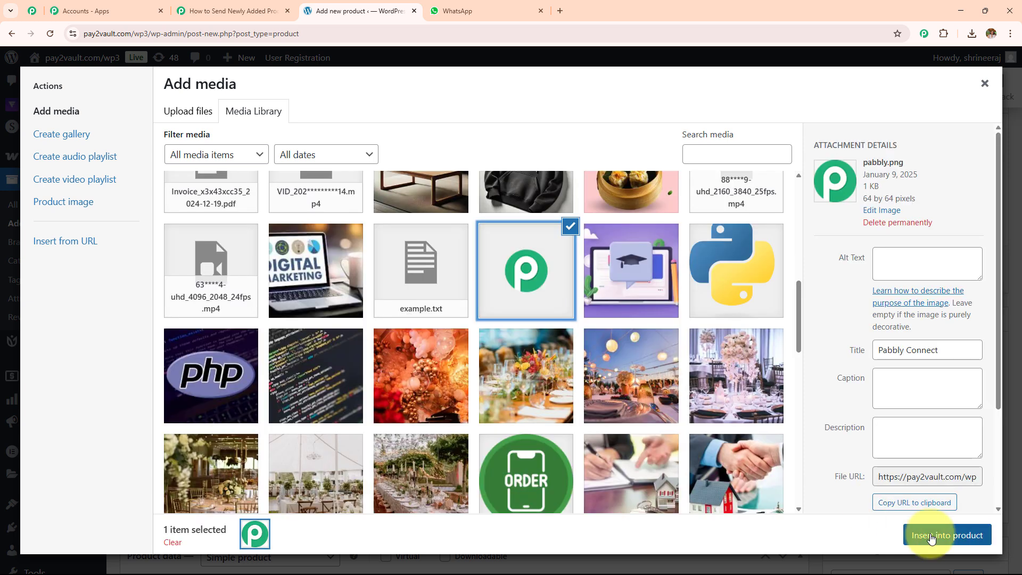
left_click(945, 536)
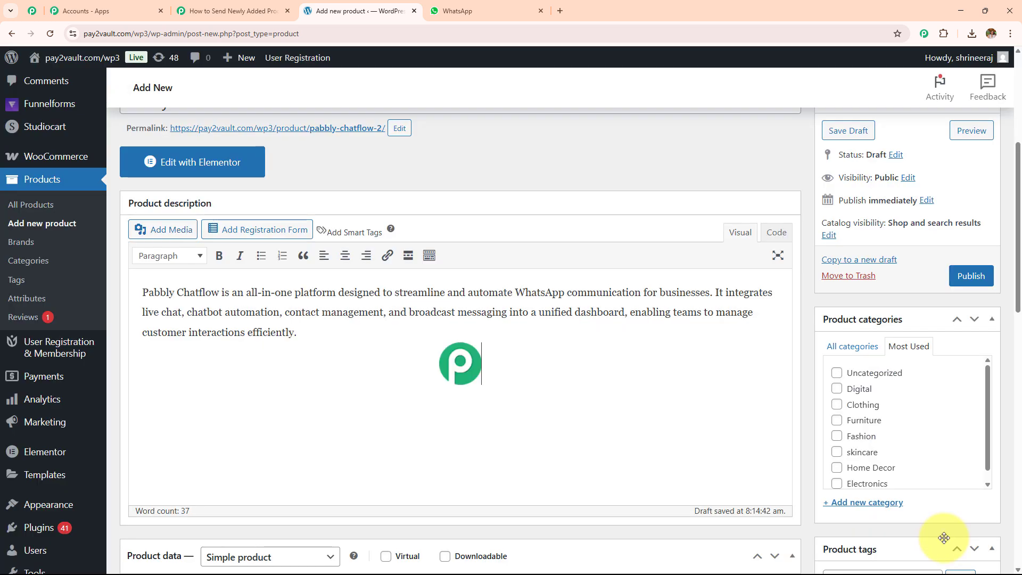
Step: Set regular price 80000 and sale price 50000, then publish the product
scroll(586, 354, "down", 3)
scroll(582, 347, "down", 3)
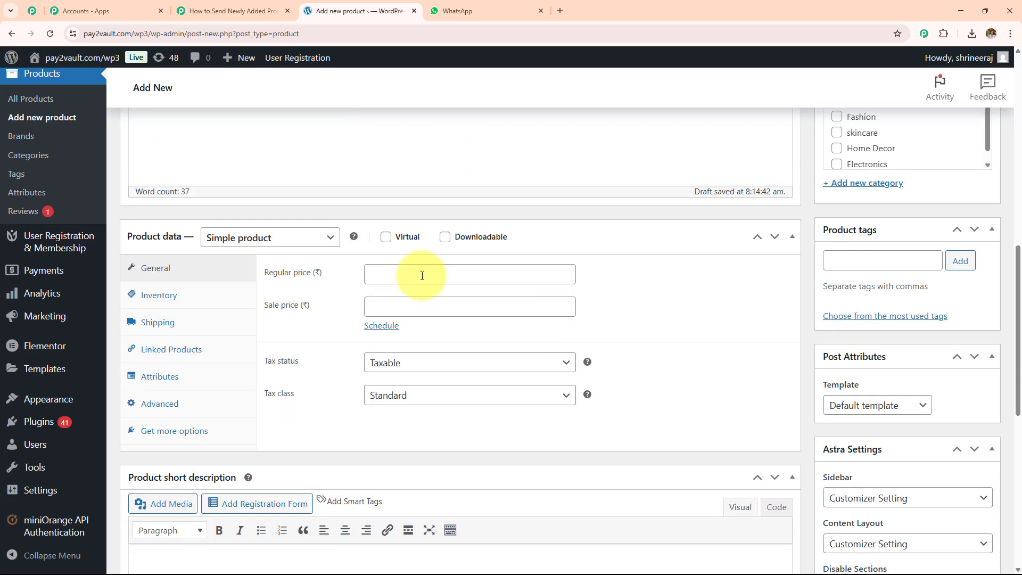
left_click(420, 275)
type("2000")
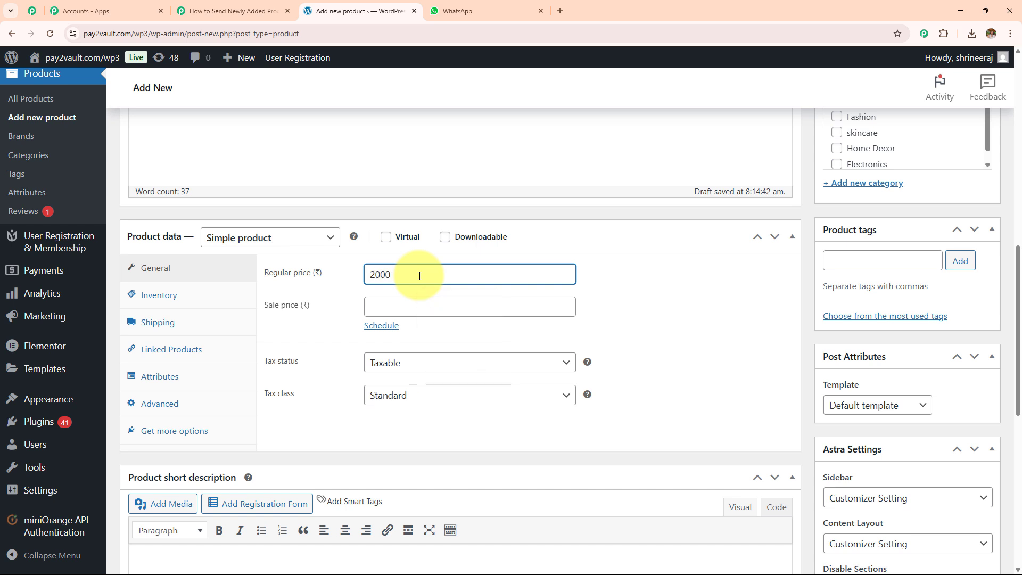
left_click(407, 307)
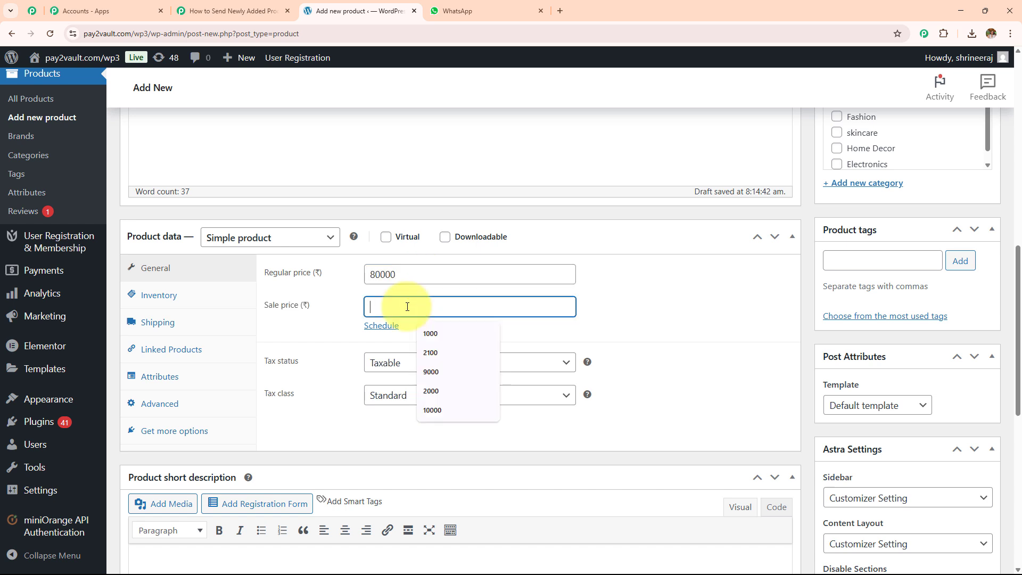
type("50000")
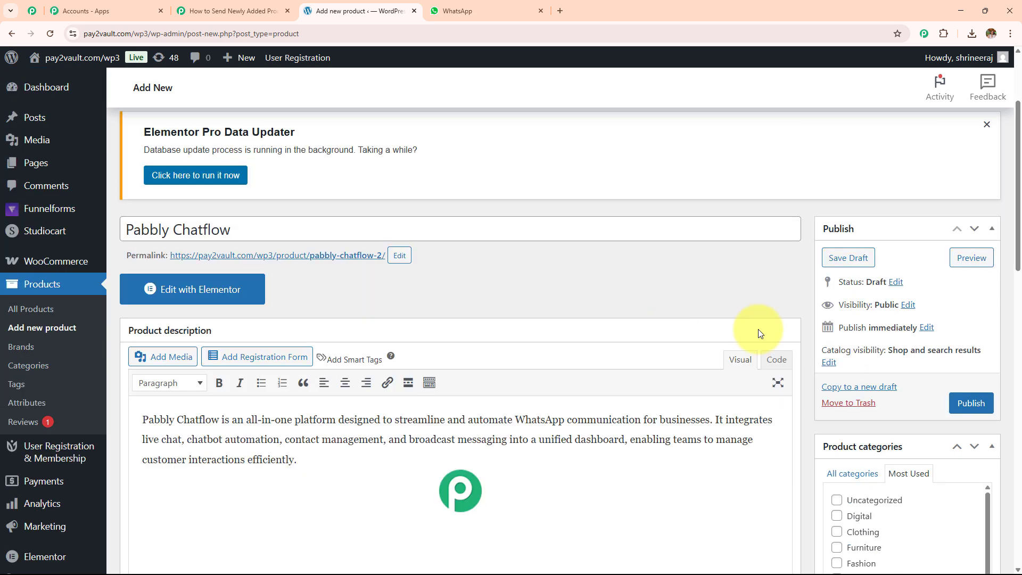
left_click(965, 406)
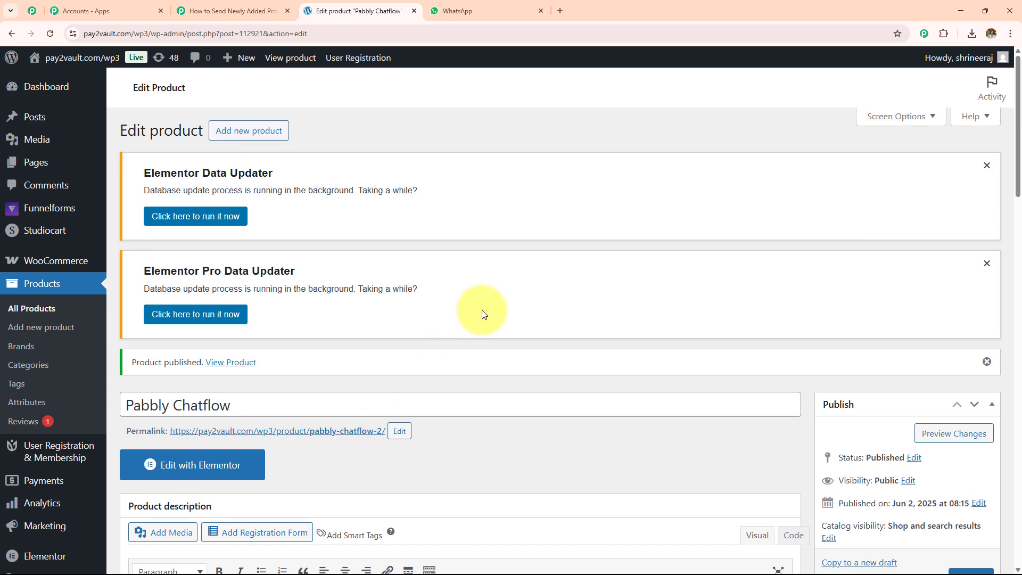
scroll(480, 313, "down", 12)
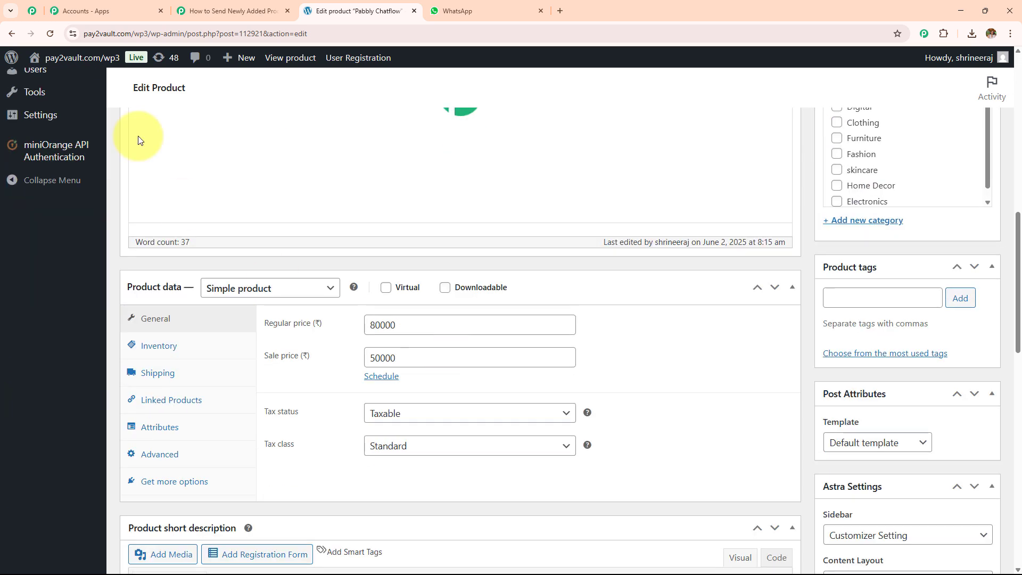
Step: Review the captured webhook response, including the product slug pabbly-chatflow-2
left_click(208, 5)
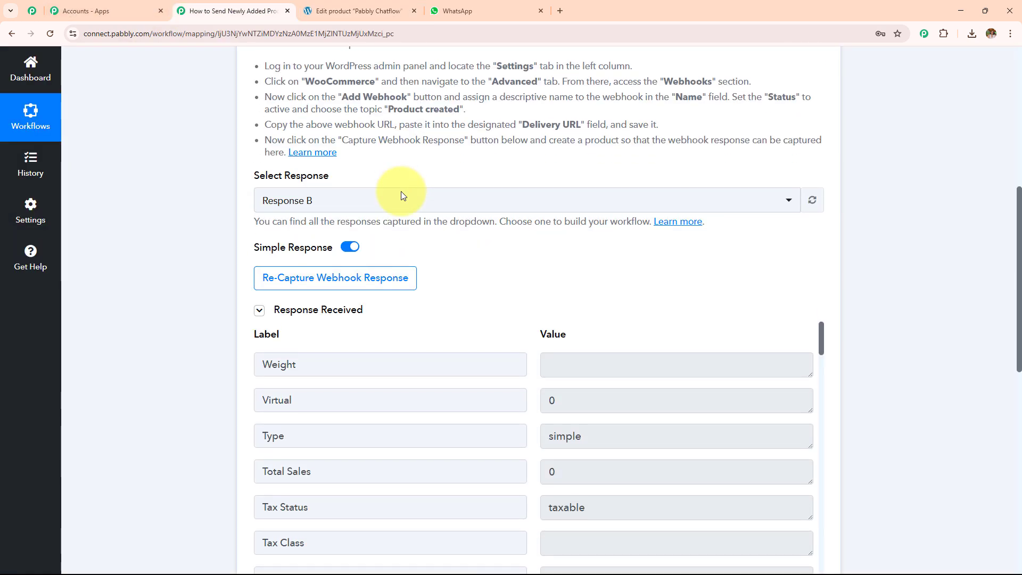
scroll(401, 195, "down", 4)
scroll(401, 190, "down", 7)
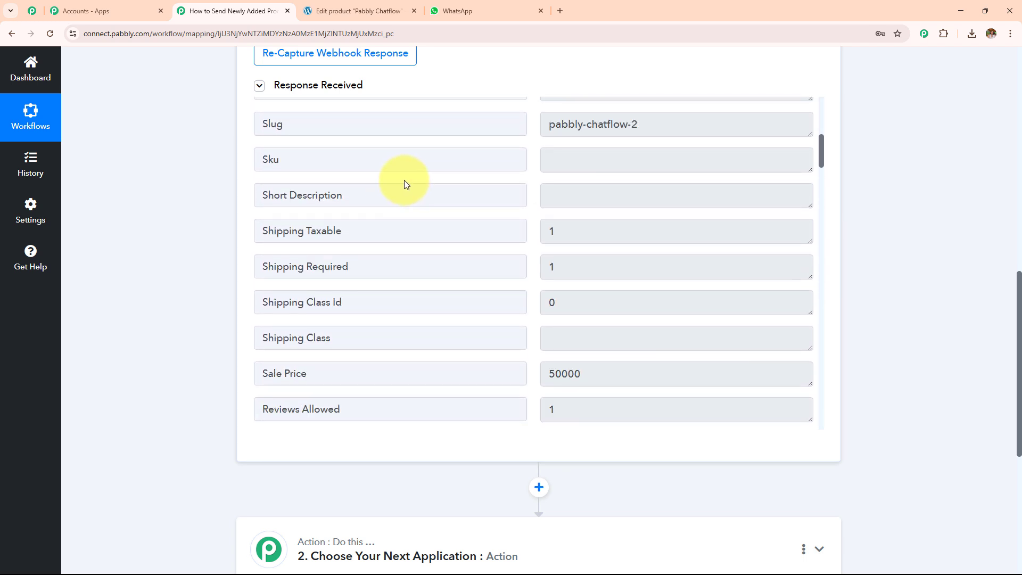
left_click(616, 132)
key("ctrl+a")
scroll(354, 222, "down", 4)
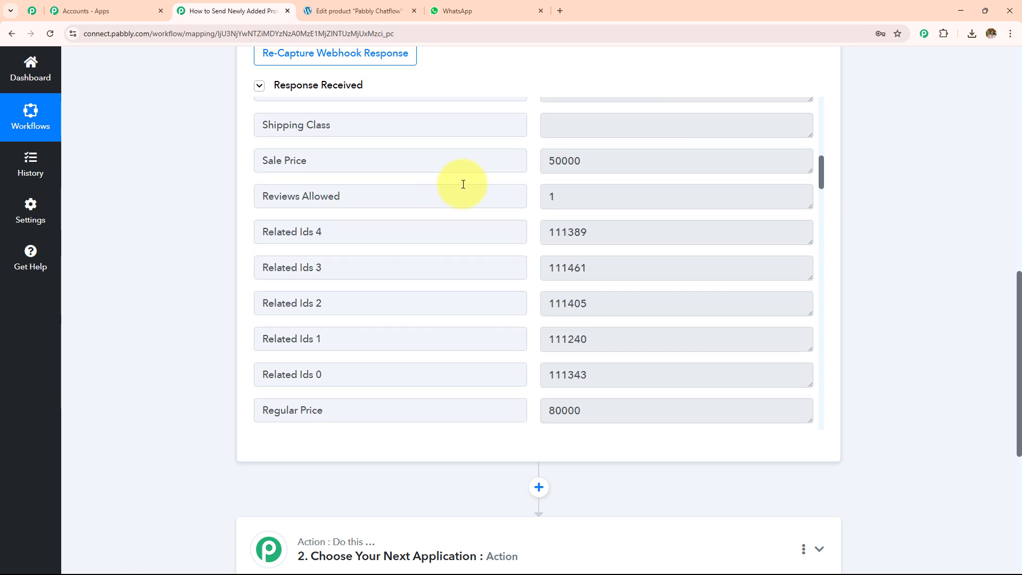
scroll(384, 194, "down", 7)
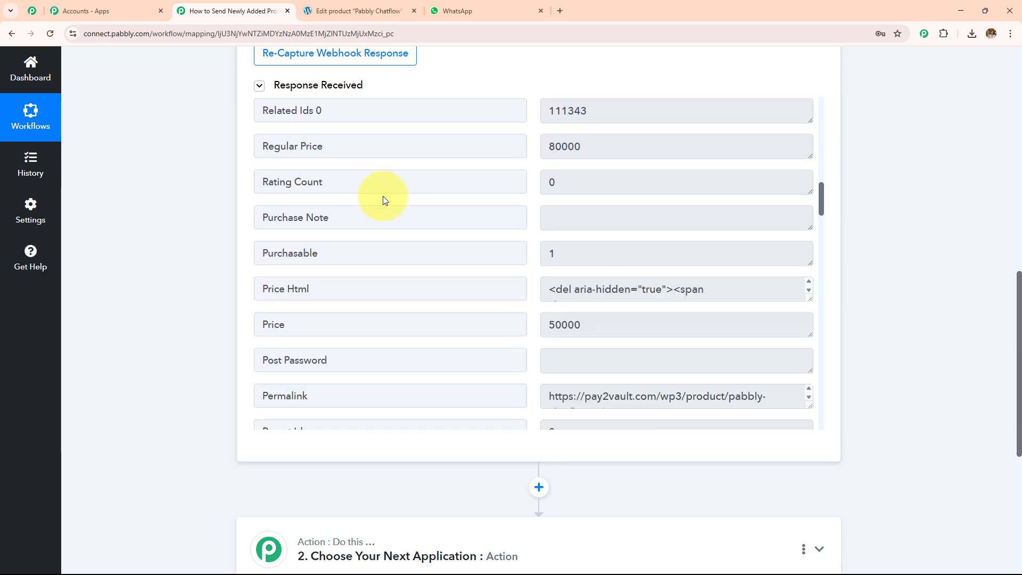
scroll(464, 199, "down", 2)
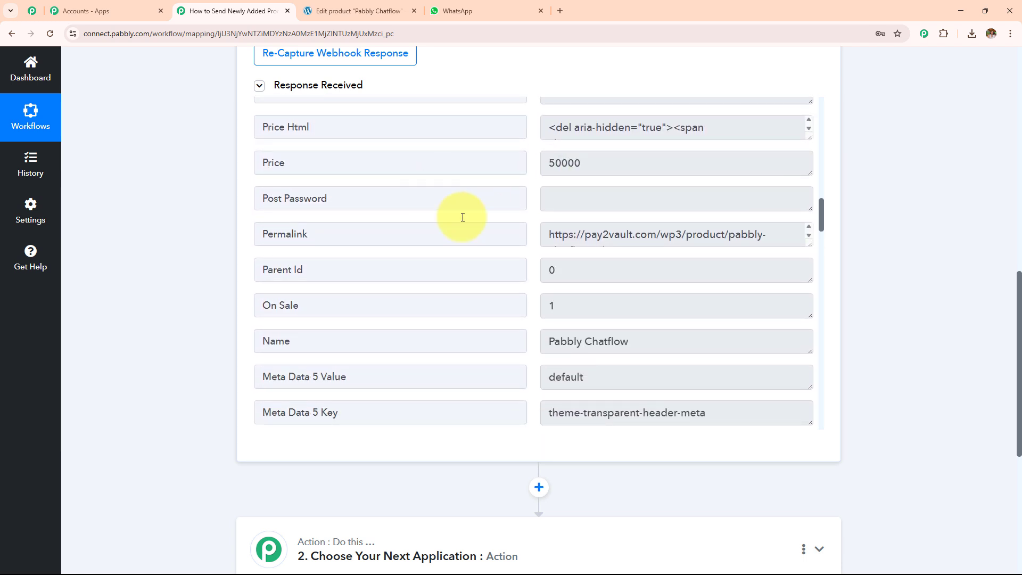
scroll(538, 235, "down", 1)
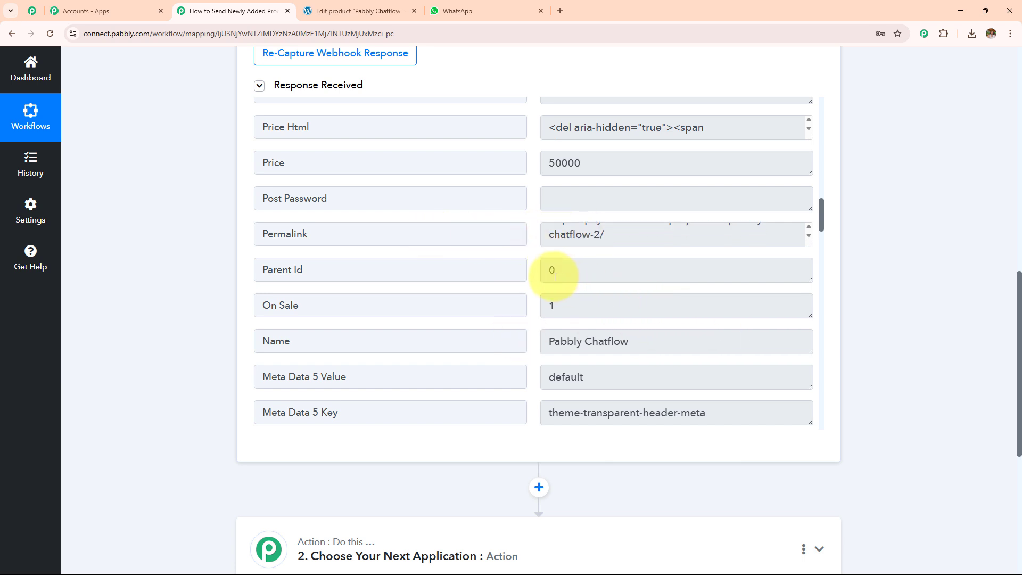
scroll(555, 276, "down", 20)
left_click_drag(810, 313, 776, 491)
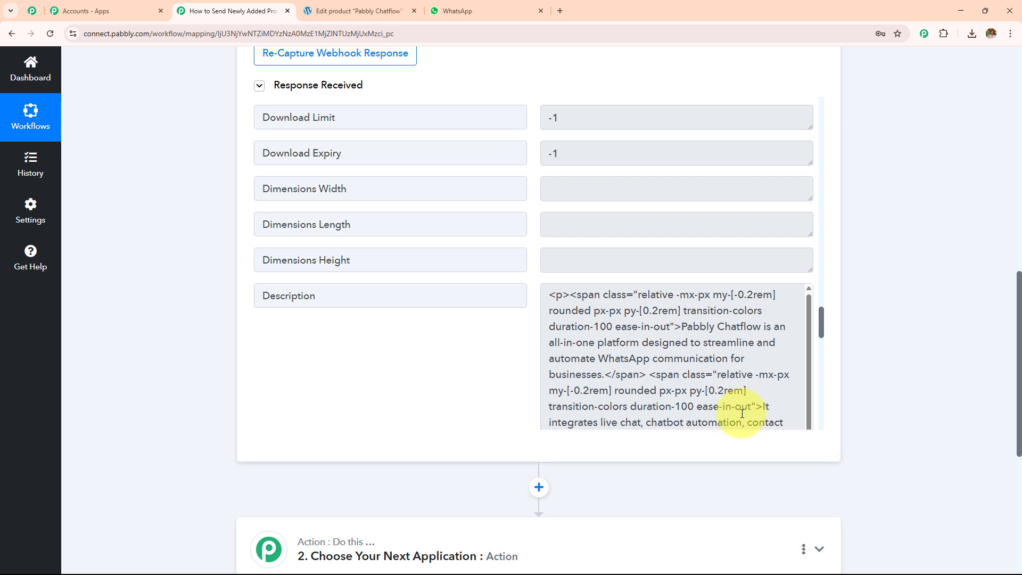
scroll(743, 413, "down", 1)
scroll(712, 283, "up", 10)
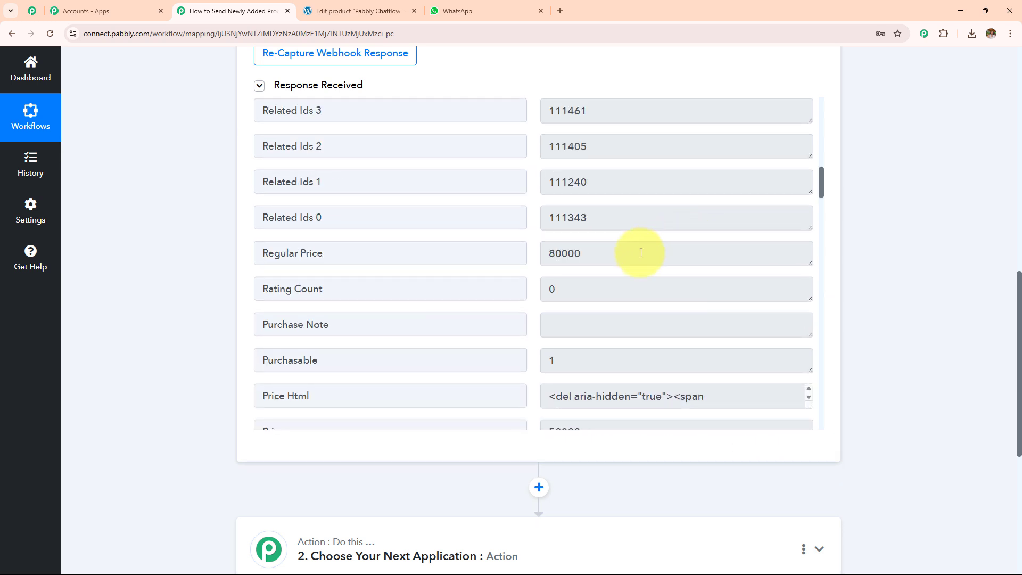
Step: Check the captured Regular Price and Price fields, then collapse the WooCommerce trigger step
triple_click(384, 253)
scroll(352, 353, "down", 5)
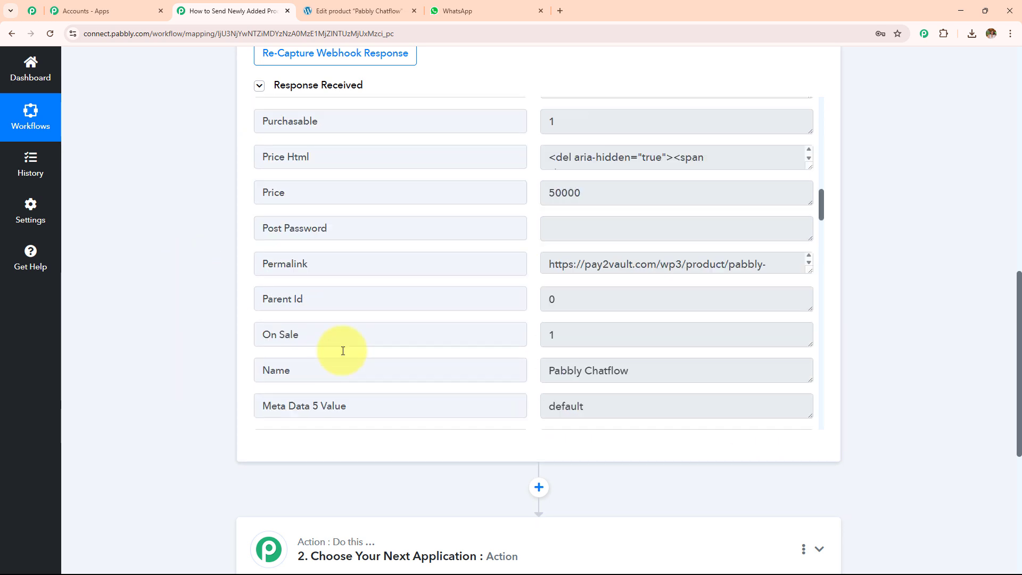
triple_click(386, 165)
scroll(445, 296, "up", 4)
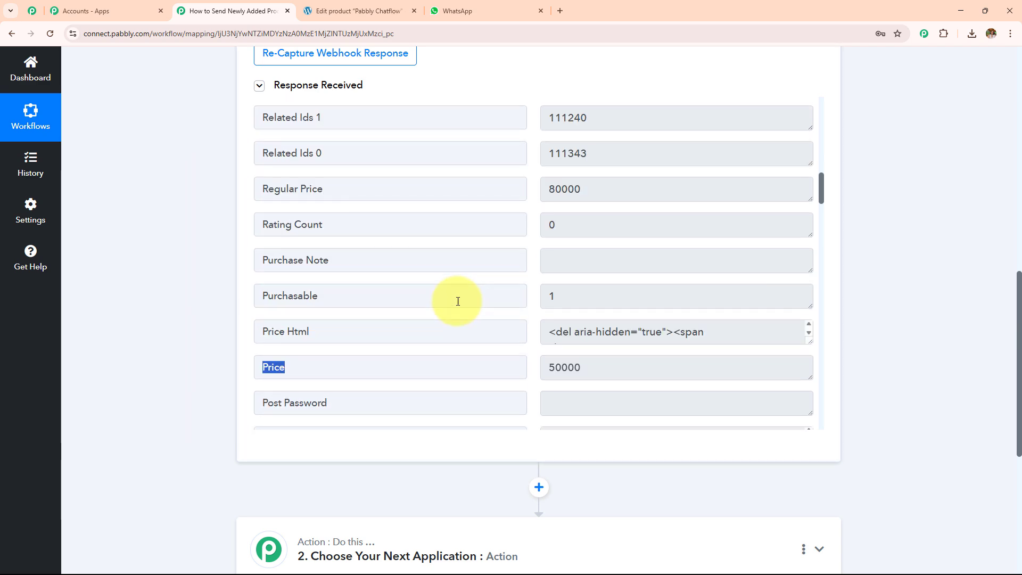
scroll(458, 301, "up", 12)
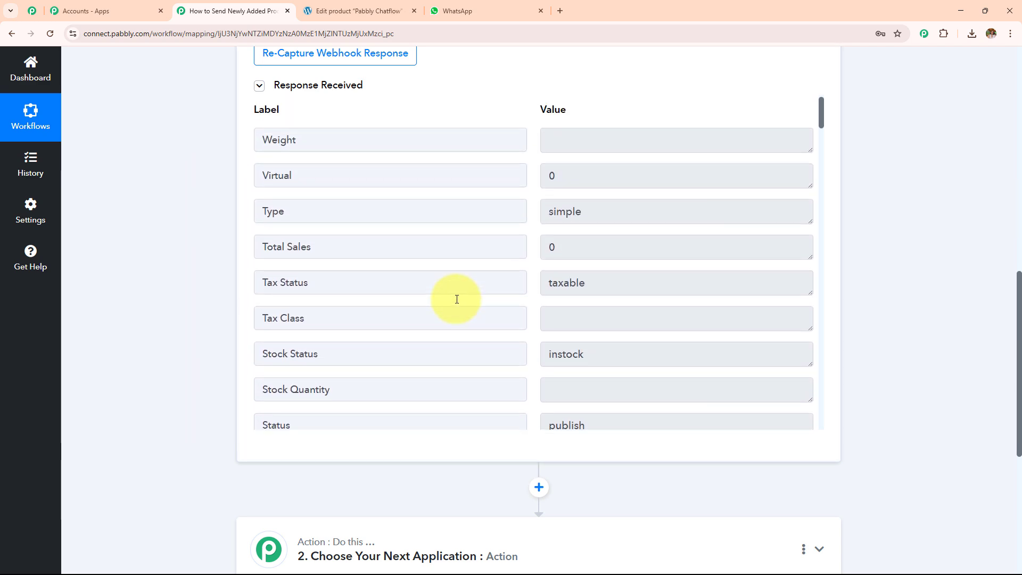
scroll(457, 306, "up", 5)
scroll(465, 332, "up", 1)
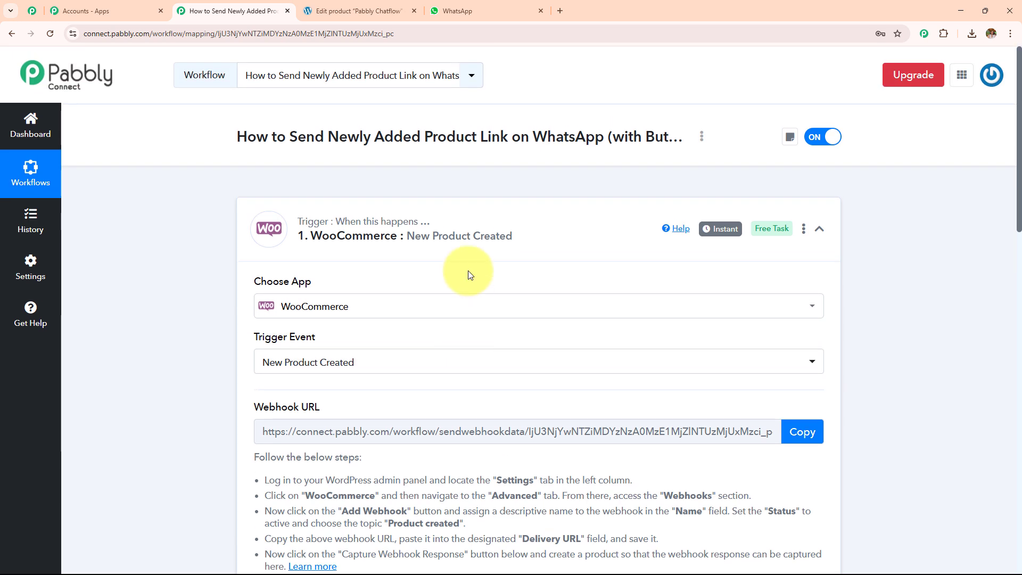
left_click(475, 232)
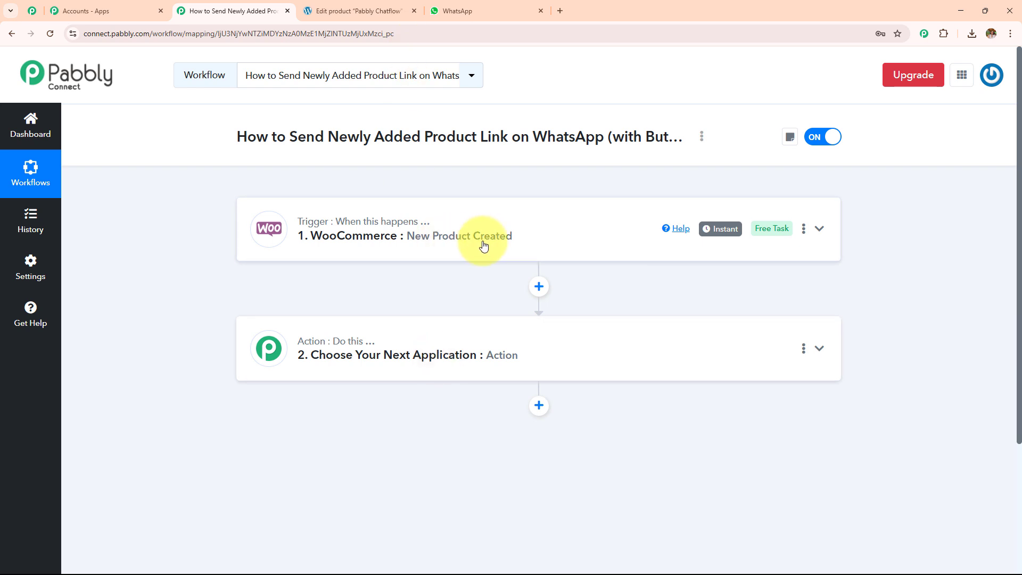
Step: Make the second step a Filter (Pabbly) Filter Values action and connect it
left_click(434, 368)
scroll(435, 368, "down", 3)
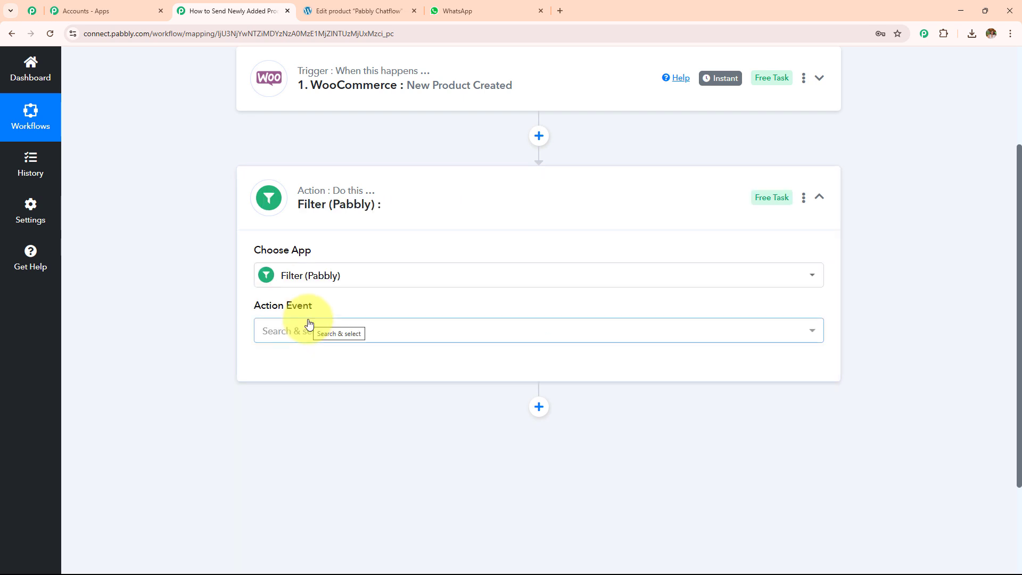
left_click(309, 323)
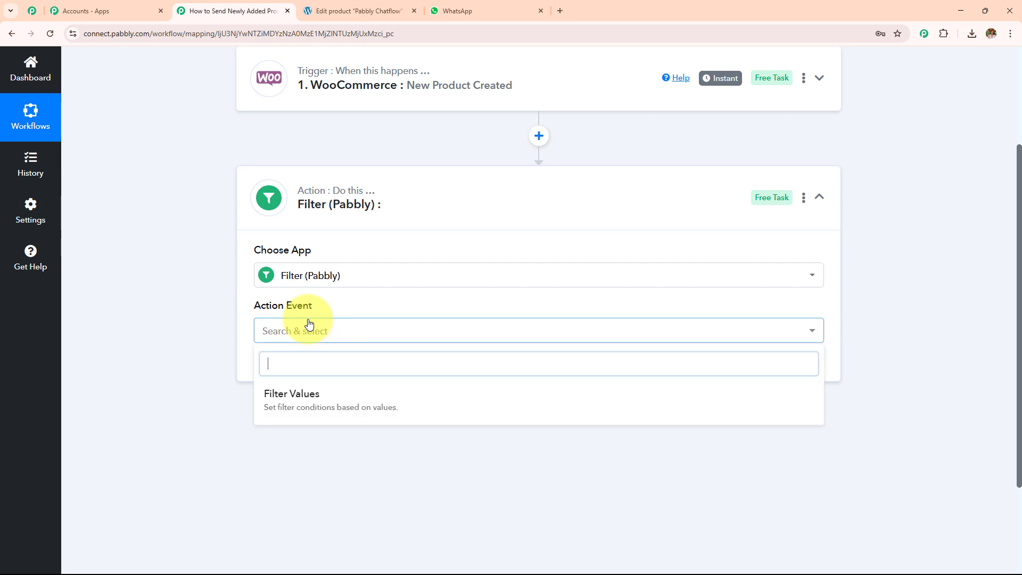
left_click(330, 402)
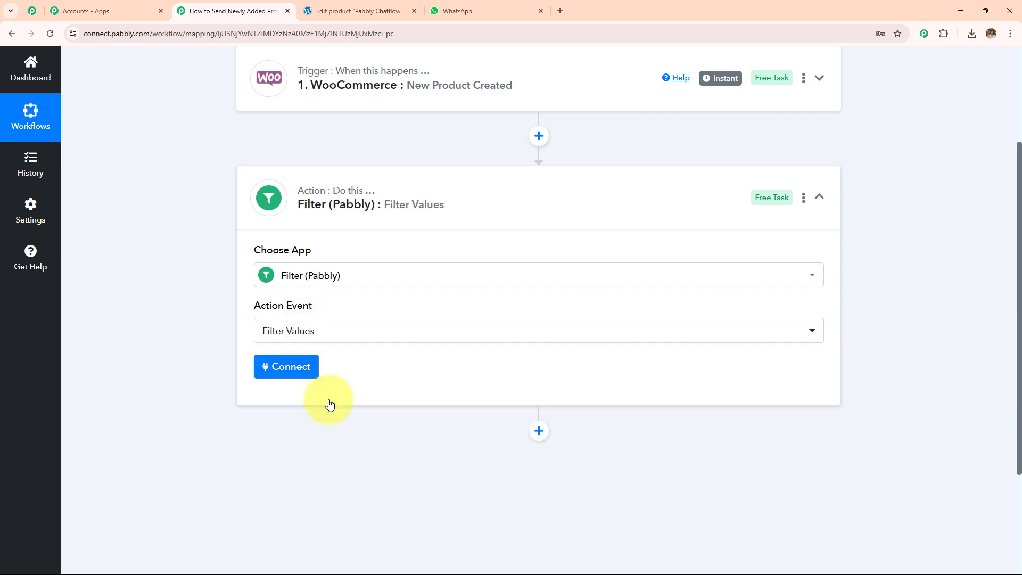
left_click(288, 374)
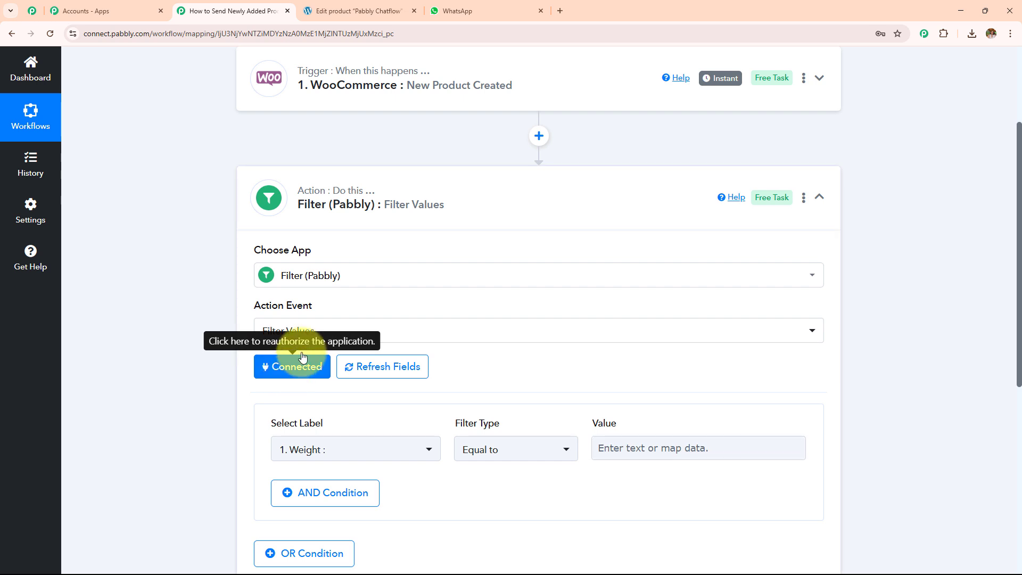
Step: Set the filter condition to the trigger's Status field equal to 'publish'
scroll(377, 291, "down", 3)
left_click(353, 282)
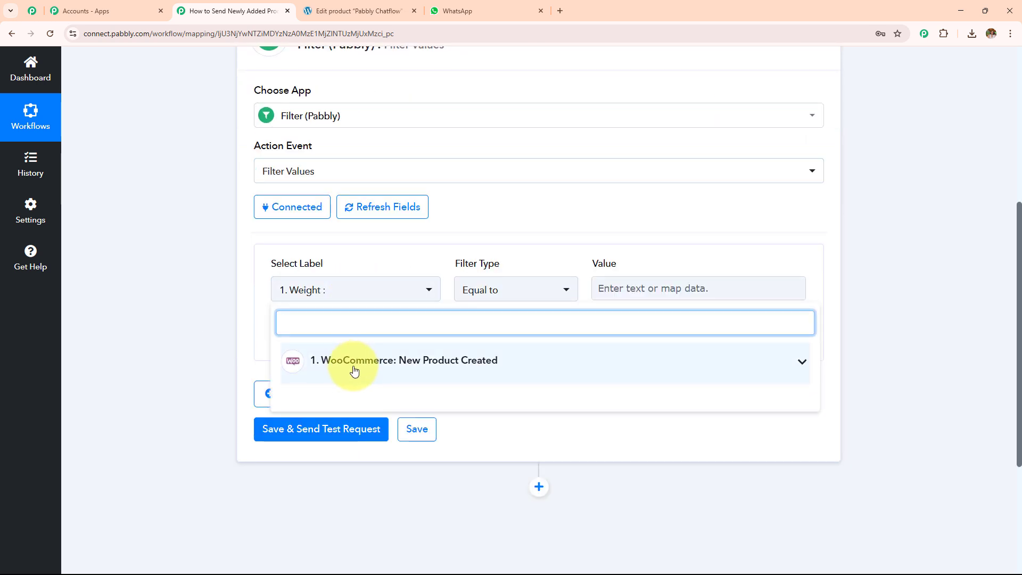
left_click(354, 364)
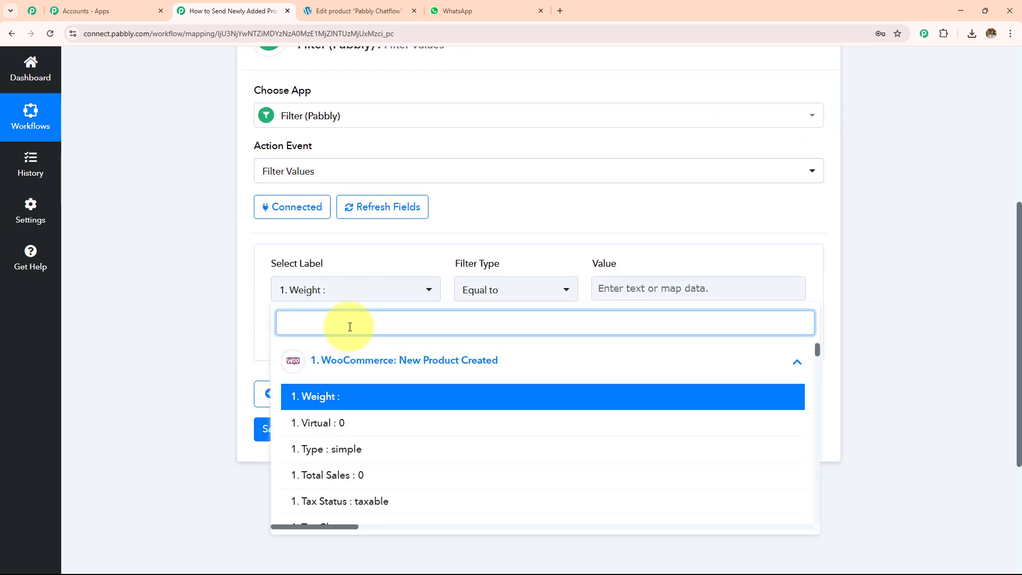
type("pub")
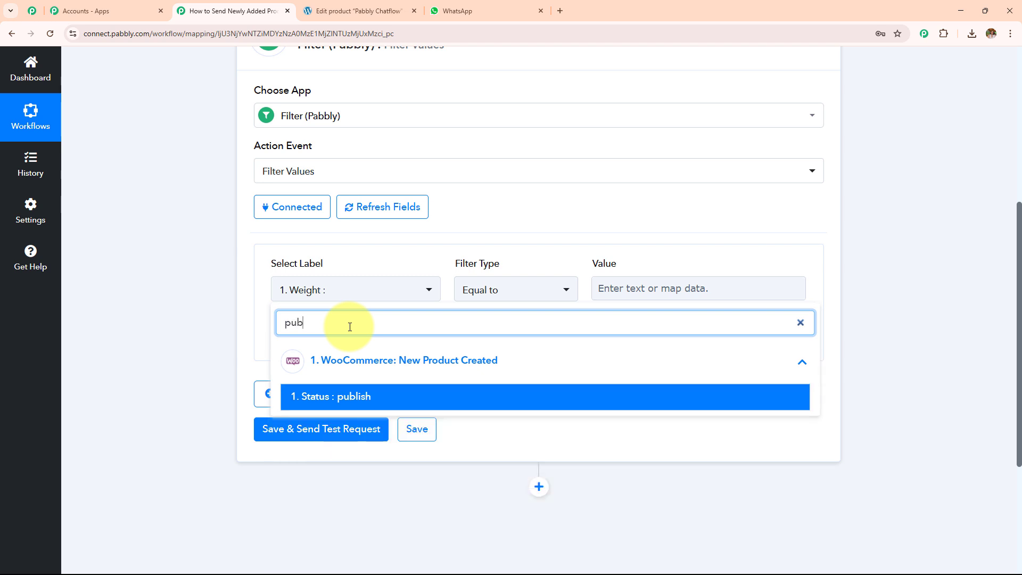
left_click(351, 404)
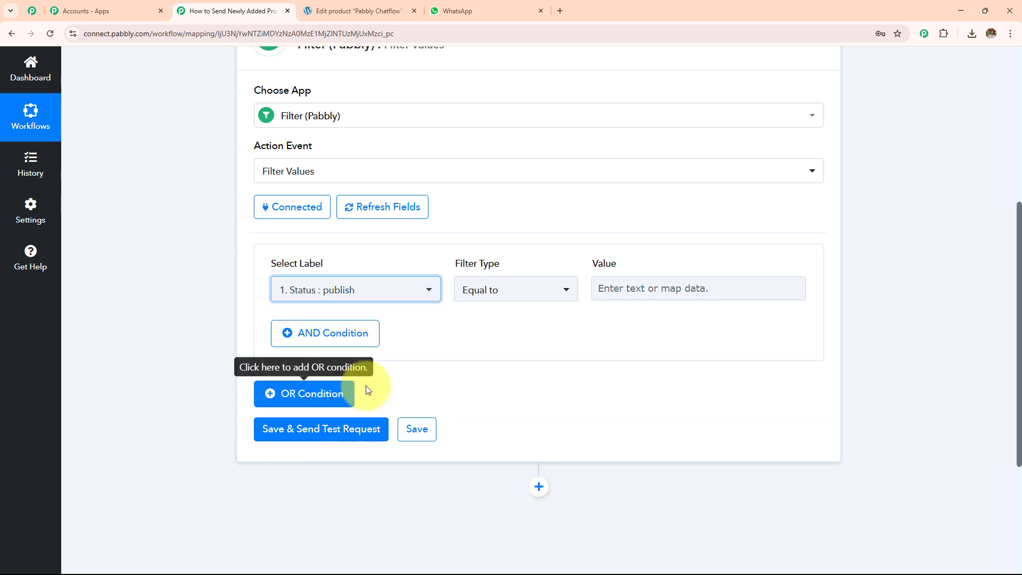
left_click(641, 290)
type("publish")
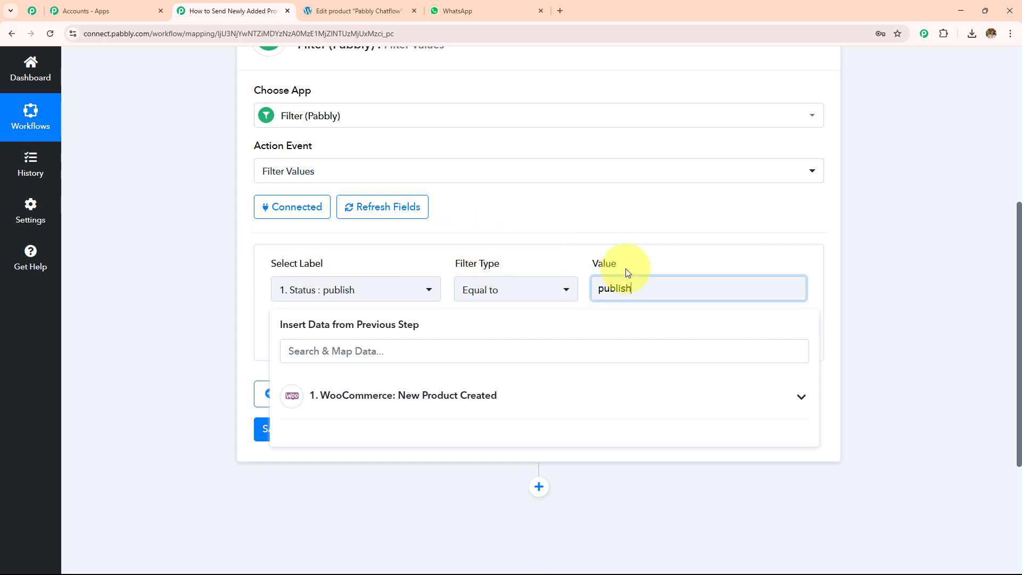
left_click(675, 230)
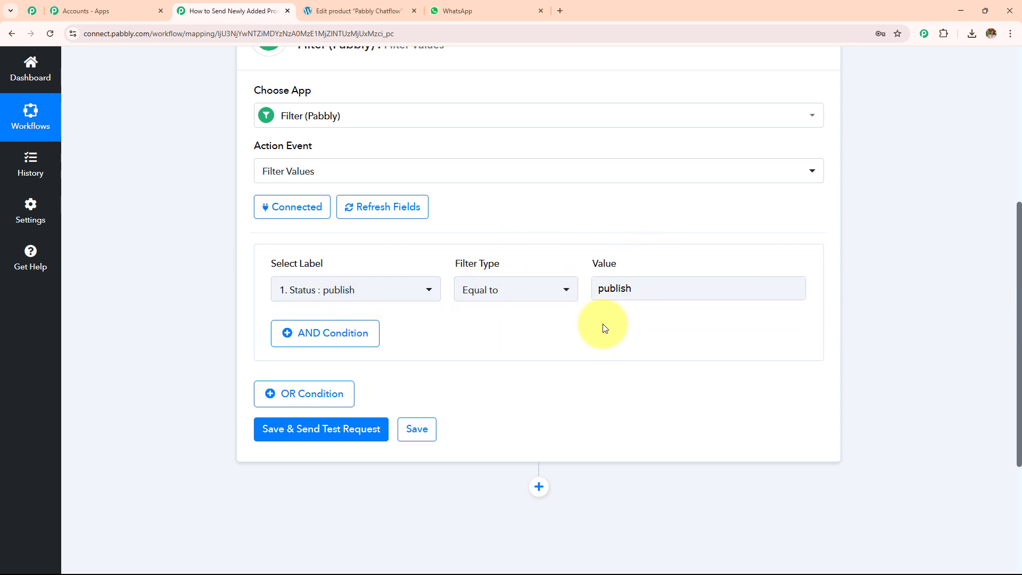
Step: Save and test the filter, confirming the response says Condition is true
scroll(597, 324, "down", 3)
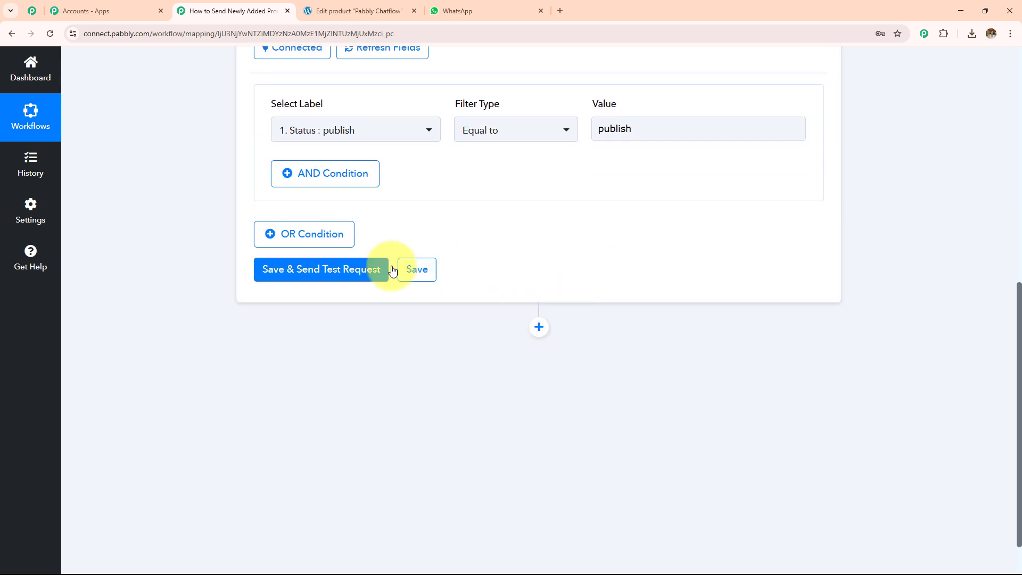
left_click(337, 271)
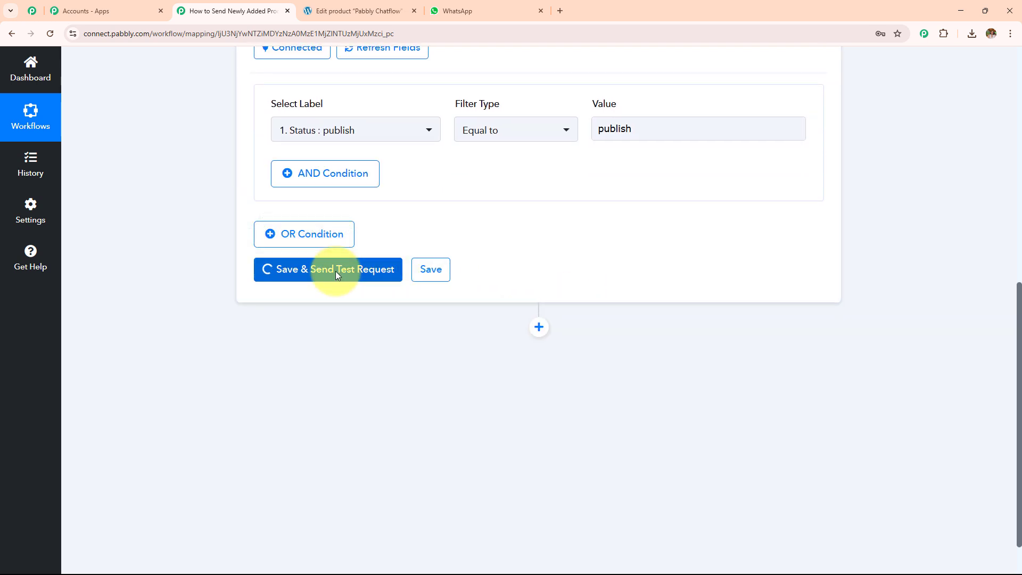
scroll(587, 245, "down", 2)
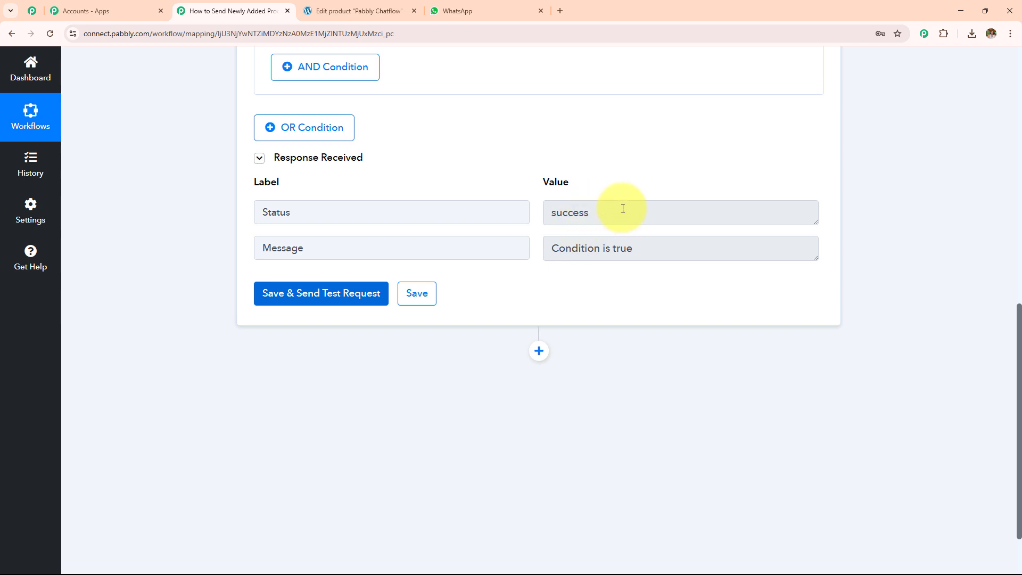
left_click_drag(623, 211, 375, 213)
left_click_drag(654, 250, 264, 282)
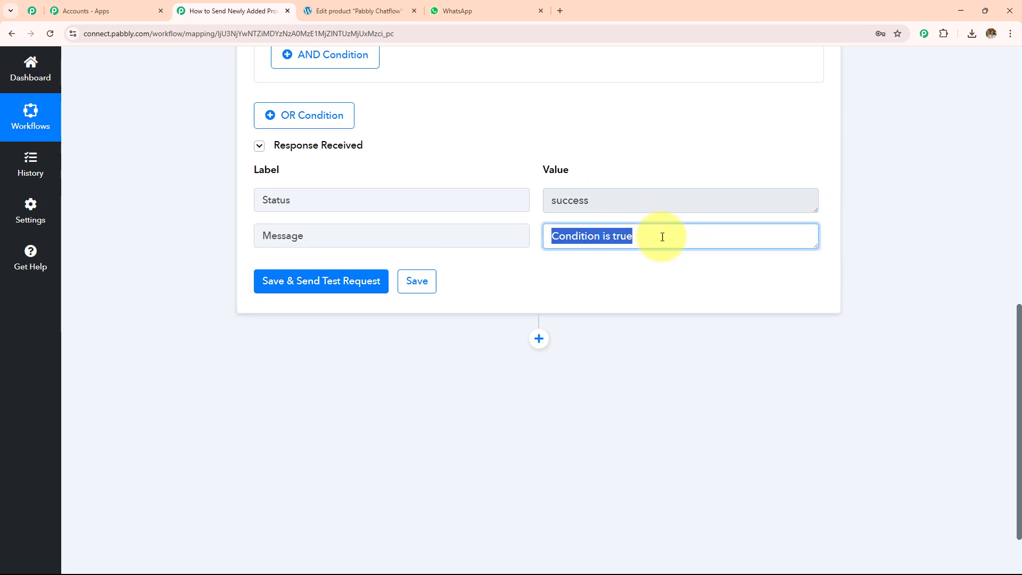
scroll(648, 230, "down", 2)
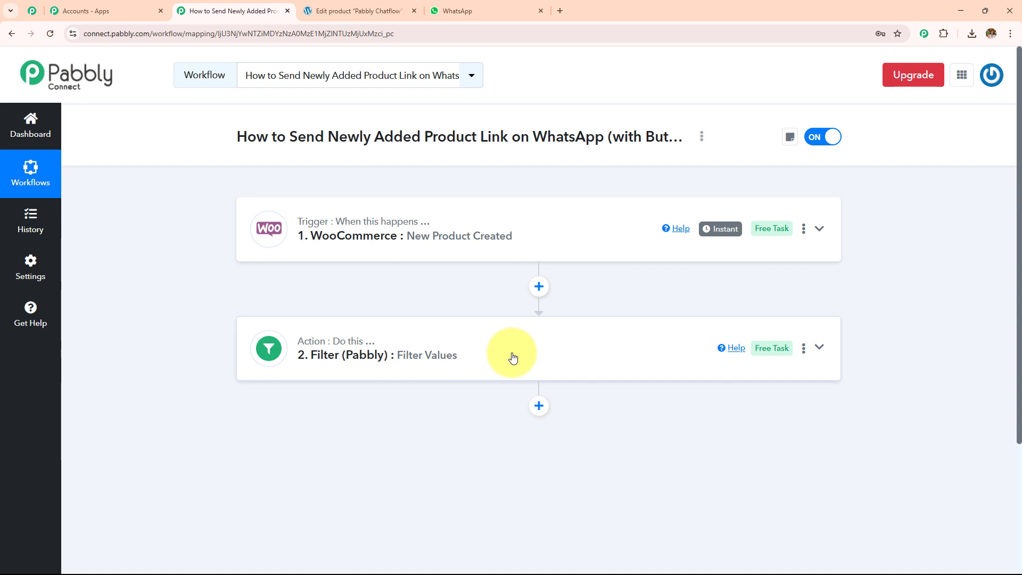
Step: Add a third step using WooCommerce's Get All Customer action
left_click(539, 406)
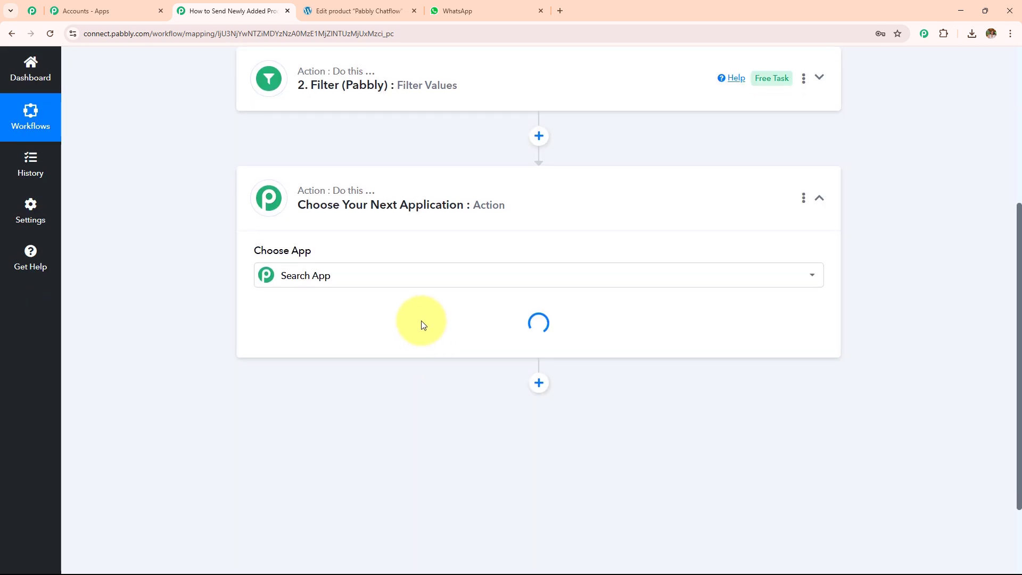
left_click(409, 277)
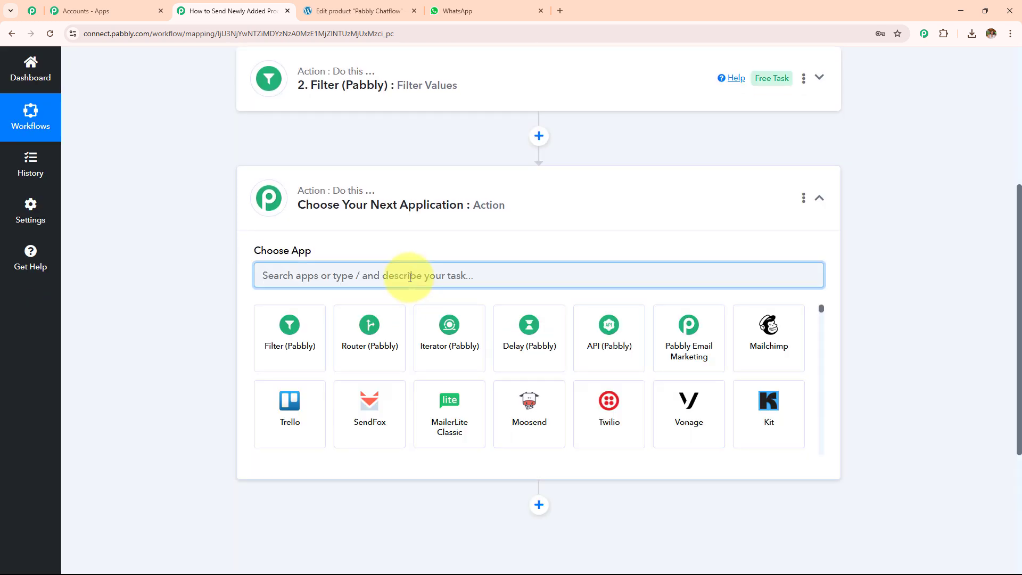
type("woo")
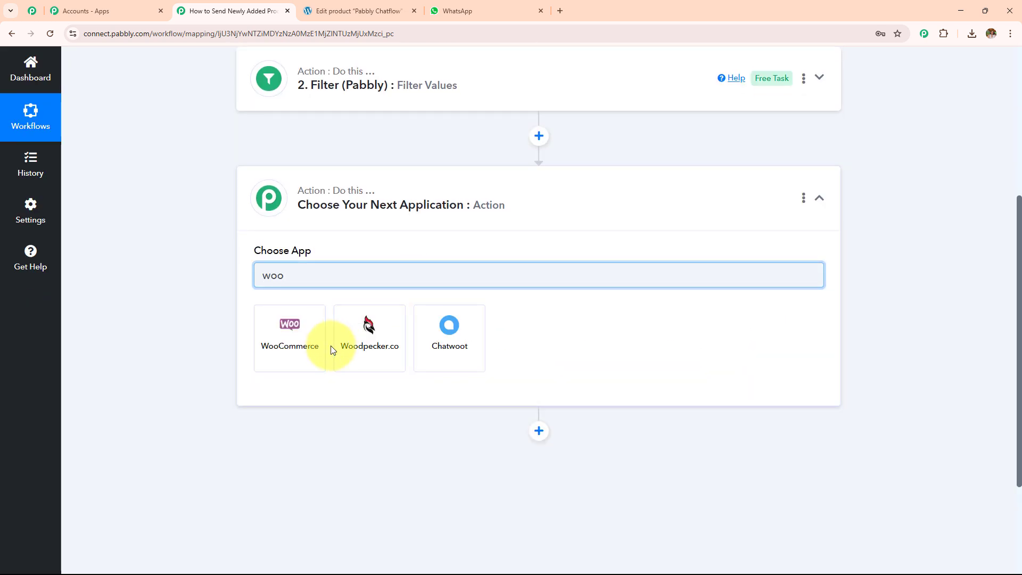
left_click(310, 348)
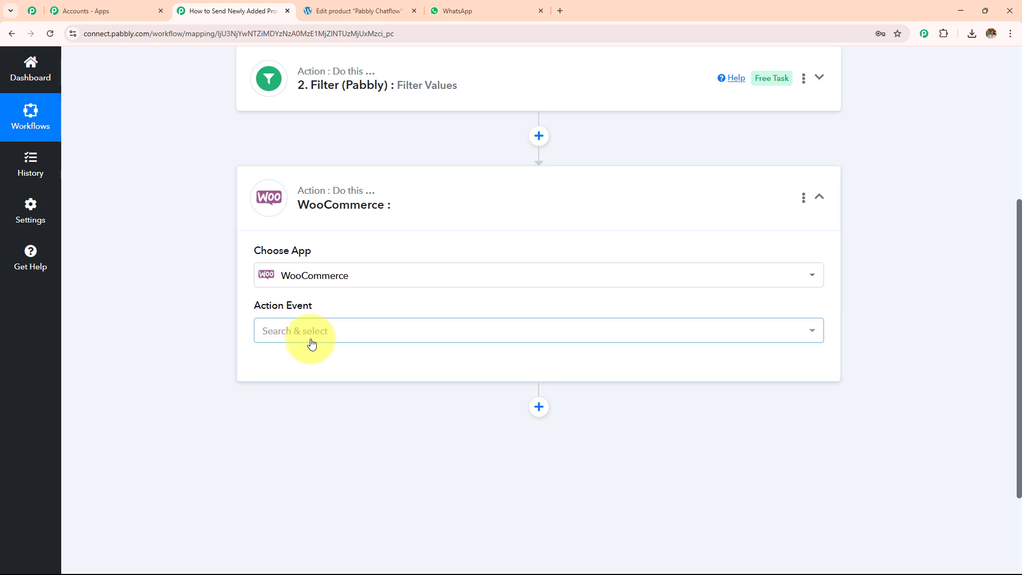
left_click(312, 344)
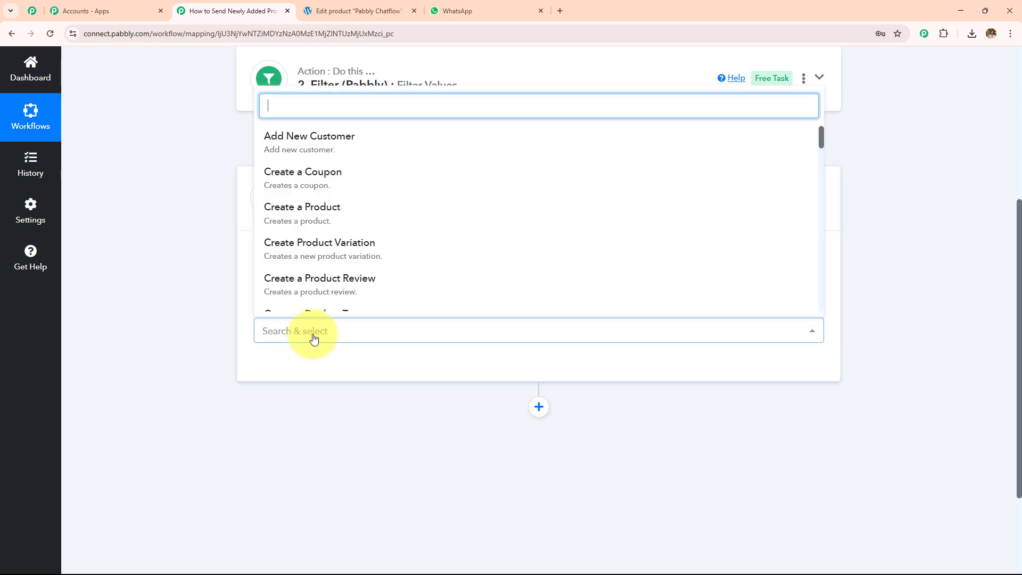
type("get")
left_click(299, 223)
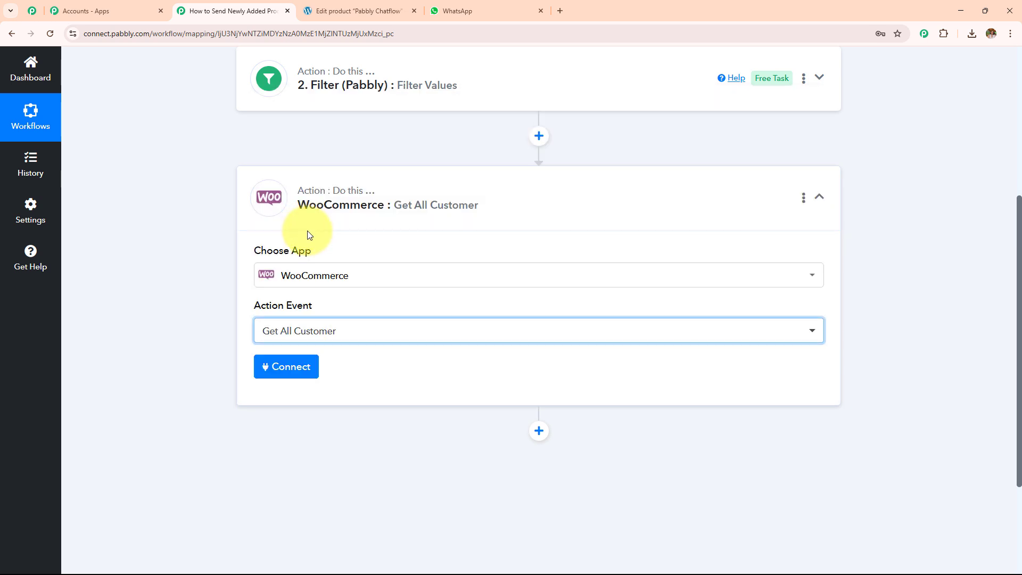
Step: Start a new WooCommerce connection for the step, then go to the WordPress product editor
left_click(299, 367)
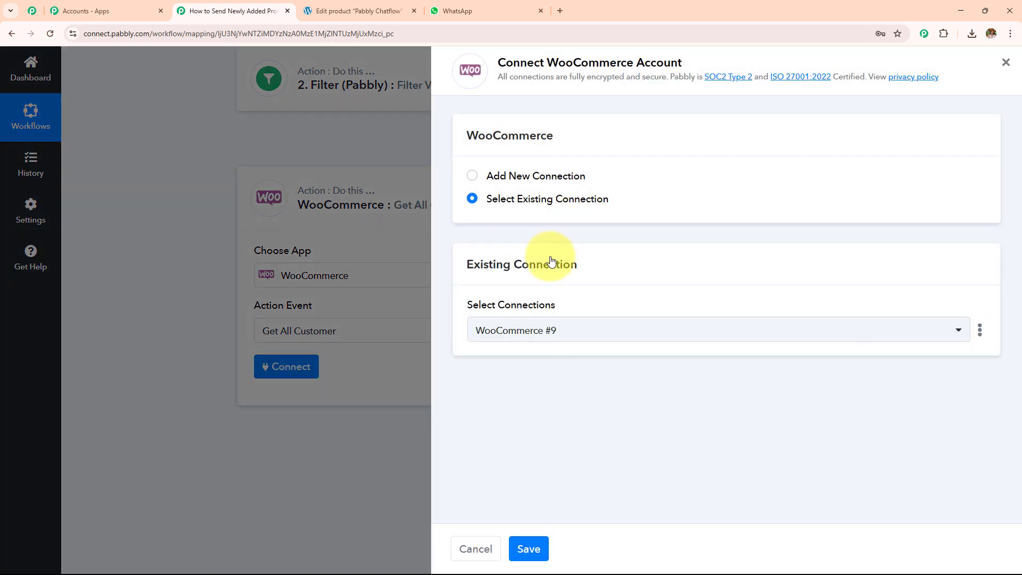
left_click(473, 175)
scroll(589, 274, "down", 2)
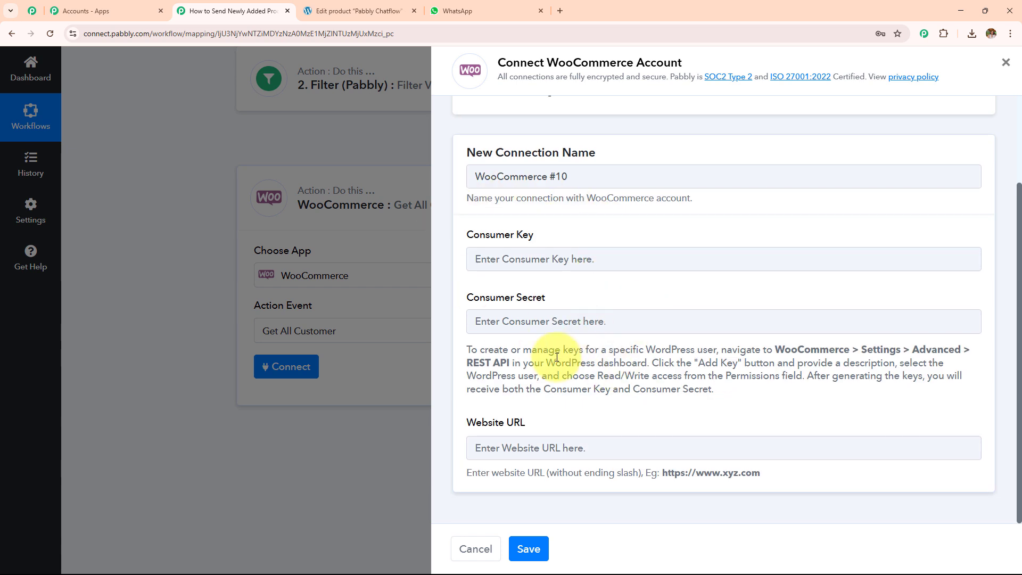
left_click(346, 11)
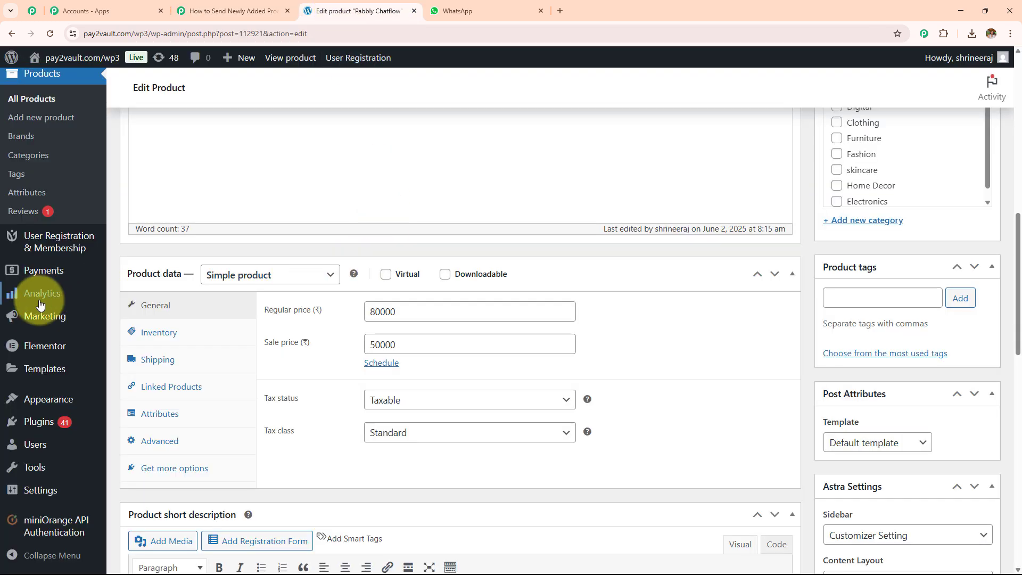
Step: Go to the REST API section under WooCommerce Settings > Advanced
scroll(36, 224, "up", 2)
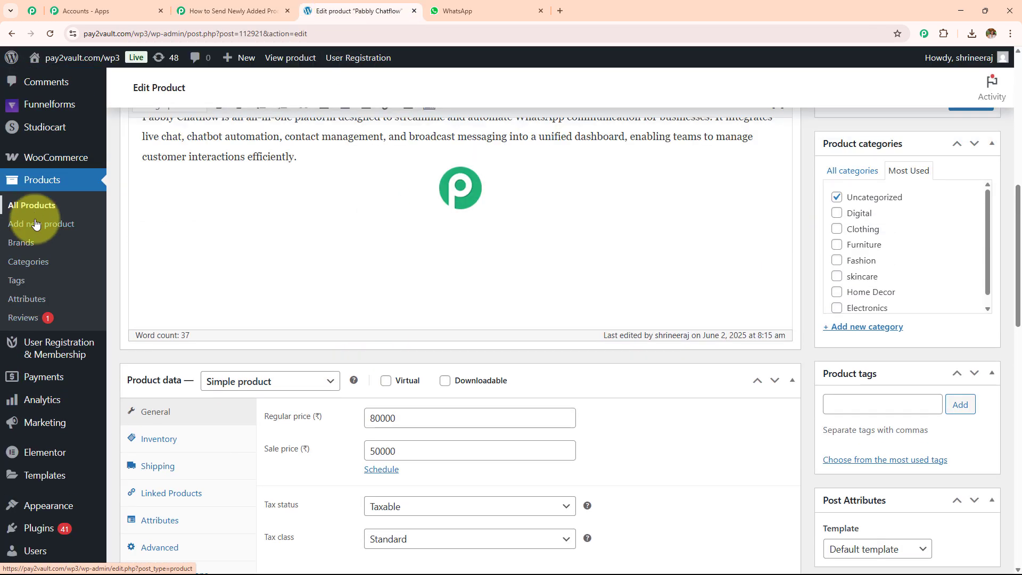
mouse_move(32, 157)
left_click(153, 239)
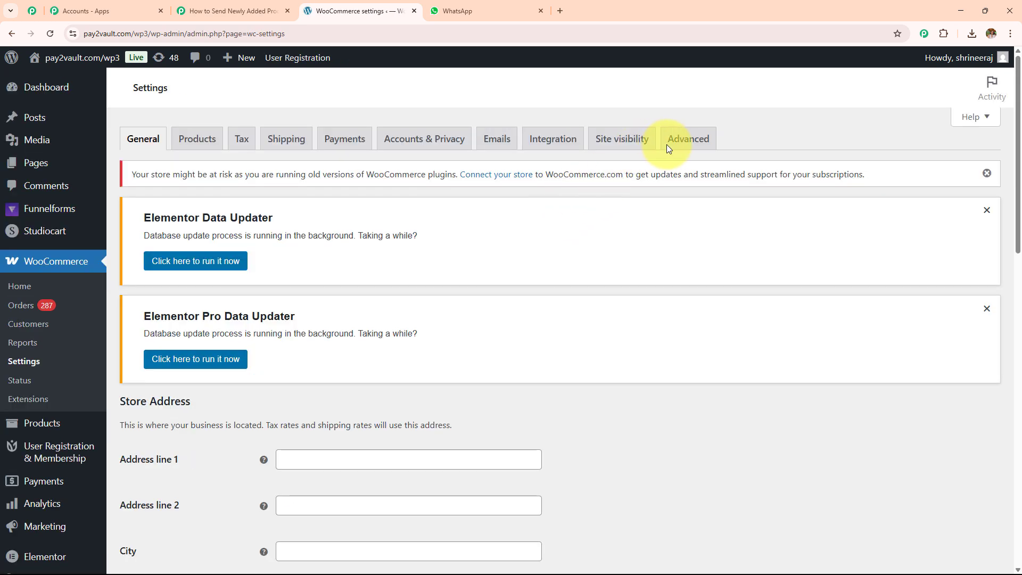
left_click(688, 138)
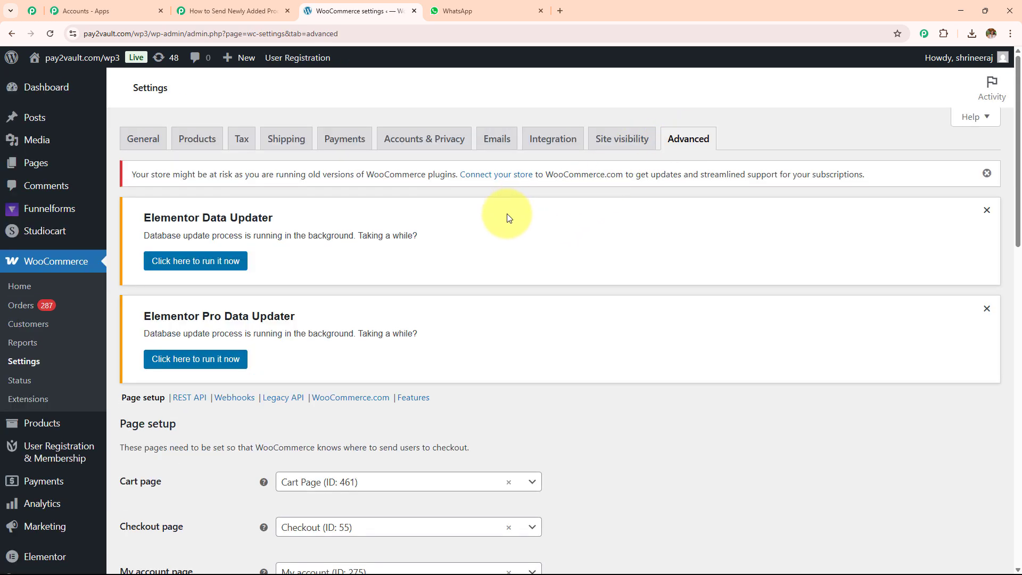
scroll(373, 234, "down", 3)
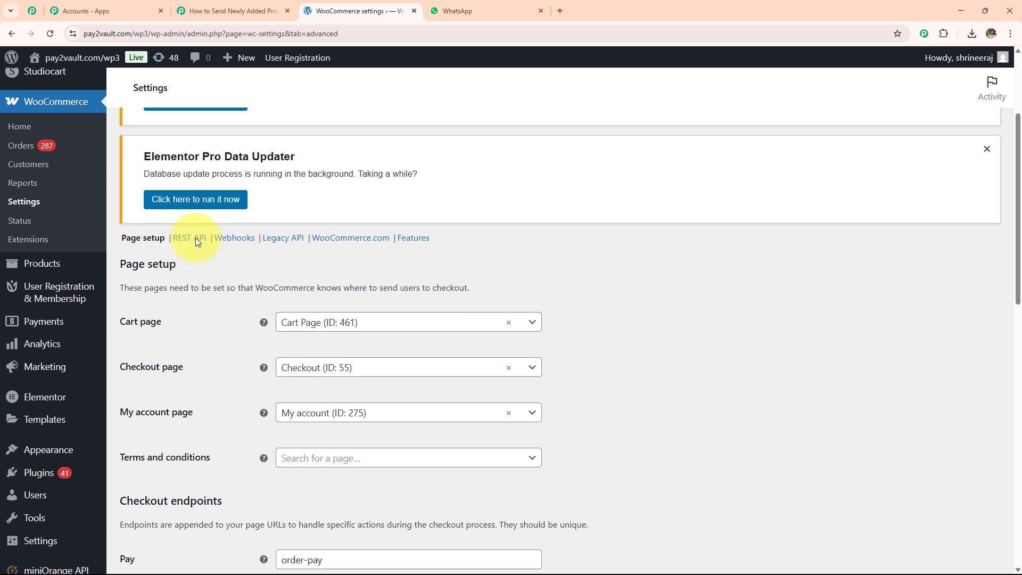
left_click(196, 239)
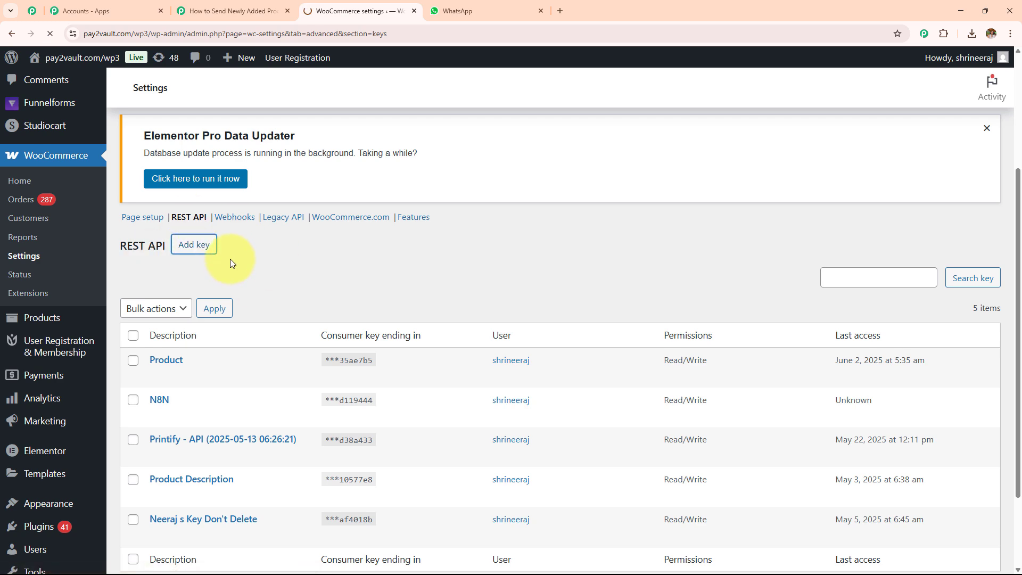
Step: Generate a Read/Write REST API key described 'Product created'
scroll(421, 266, "down", 5)
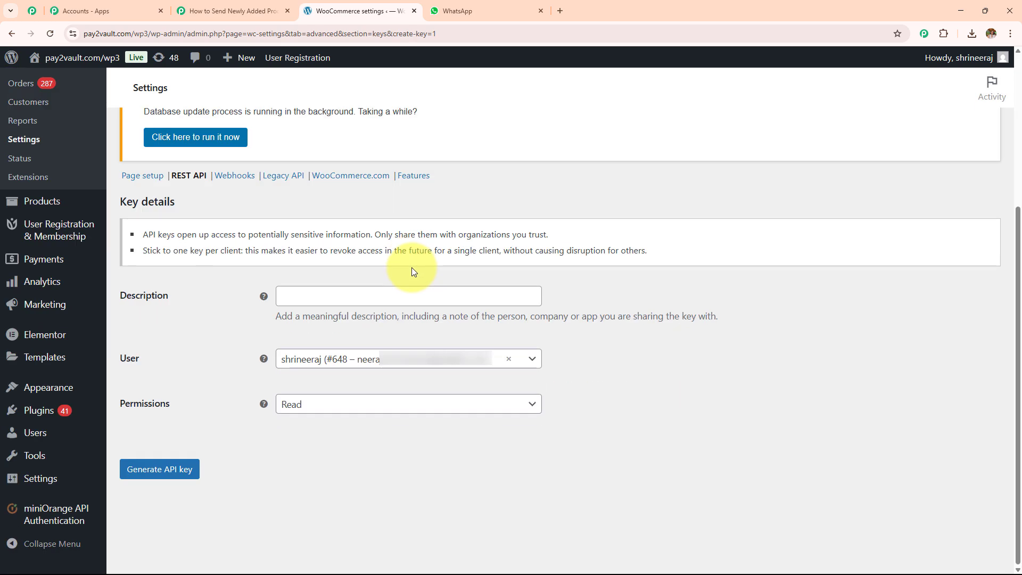
left_click(385, 292)
type("Pro")
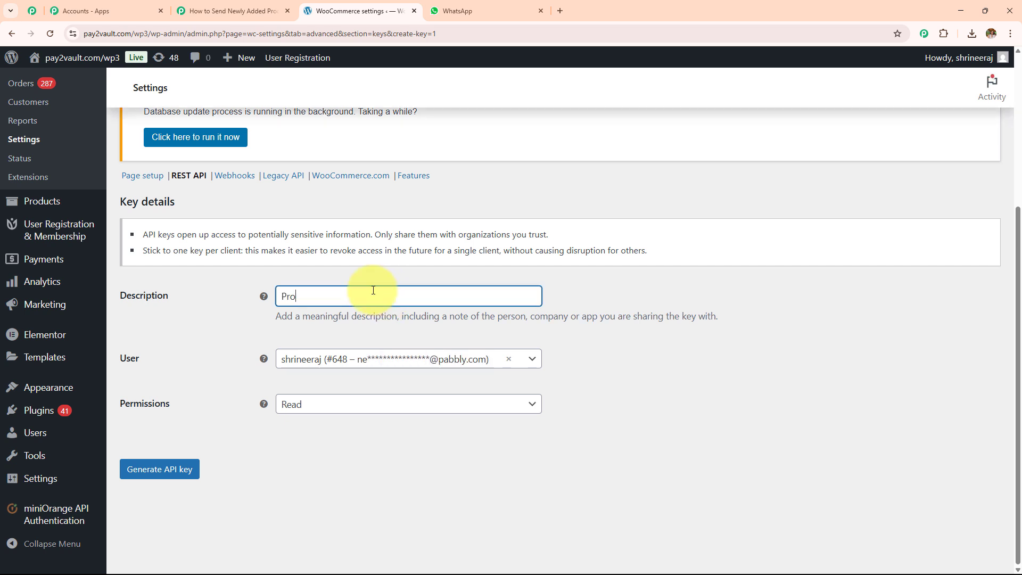
type("duct created")
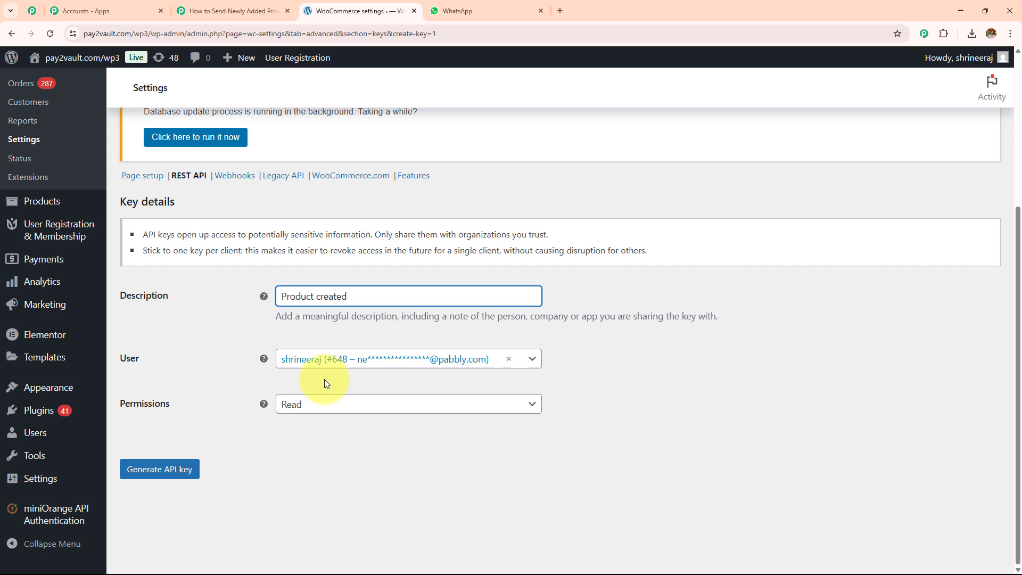
left_click(319, 408)
left_click(318, 472)
left_click(173, 476)
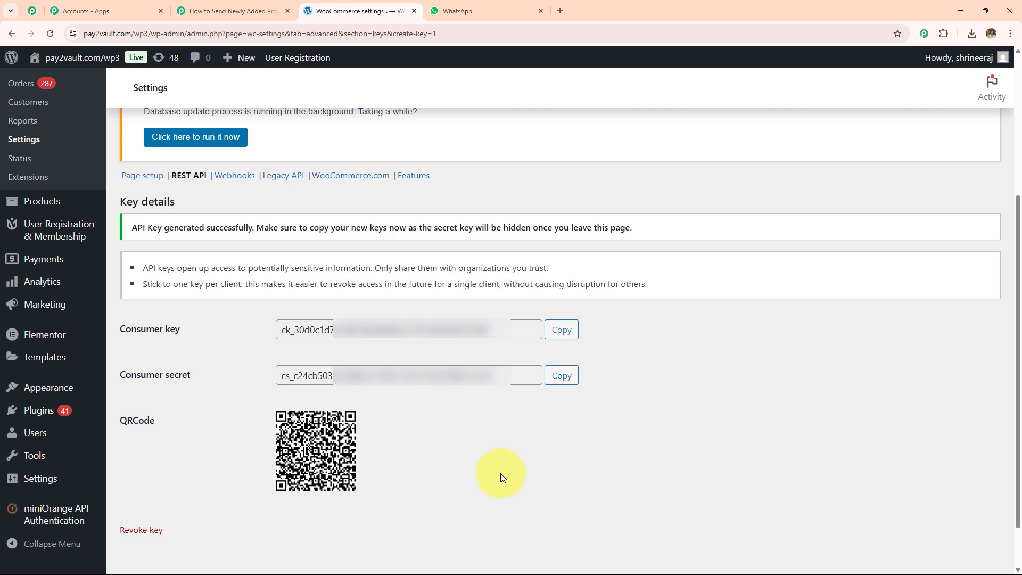
Step: Connect the WooCommerce account with the pasted consumer key, secret and site URL
left_click(563, 255)
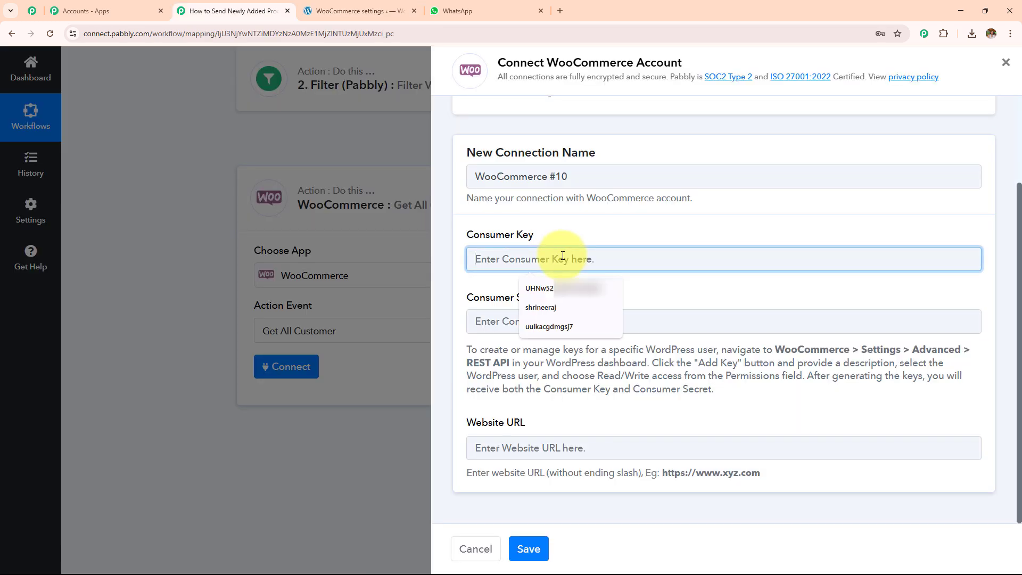
key("ctrl+v")
left_click(580, 321)
key("ctrl+v")
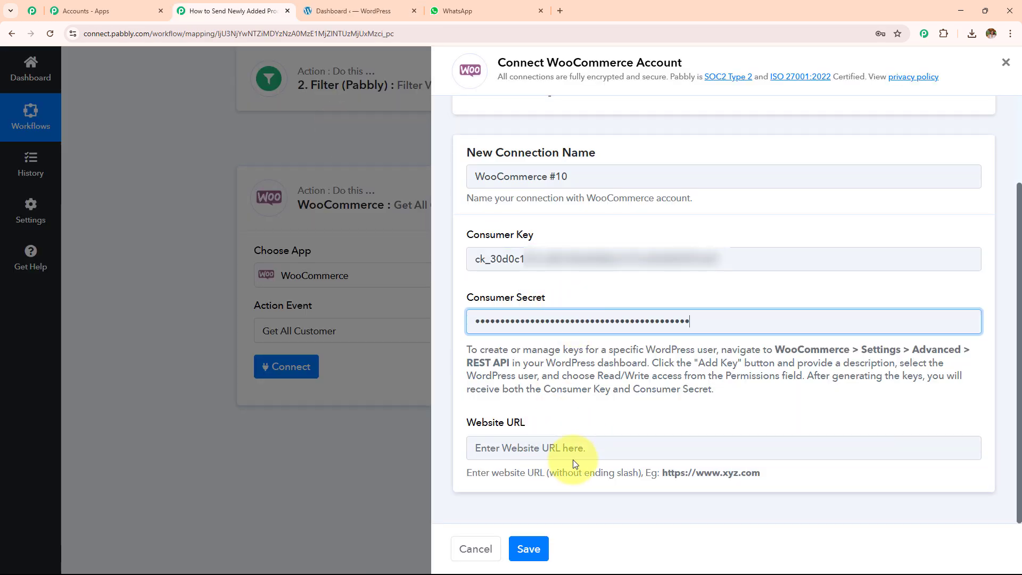
left_click(373, 10)
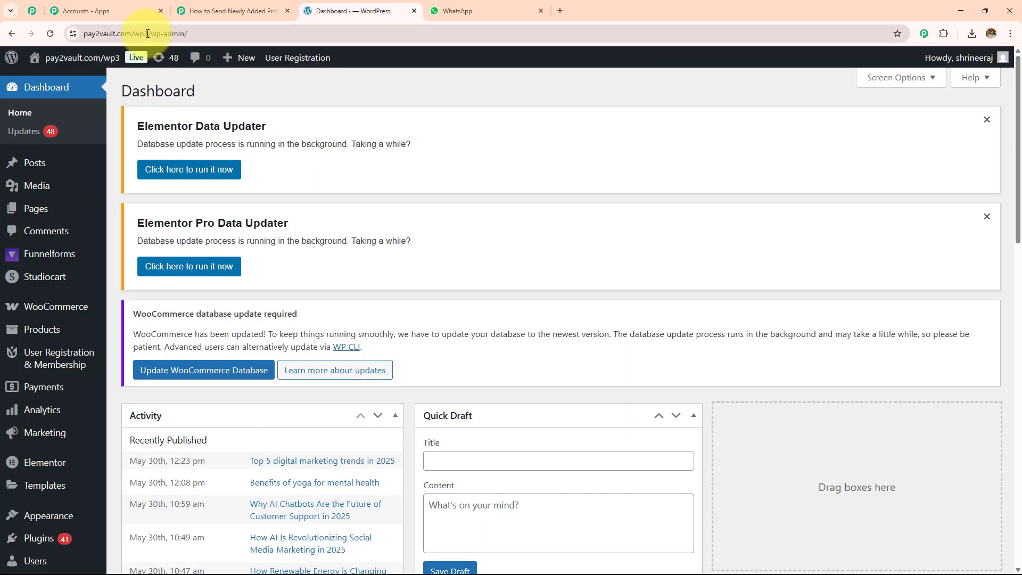
left_click_drag(148, 33, 28, 34)
key("ctrl+c")
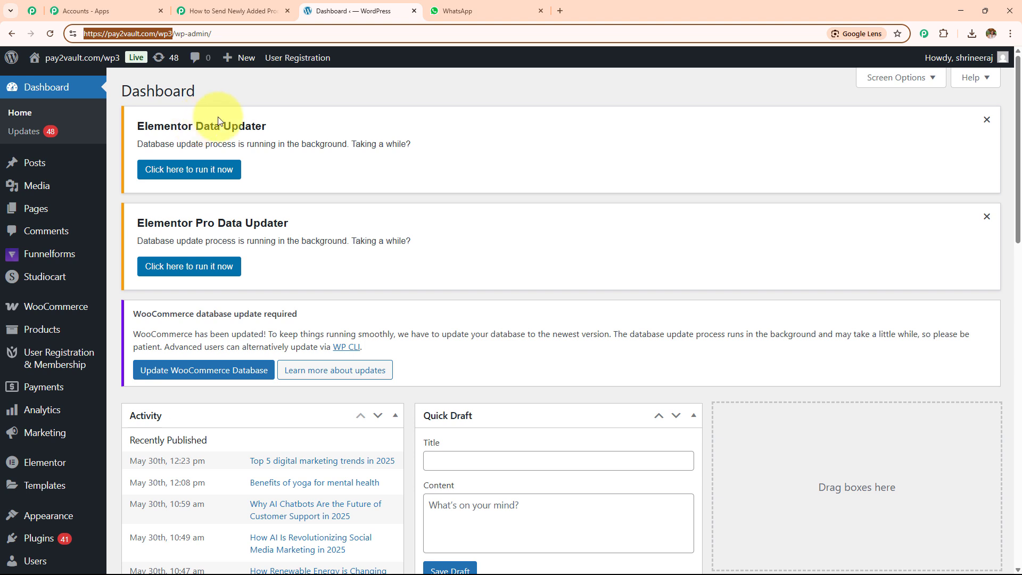
left_click(229, 10)
left_click(546, 447)
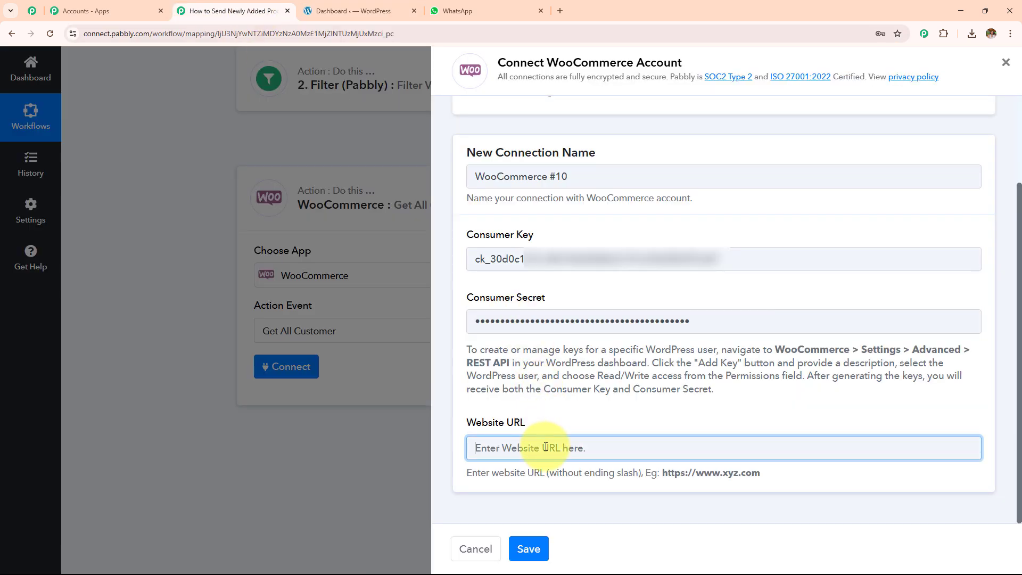
key("ctrl+v")
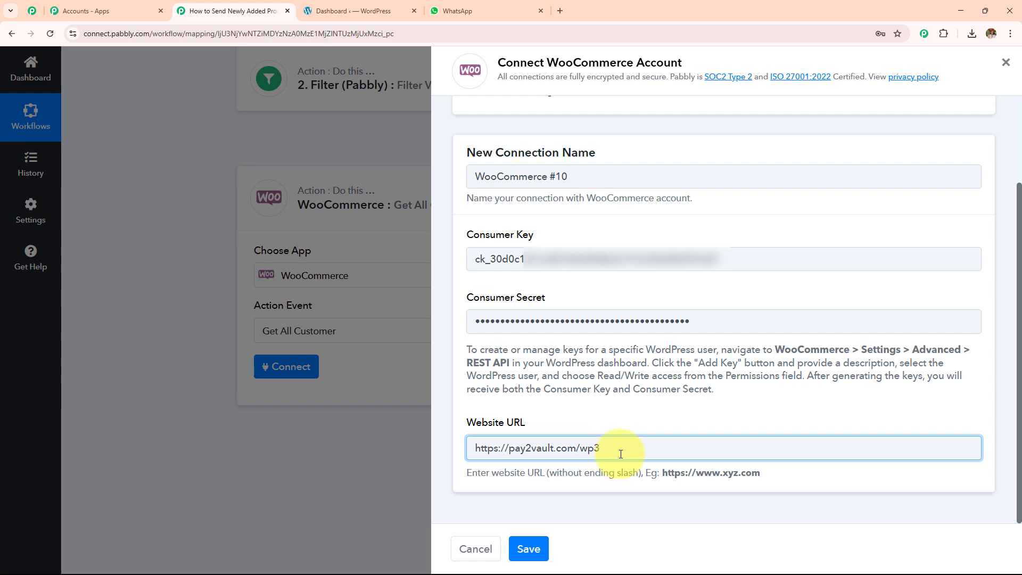
left_click(528, 549)
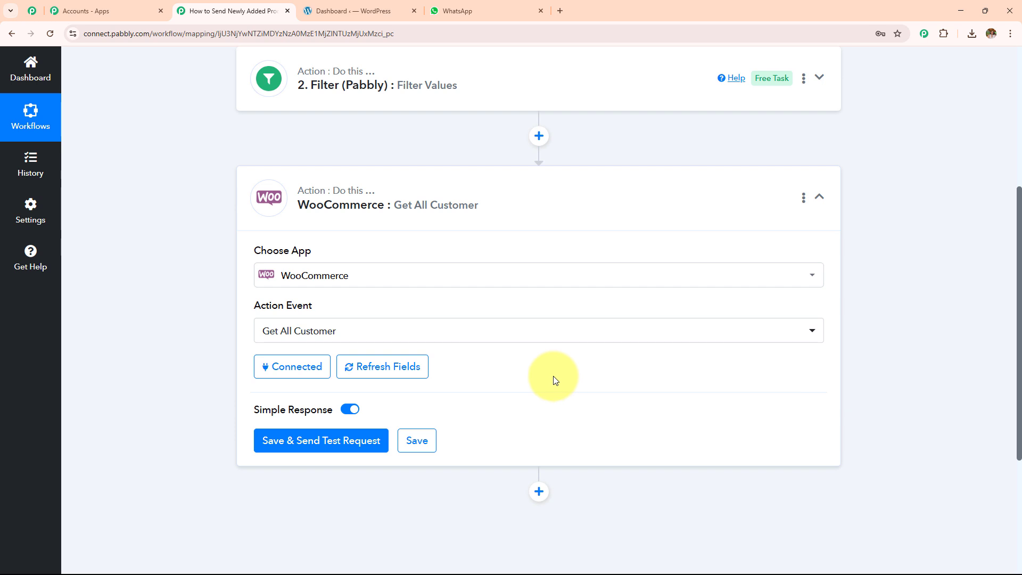
Step: Test Get All Customer and review the returned customer records
left_click(359, 434)
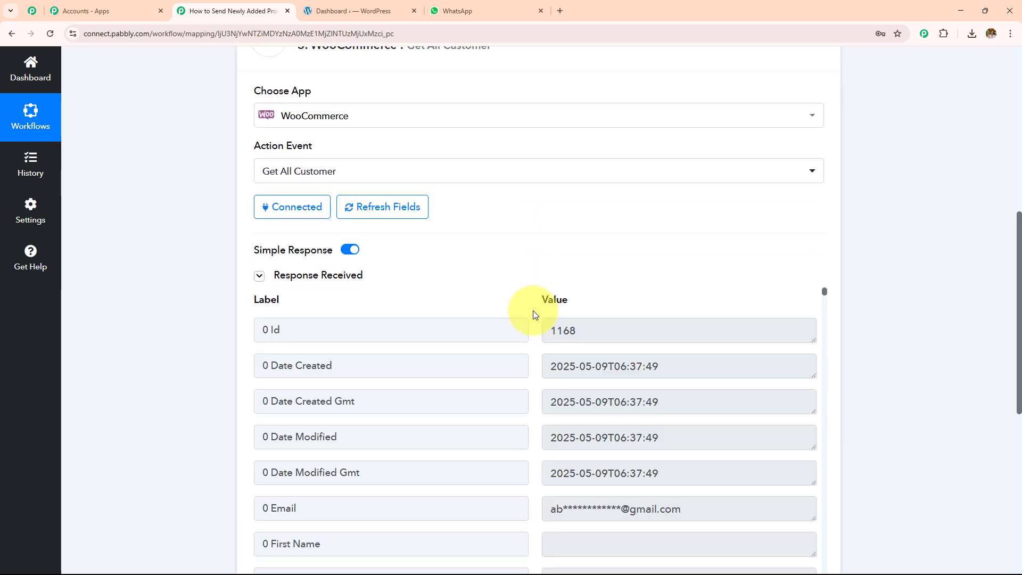
scroll(534, 330, "down", 3)
scroll(536, 356, "down", 10)
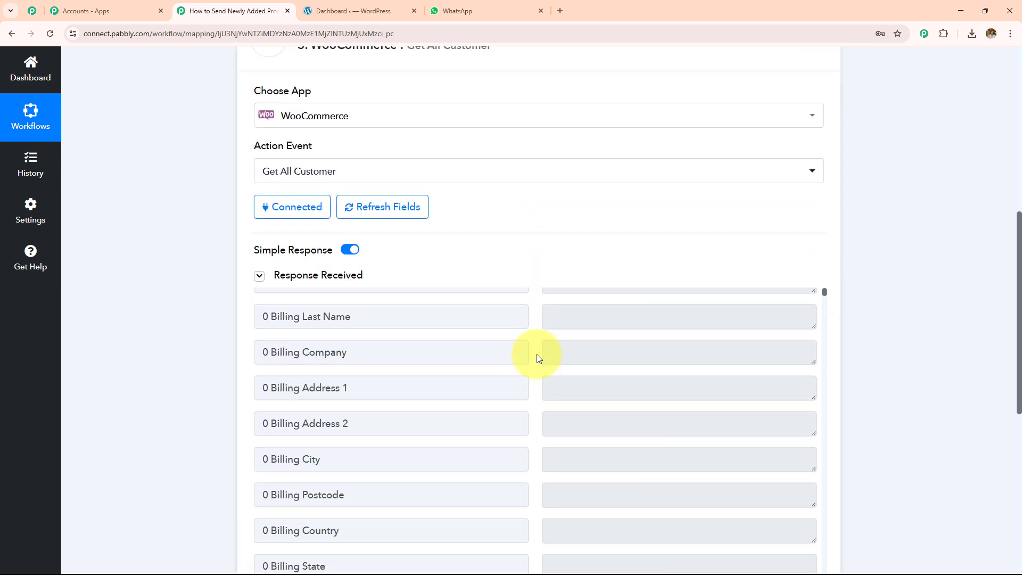
scroll(603, 199, "down", 1)
scroll(561, 290, "down", 15)
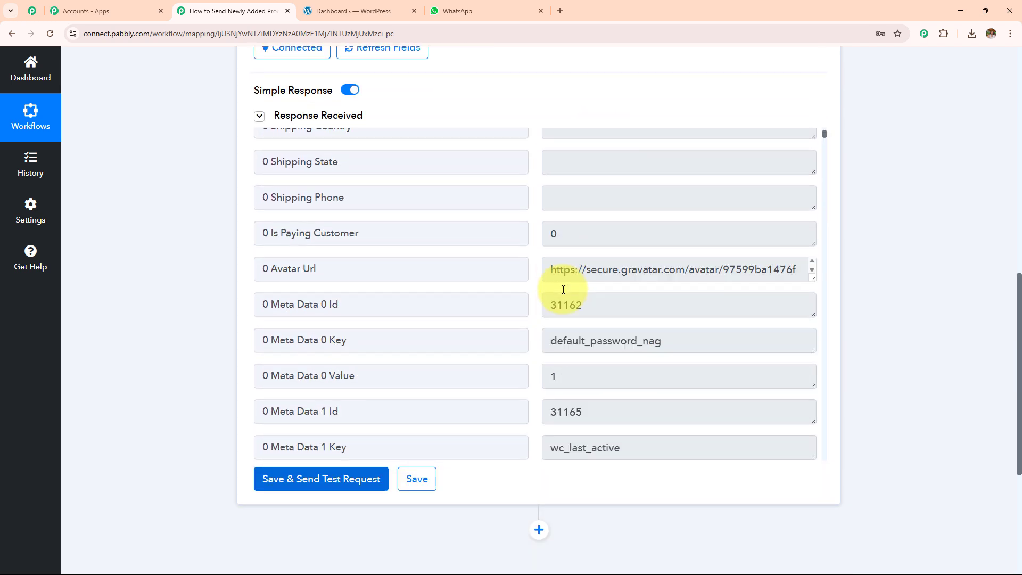
scroll(561, 294, "down", 12)
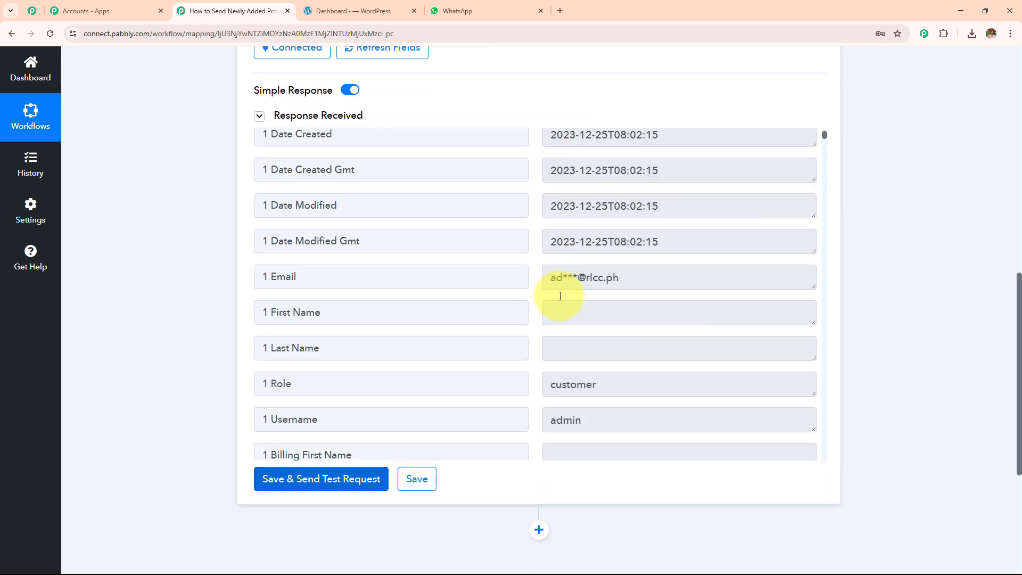
scroll(560, 296, "down", 15)
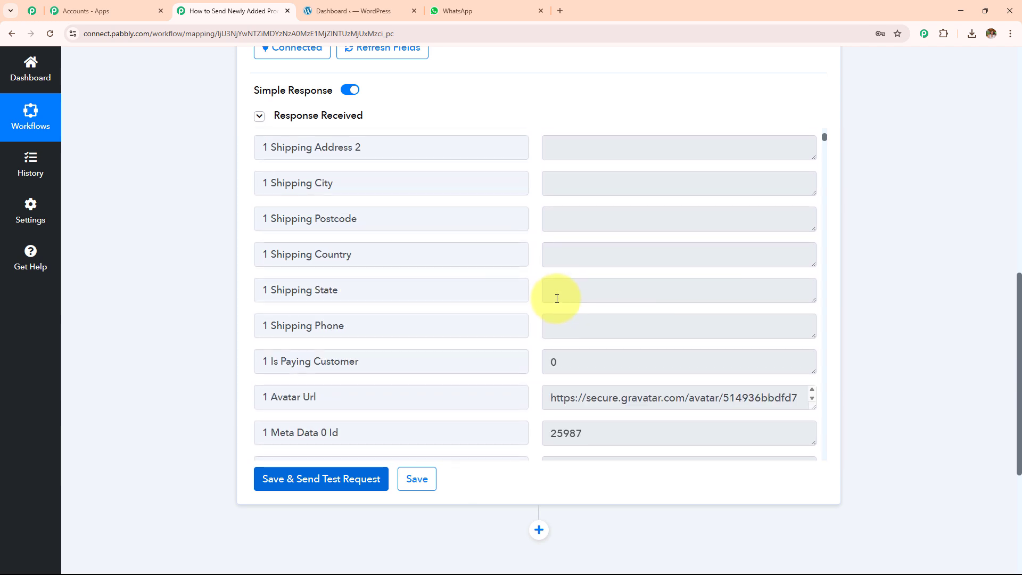
scroll(555, 306, "down", 15)
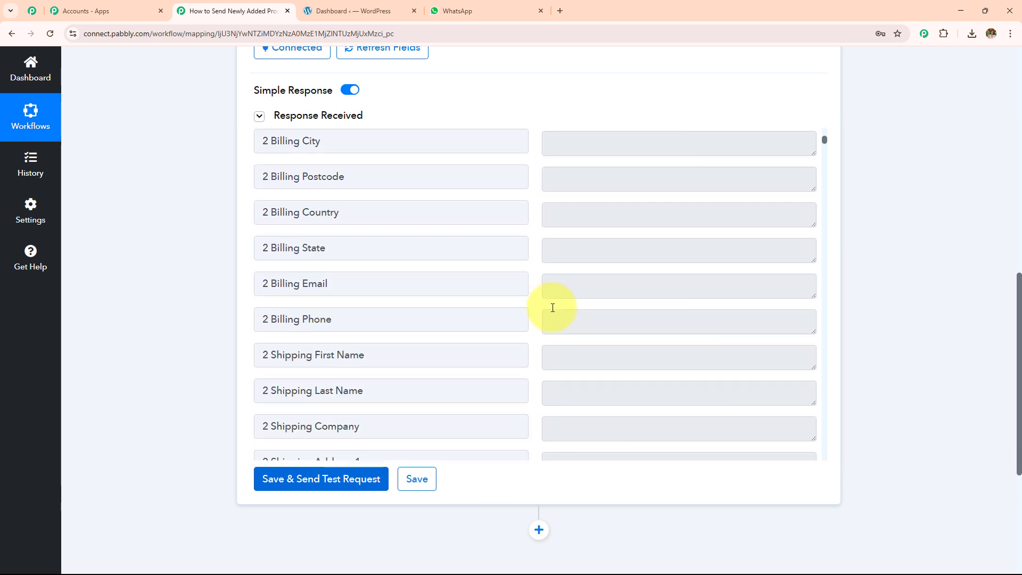
scroll(554, 306, "down", 12)
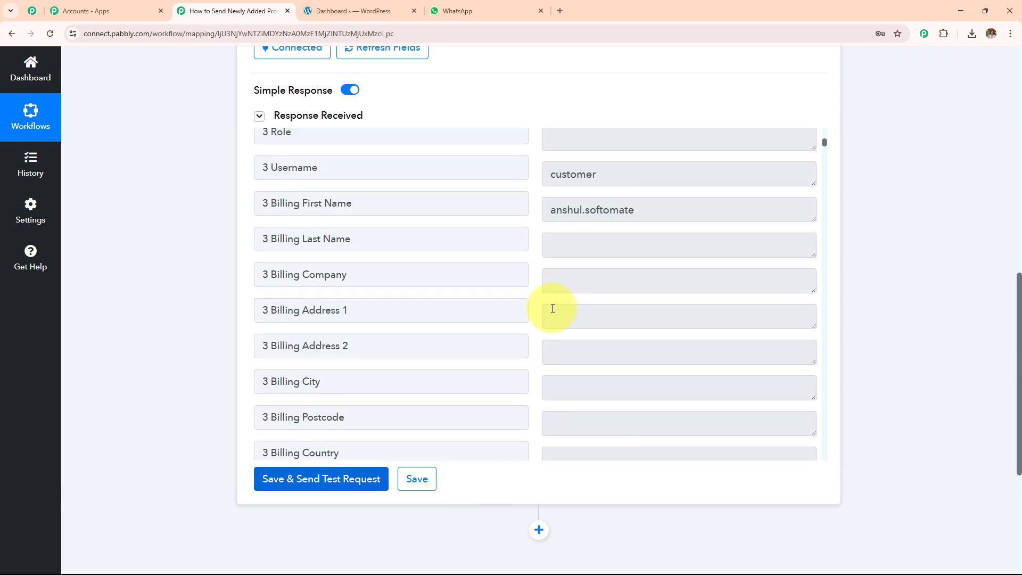
scroll(721, 311, "up", 15)
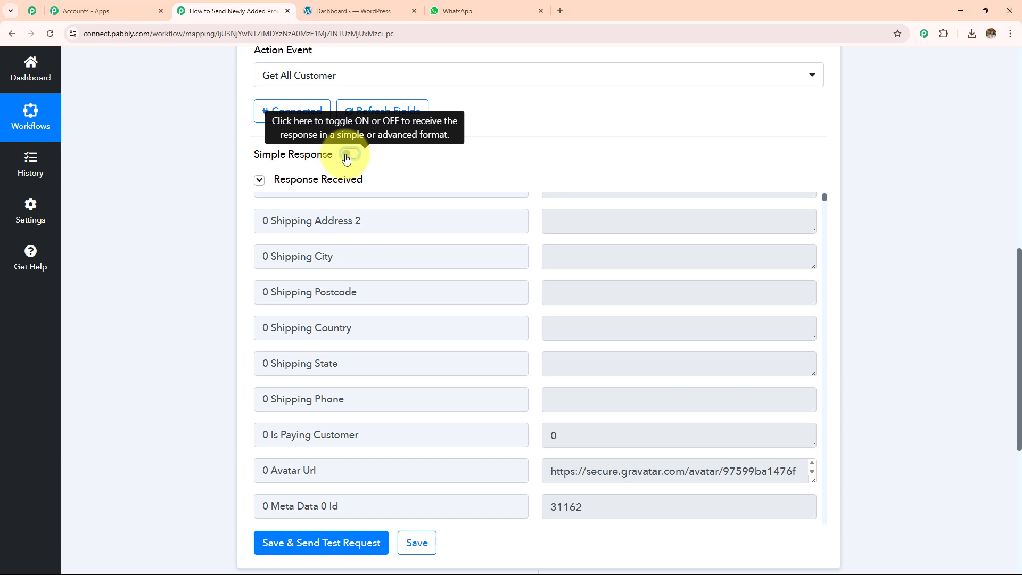
scroll(559, 130, "down", 4)
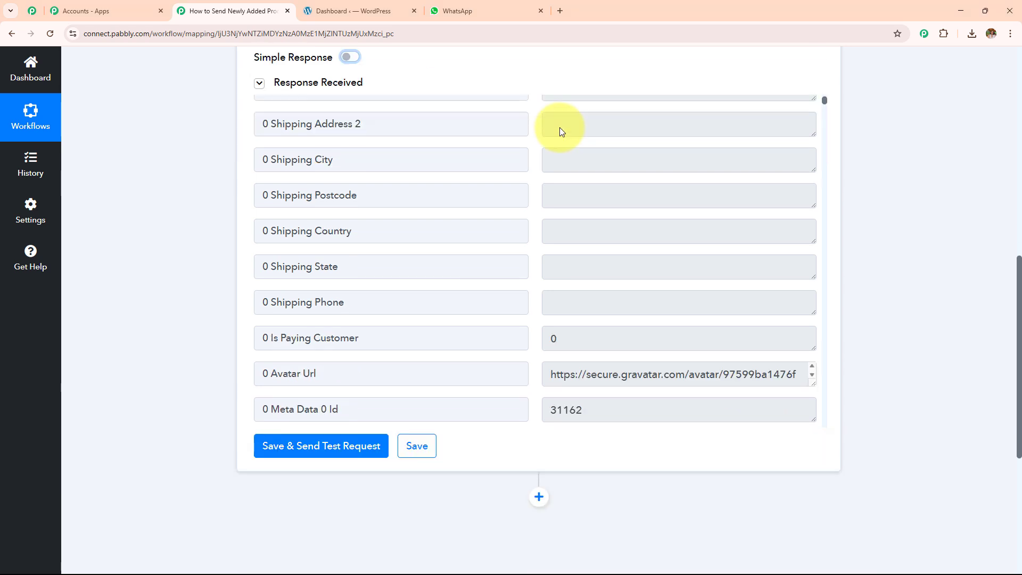
left_click(335, 334)
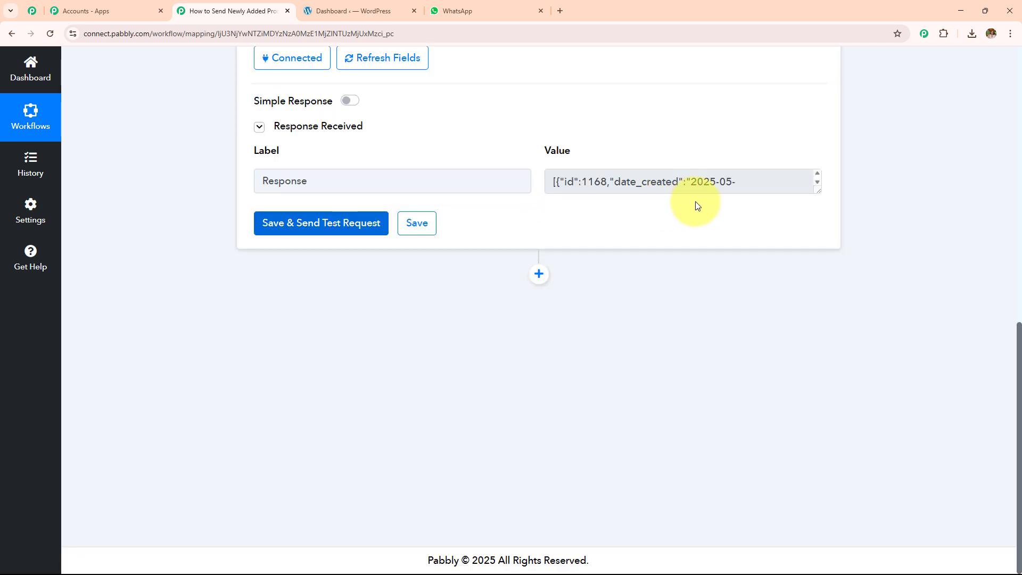
left_click_drag(813, 195, 802, 460)
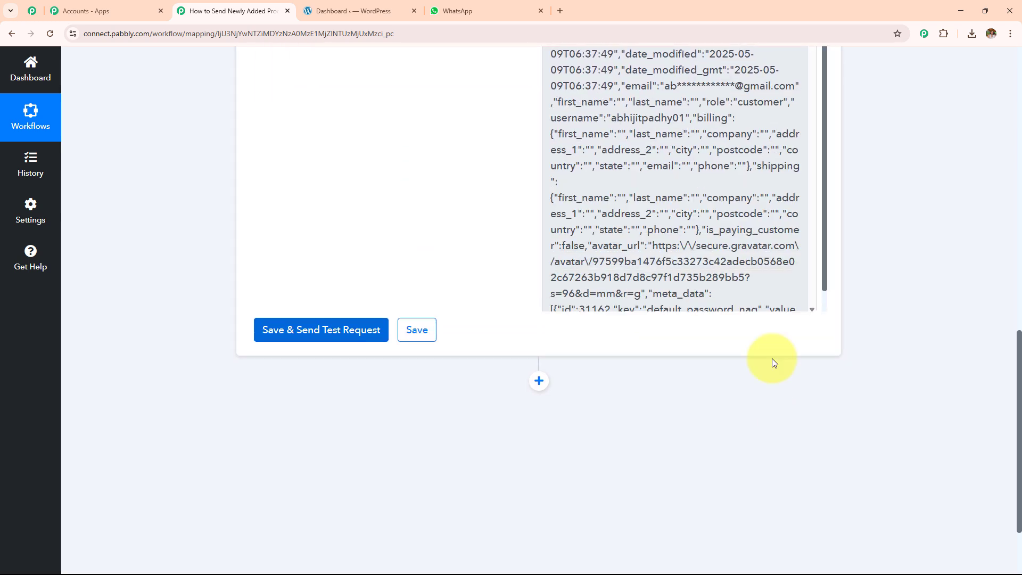
scroll(737, 239, "up", 3)
scroll(735, 238, "down", 15)
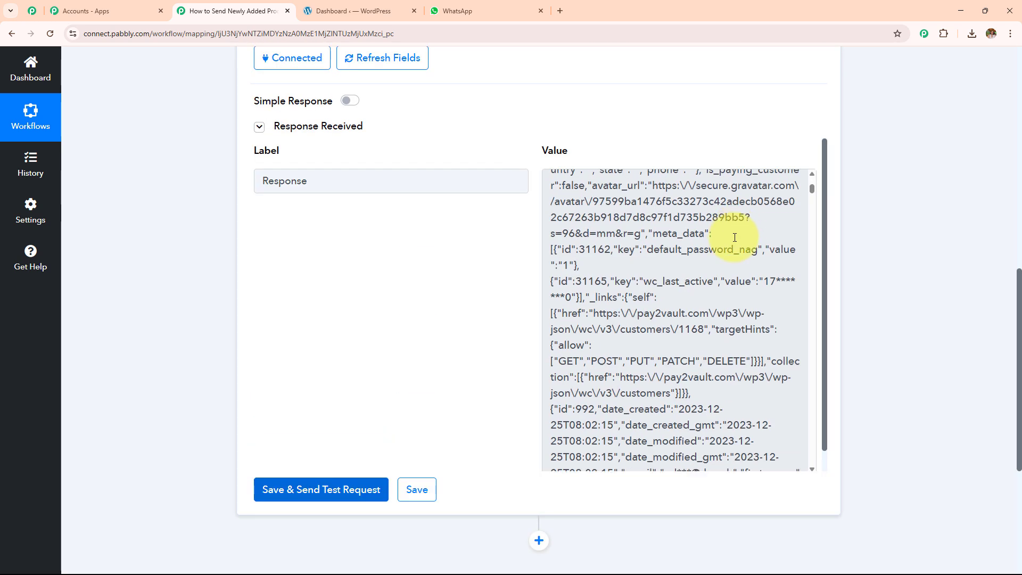
scroll(735, 237, "down", 15)
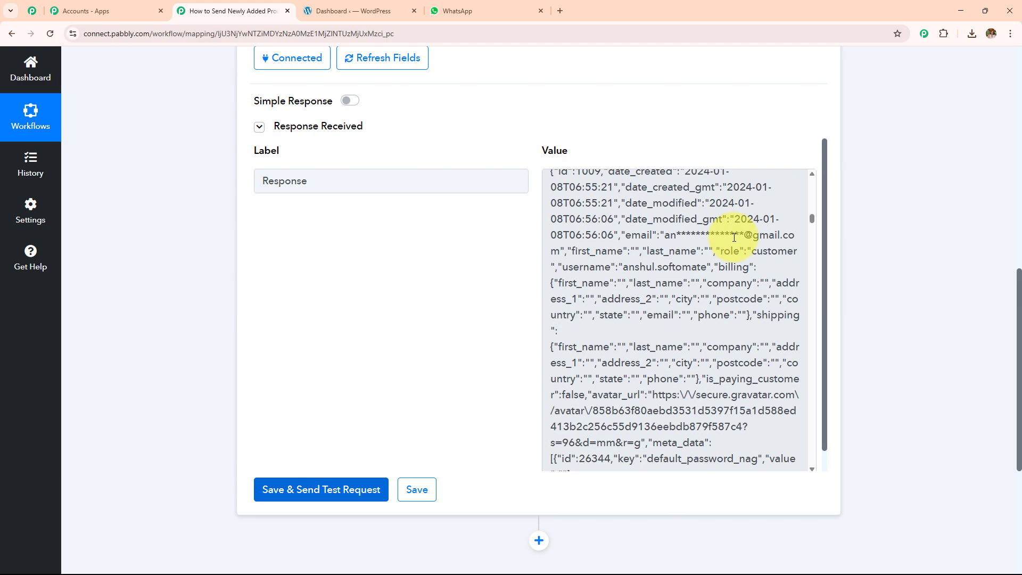
scroll(735, 237, "down", 12)
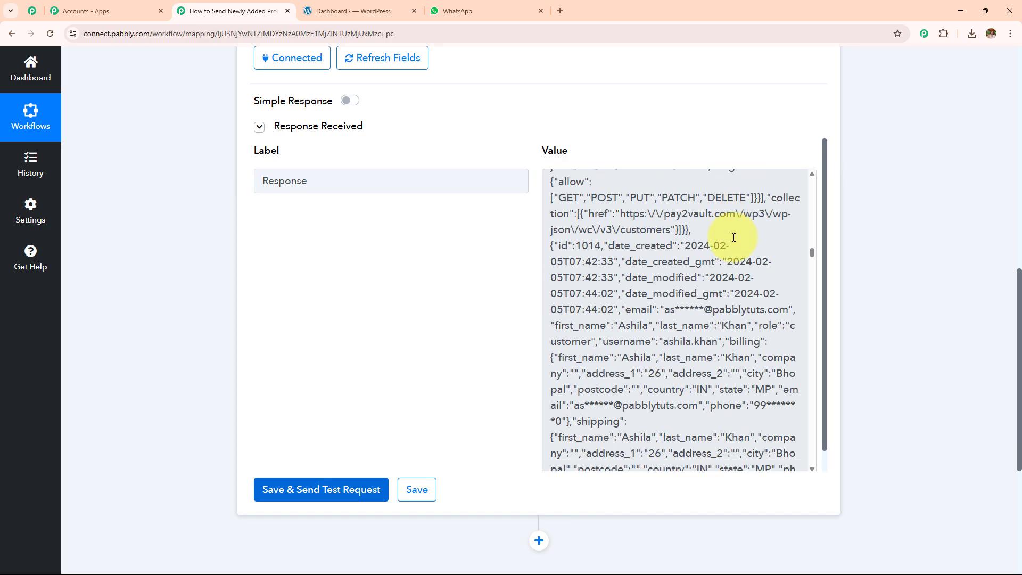
scroll(734, 237, "down", 10)
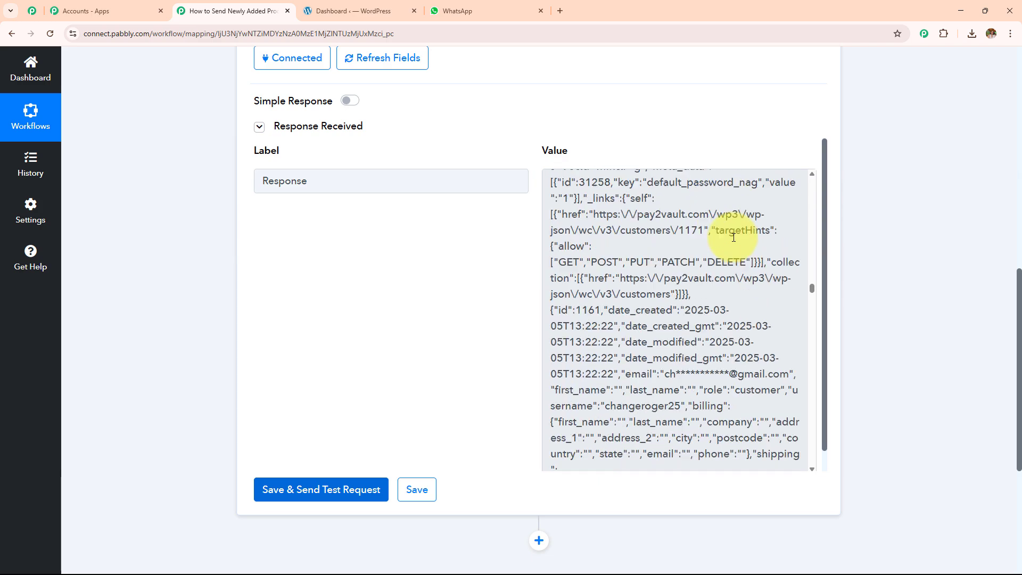
scroll(733, 237, "down", 10)
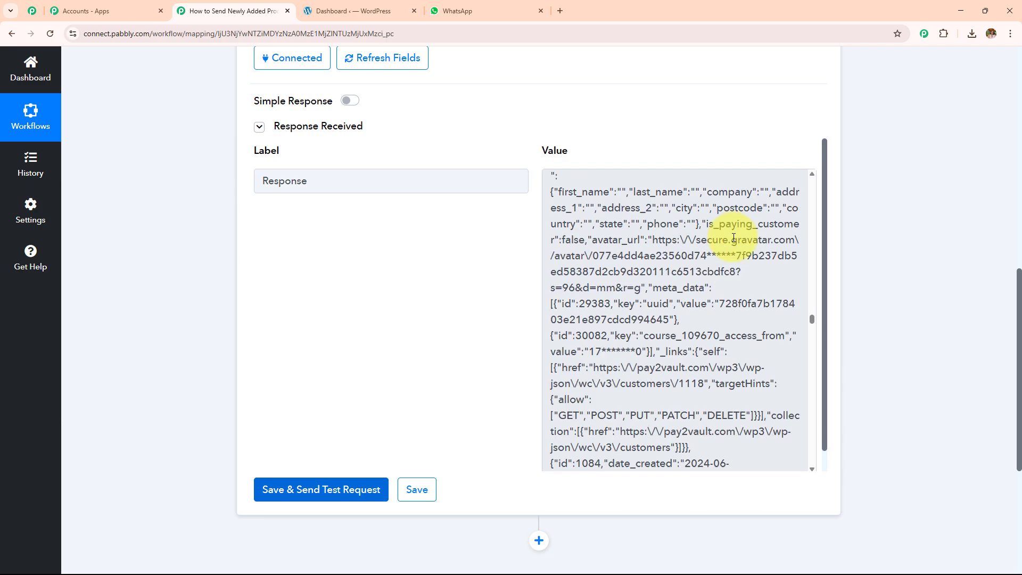
scroll(733, 237, "down", 10)
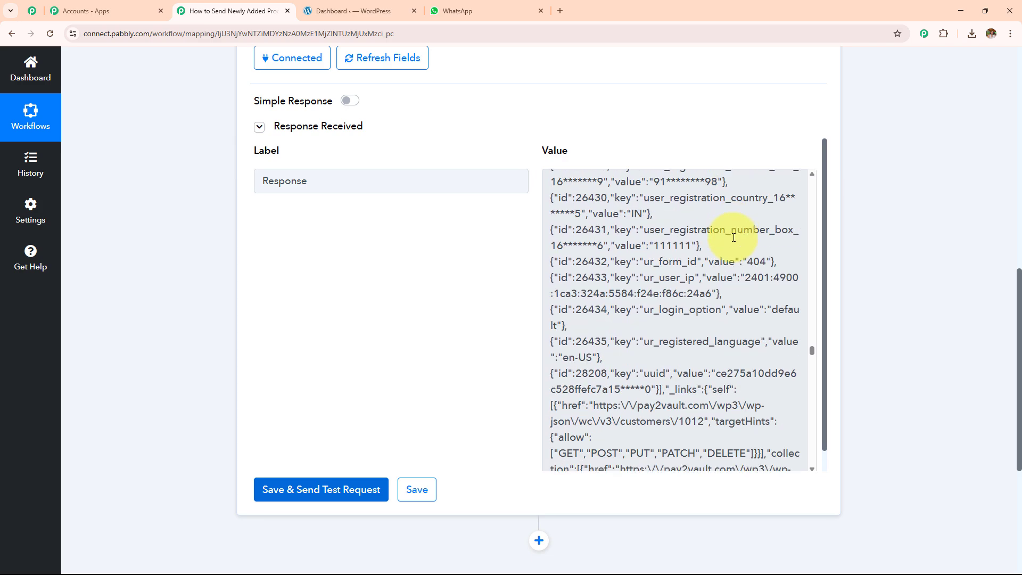
scroll(733, 237, "down", 6)
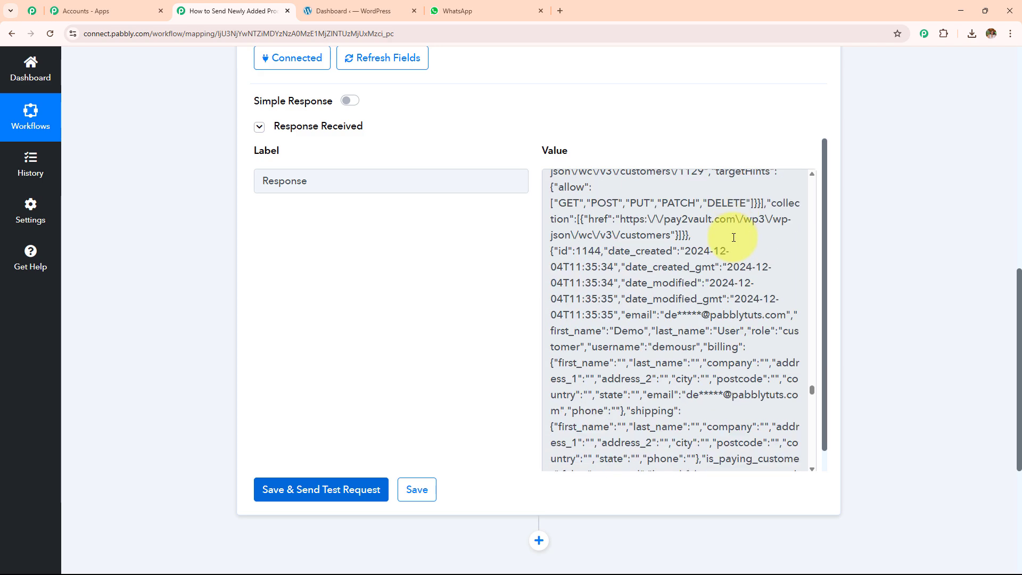
scroll(914, 196, "down", 5)
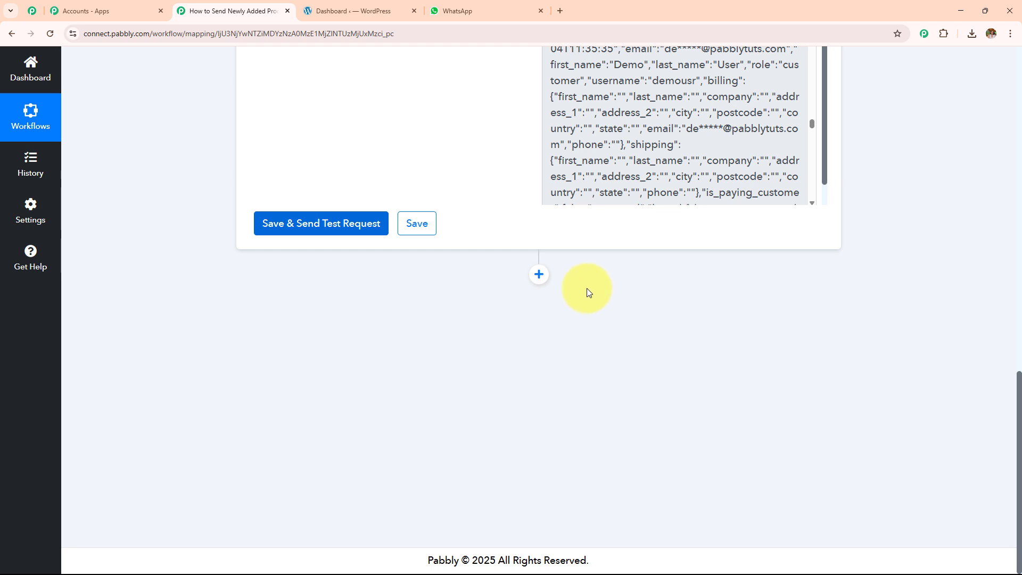
Step: Add an Iterator (Pabbly) Process Arrays step and connect it
left_click(539, 274)
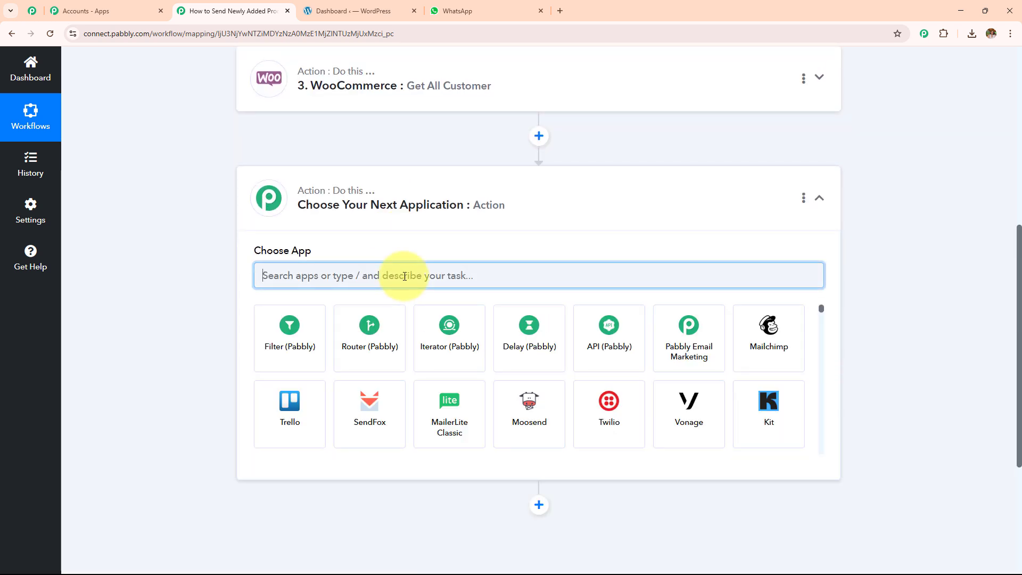
type("iter")
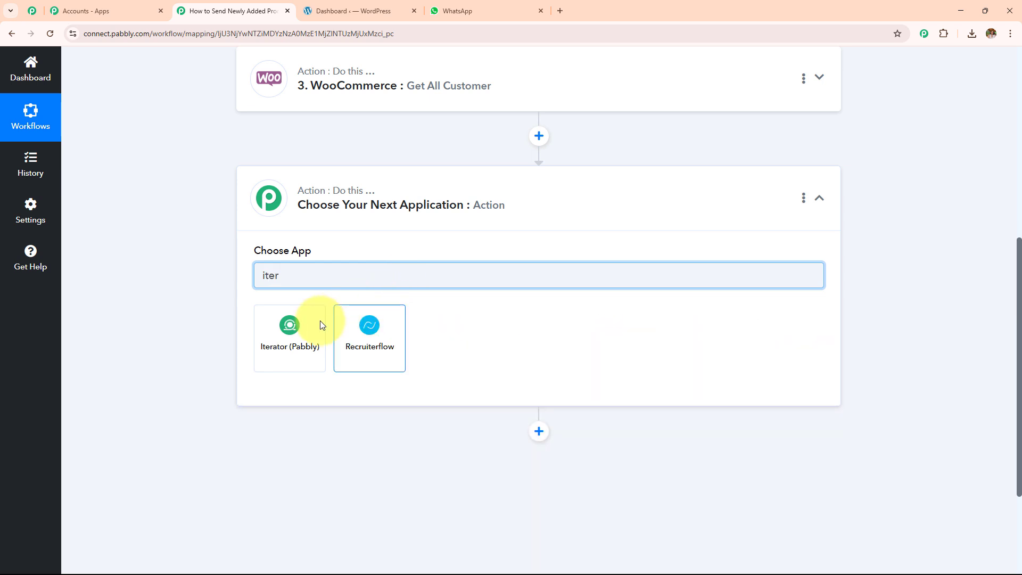
left_click(305, 332)
left_click(303, 332)
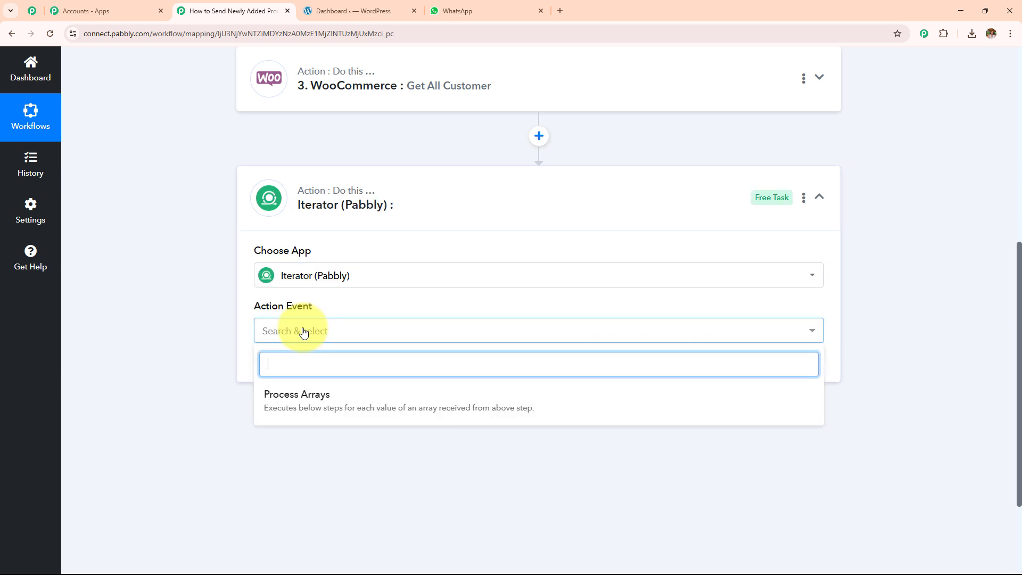
left_click(320, 397)
left_click(311, 374)
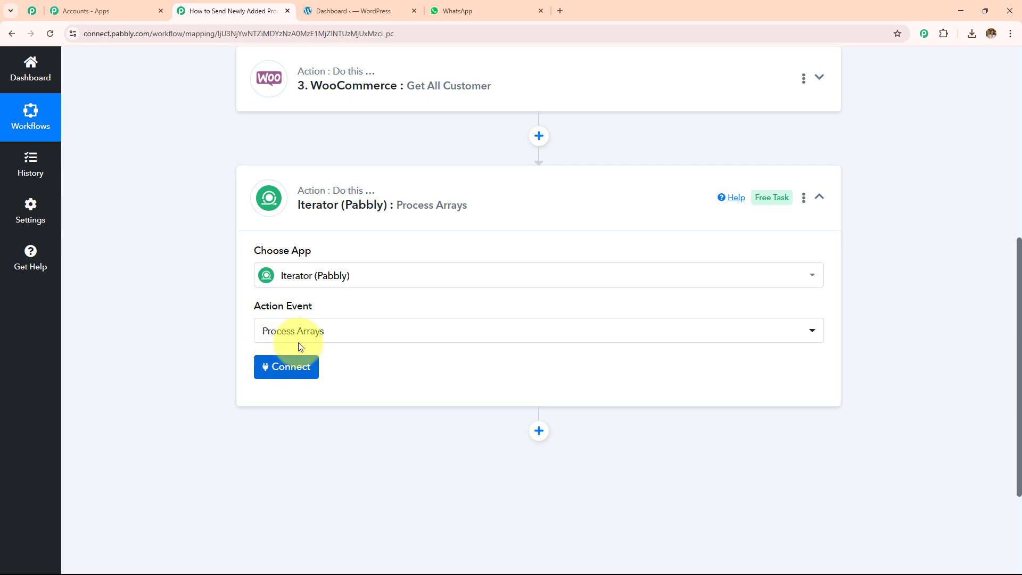
Step: Set the Iterator to process the '3. Response []' array
scroll(463, 251, "down", 4)
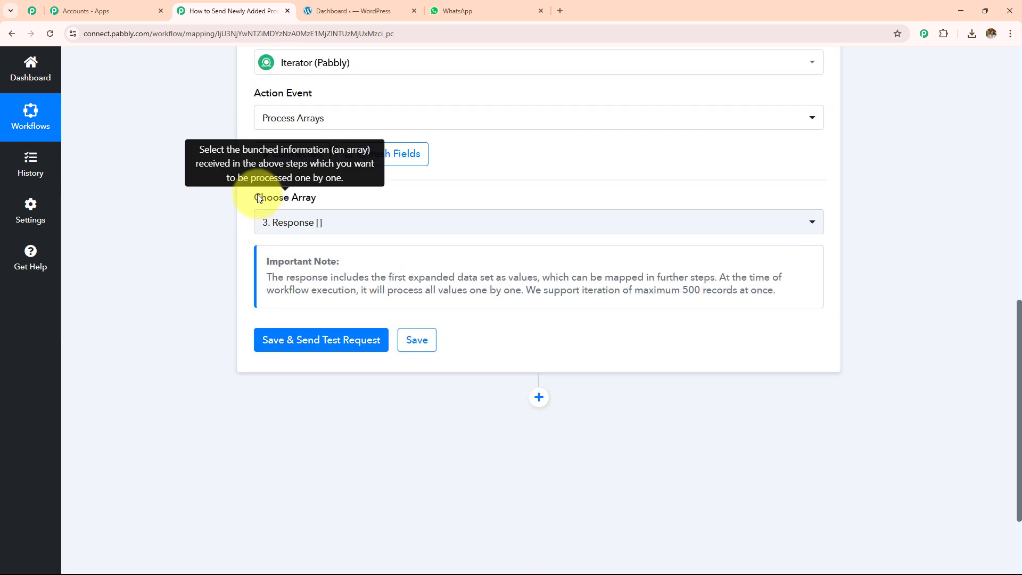
left_click(329, 224)
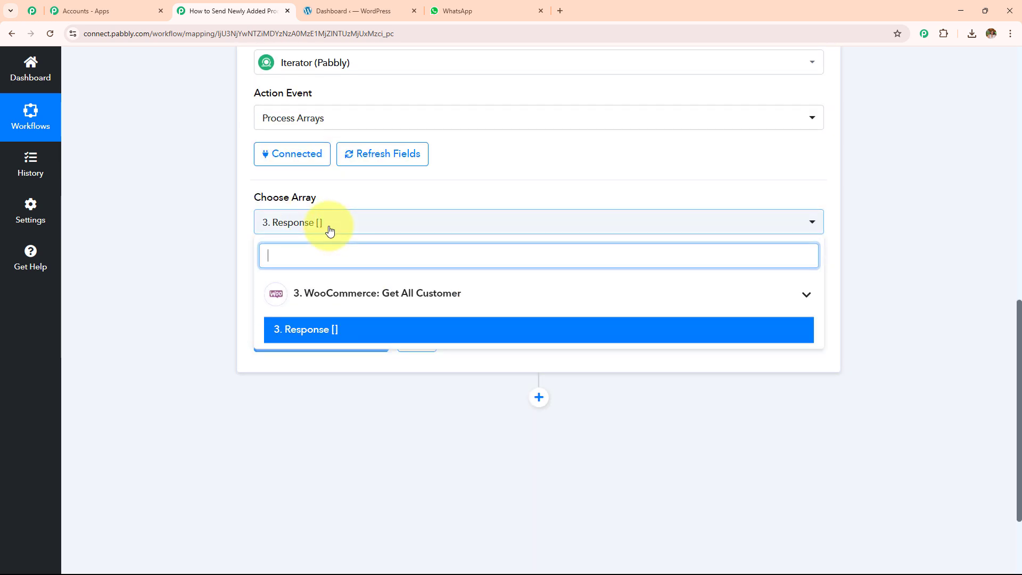
left_click(339, 308)
left_click(339, 308)
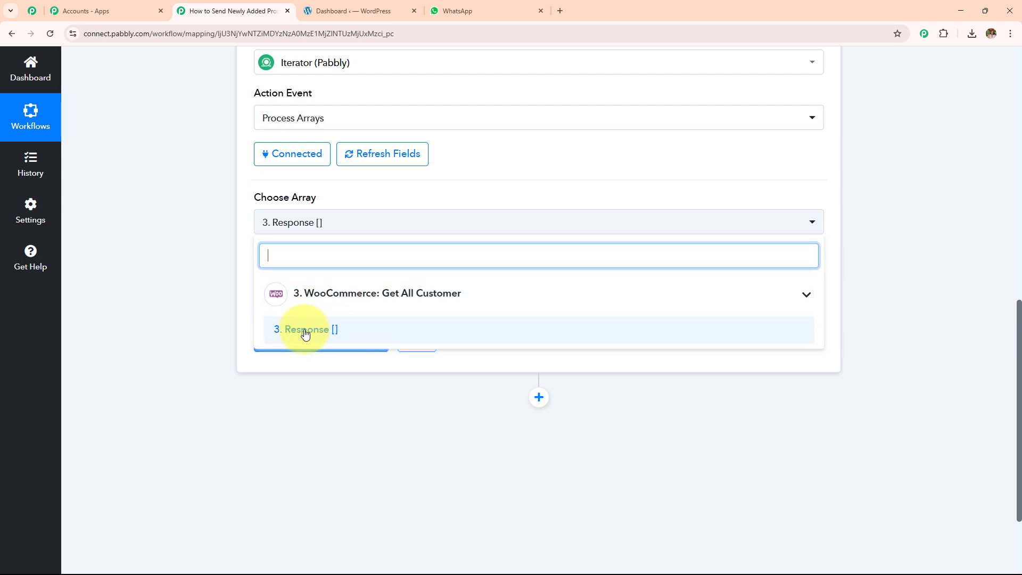
left_click(319, 330)
scroll(430, 238, "up", 7)
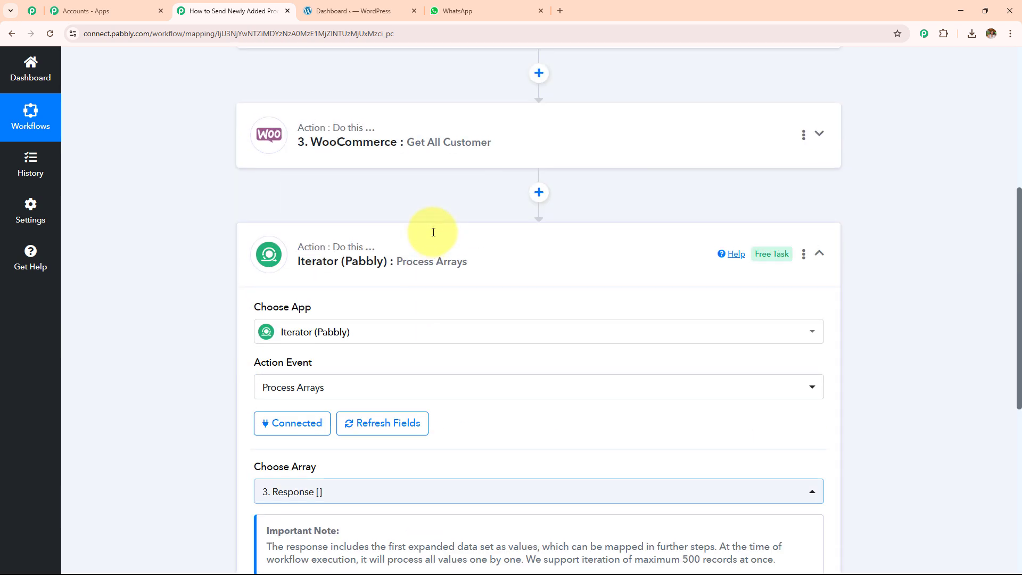
scroll(554, 242, "down", 4)
scroll(411, 238, "down", 5)
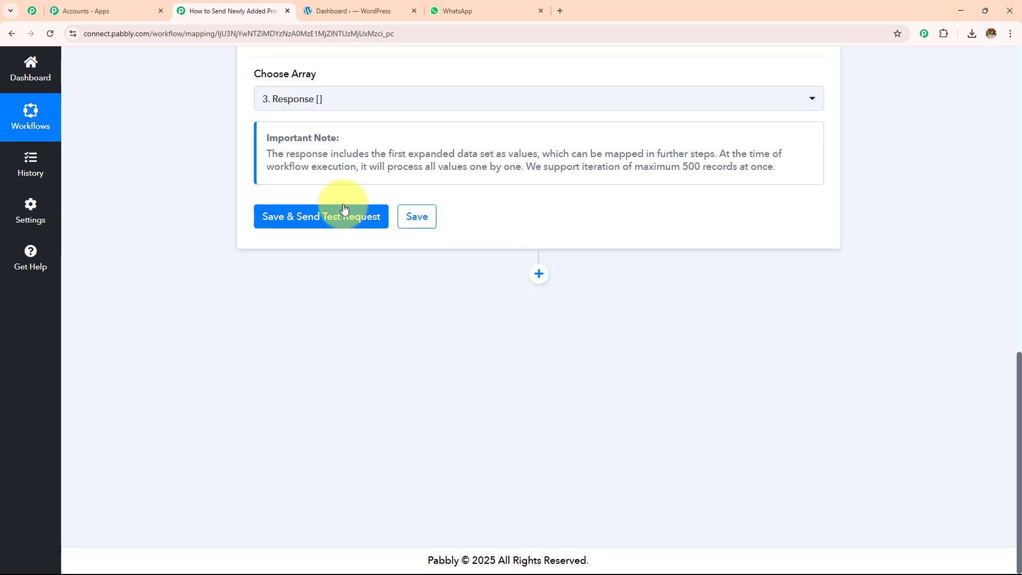
Step: Save and test the Iterator step, then review the successful response
left_click(338, 219)
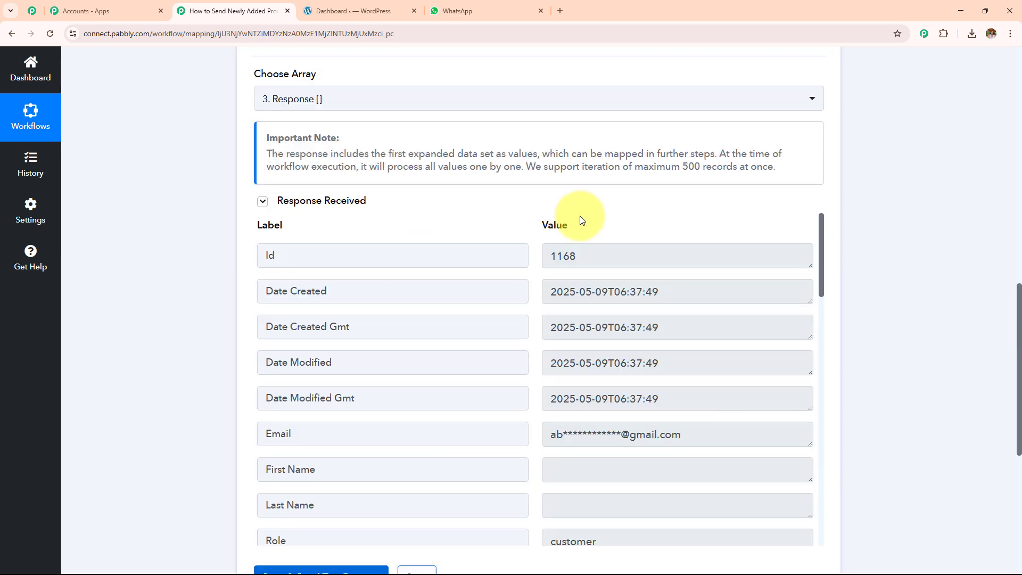
scroll(647, 332, "down", 4)
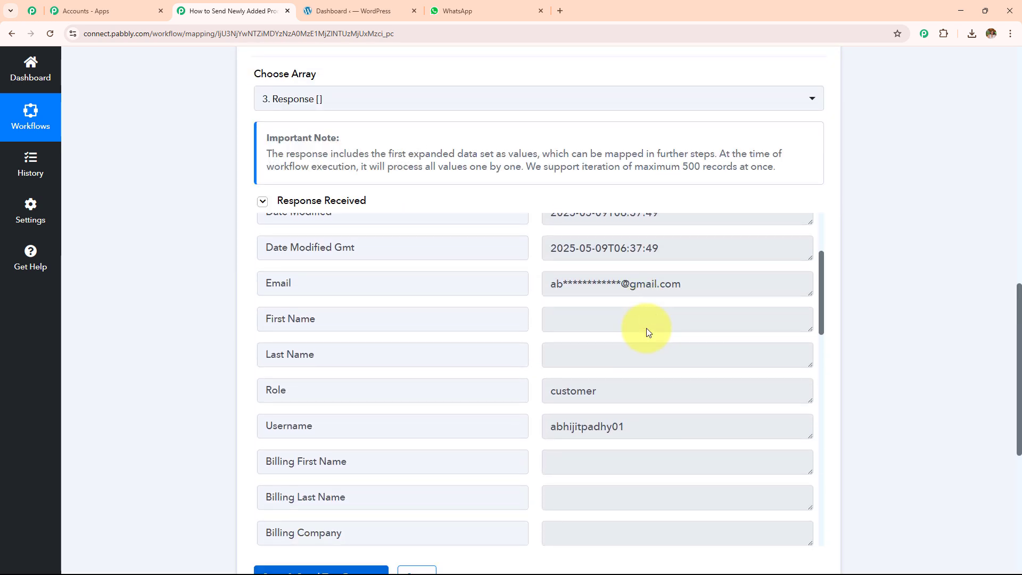
scroll(646, 328, "up", 1)
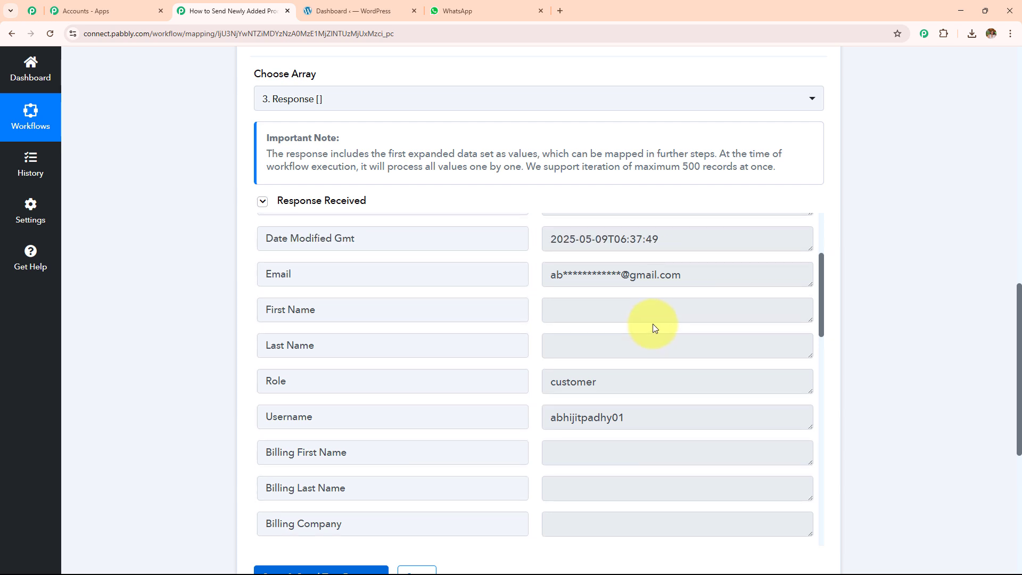
scroll(654, 327, "down", 2)
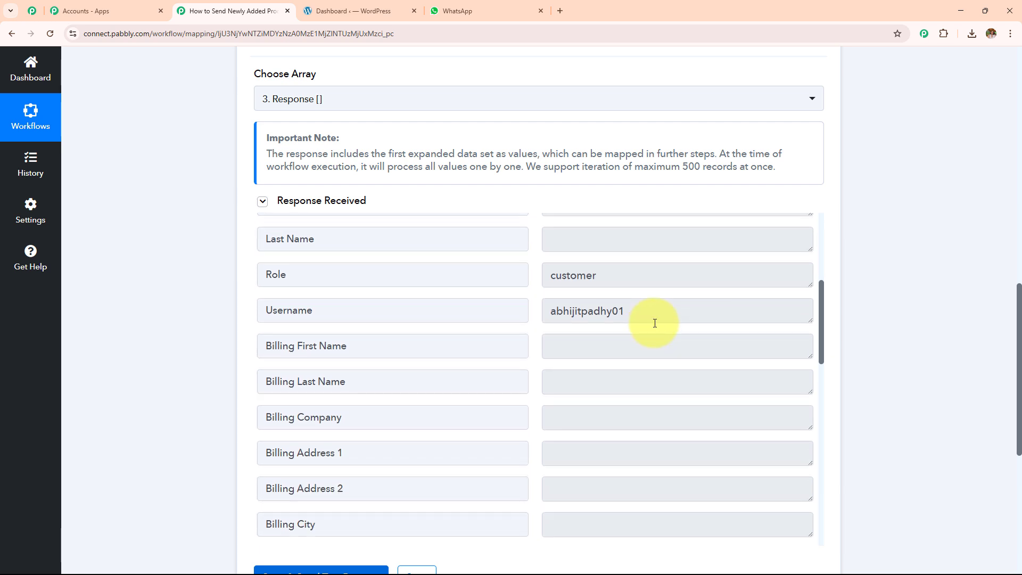
scroll(655, 319, "down", 12)
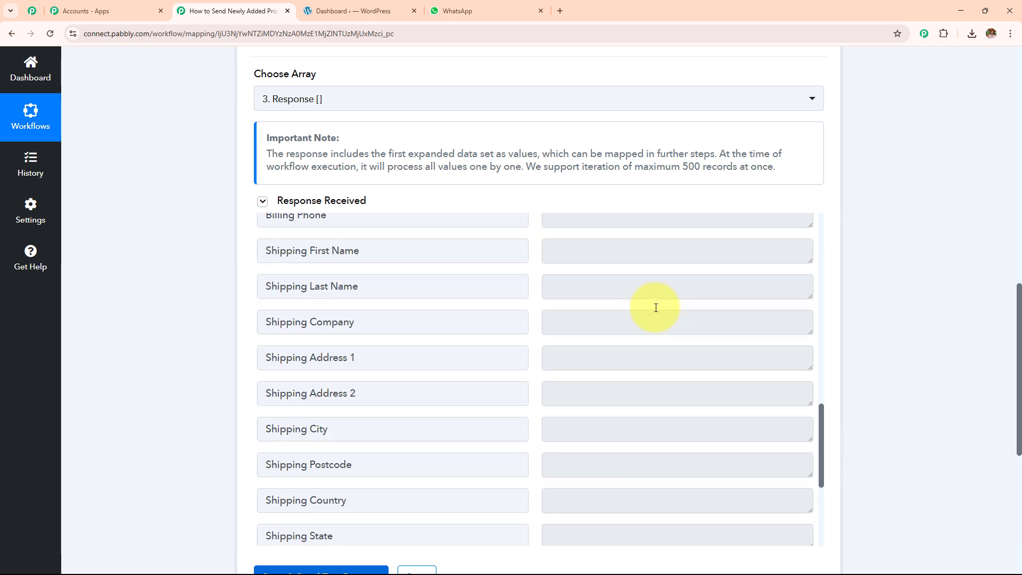
scroll(656, 308, "up", 15)
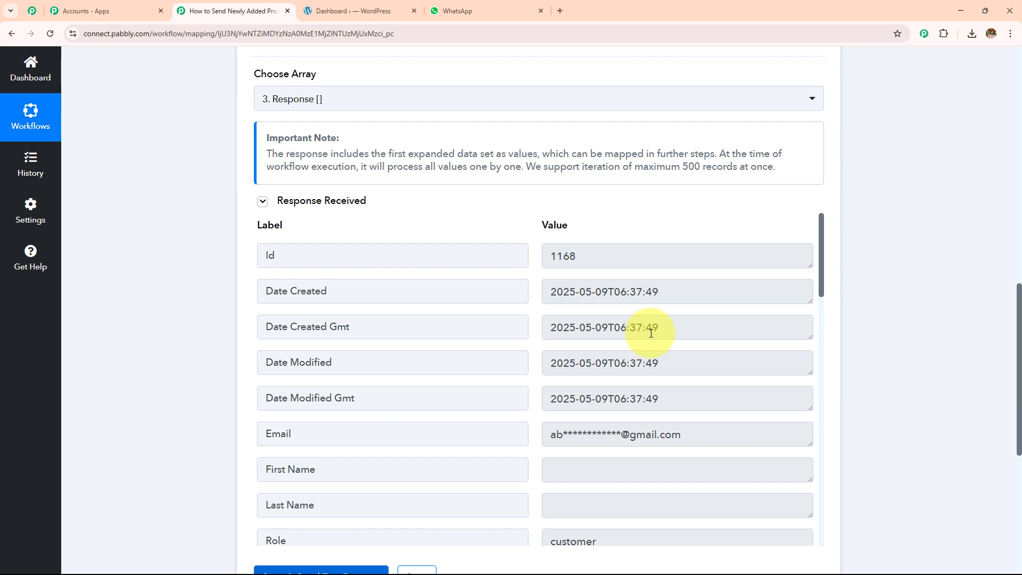
scroll(651, 333, "down", 7)
Step: Add a Pabbly Chatflow step with the Send Template Message (Legacy) event and begin connecting it
left_click(539, 276)
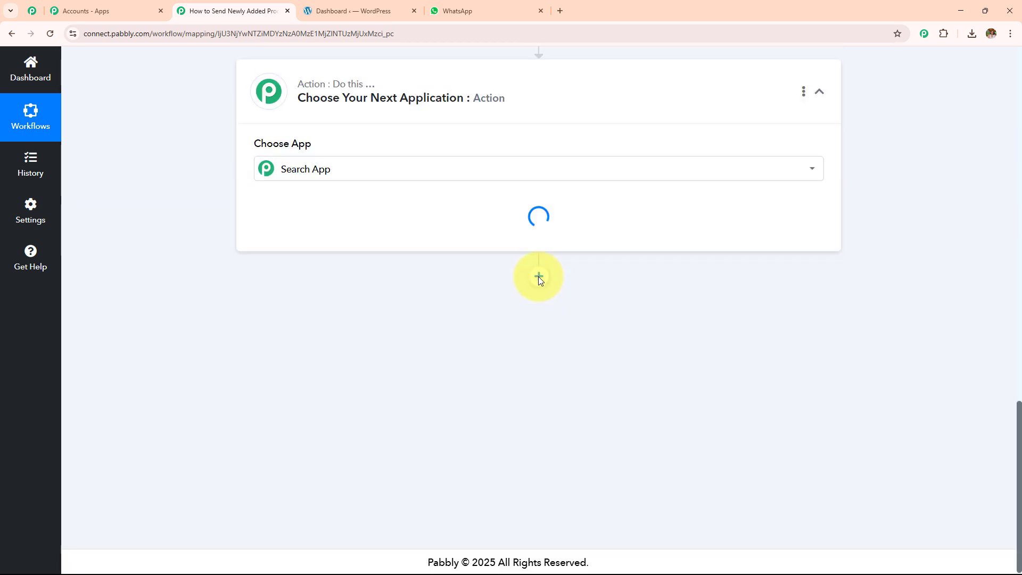
scroll(391, 235, "up", 2)
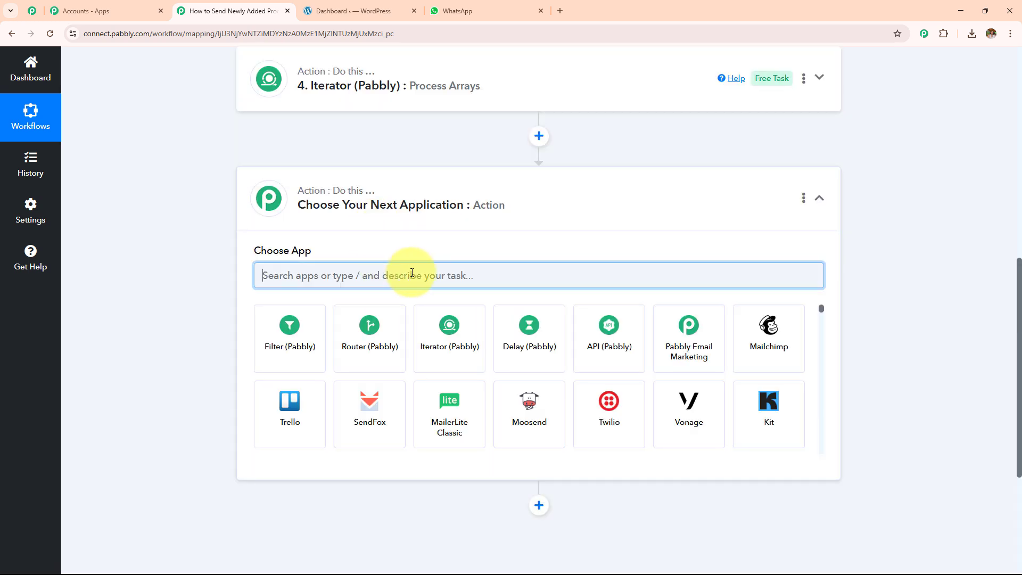
type("Pabb")
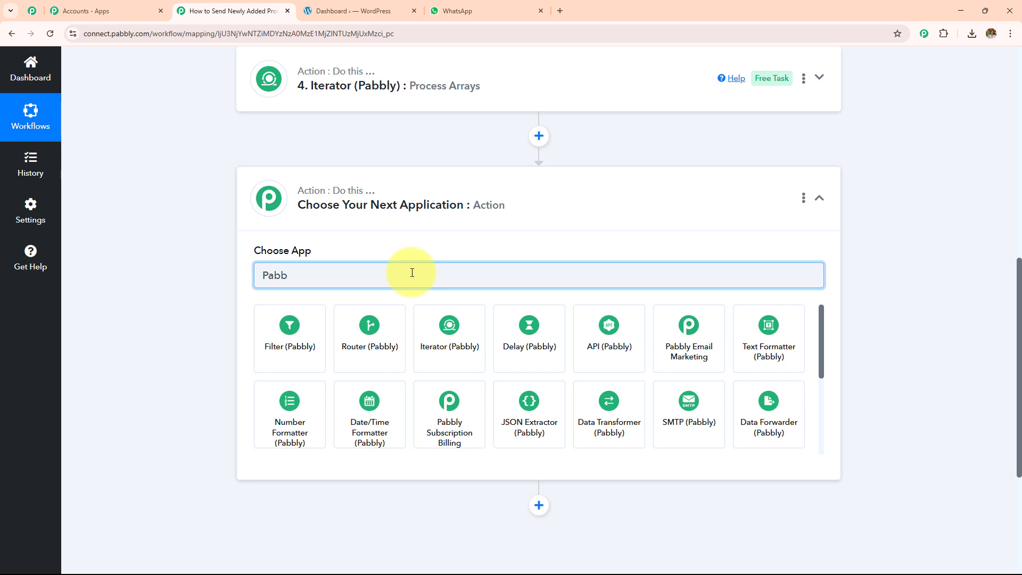
type("ly c")
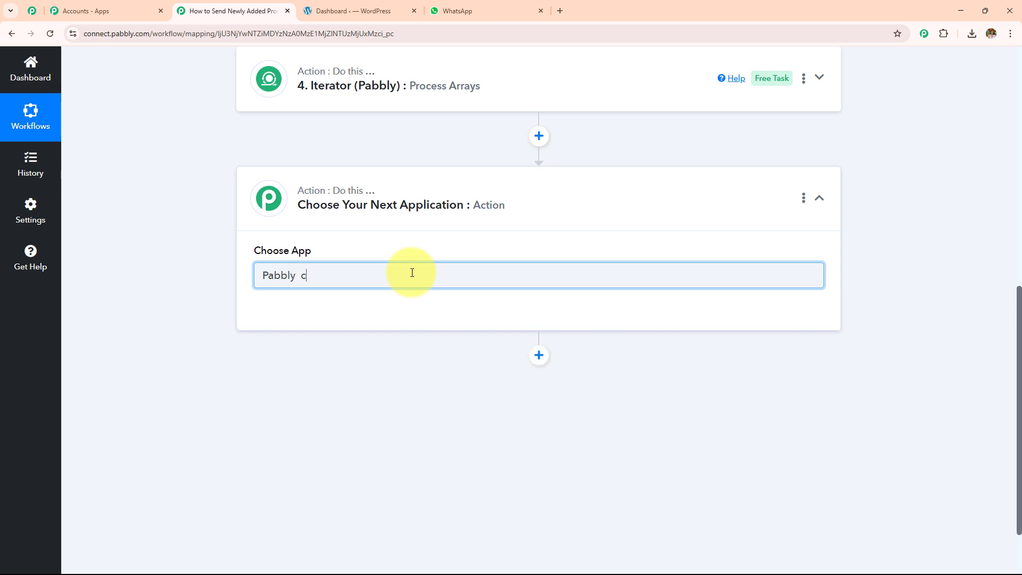
type("h")
left_click(289, 337)
left_click(292, 345)
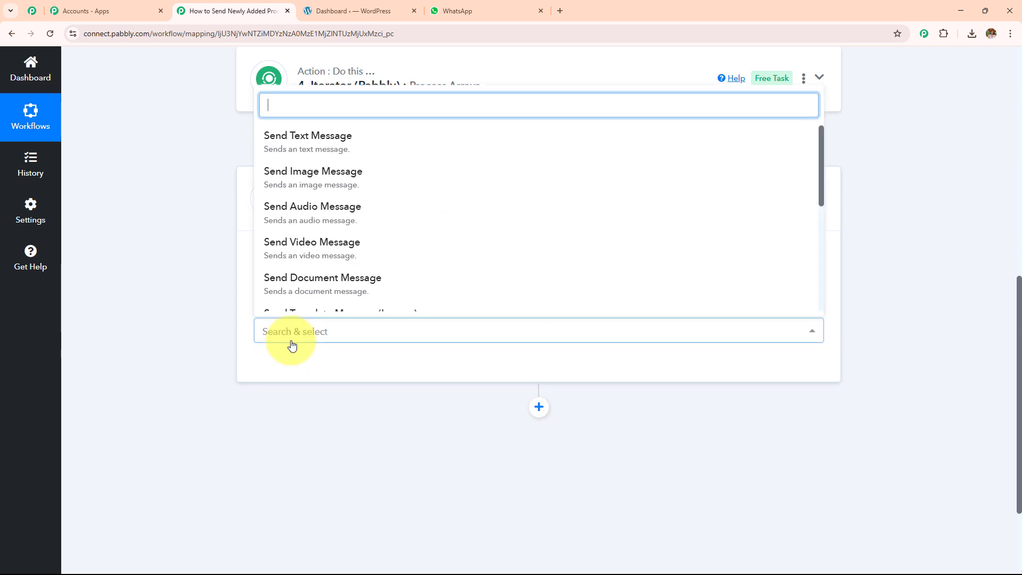
scroll(322, 245, "down", 2)
left_click(331, 219)
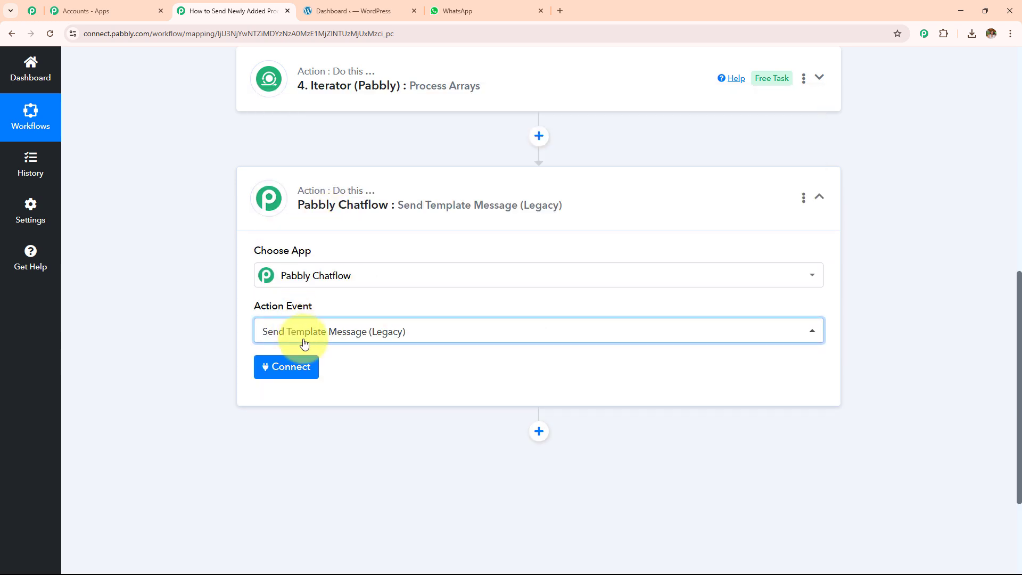
left_click(304, 379)
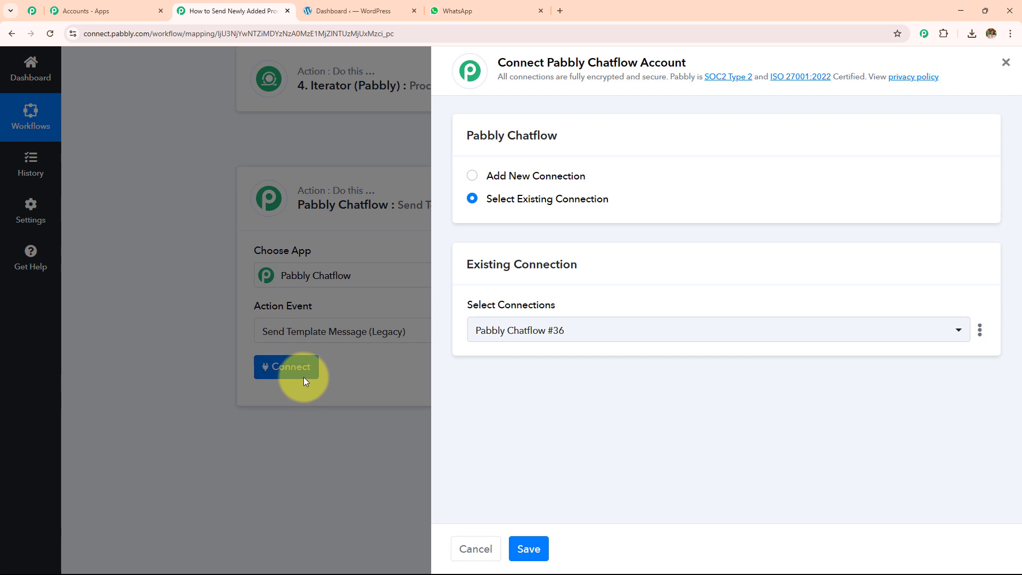
Step: Choose Add New Connection, read the token help, and open the Pabbly account page for the token
left_click(471, 176)
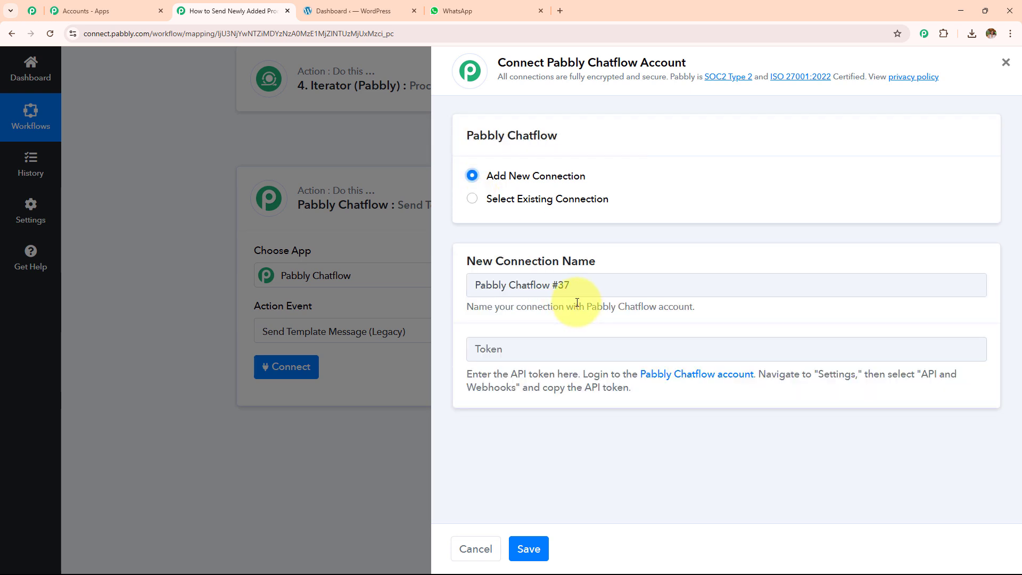
left_click_drag(467, 374, 798, 426)
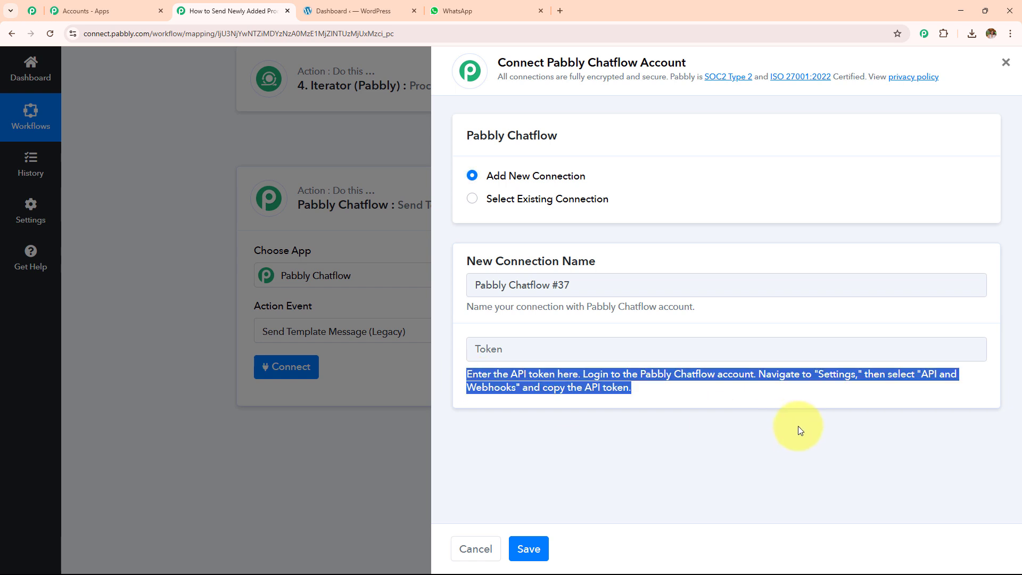
left_click(779, 407)
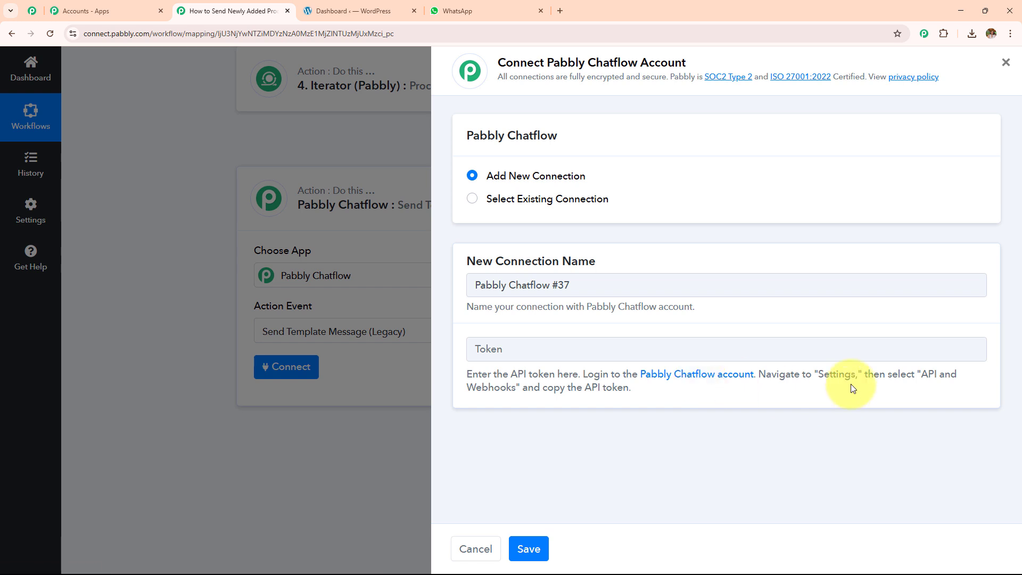
left_click(711, 377)
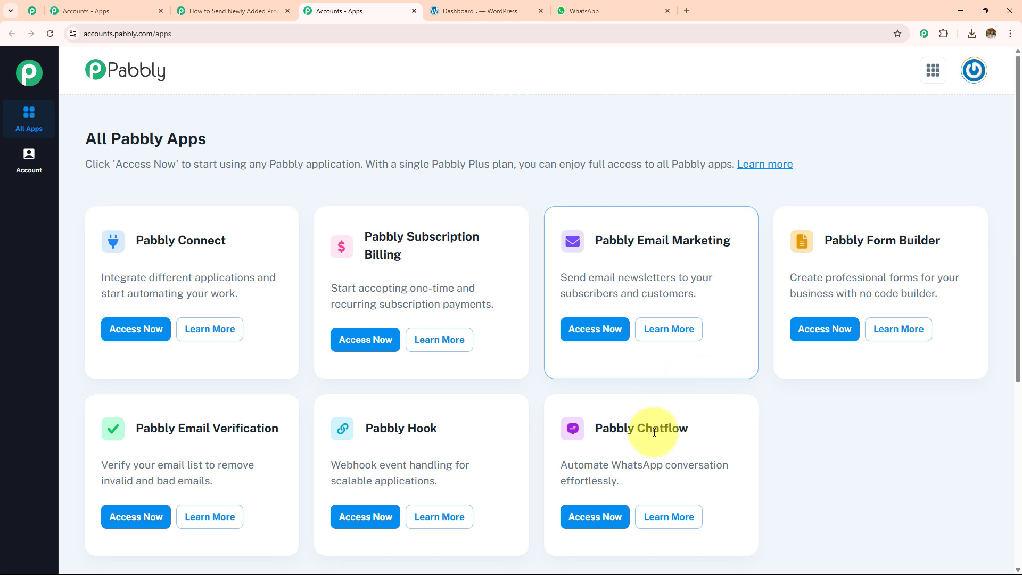
Step: Copy the API token from Chatflow's API & Webhooks page, then switch to Select Existing Connection
left_click(596, 517)
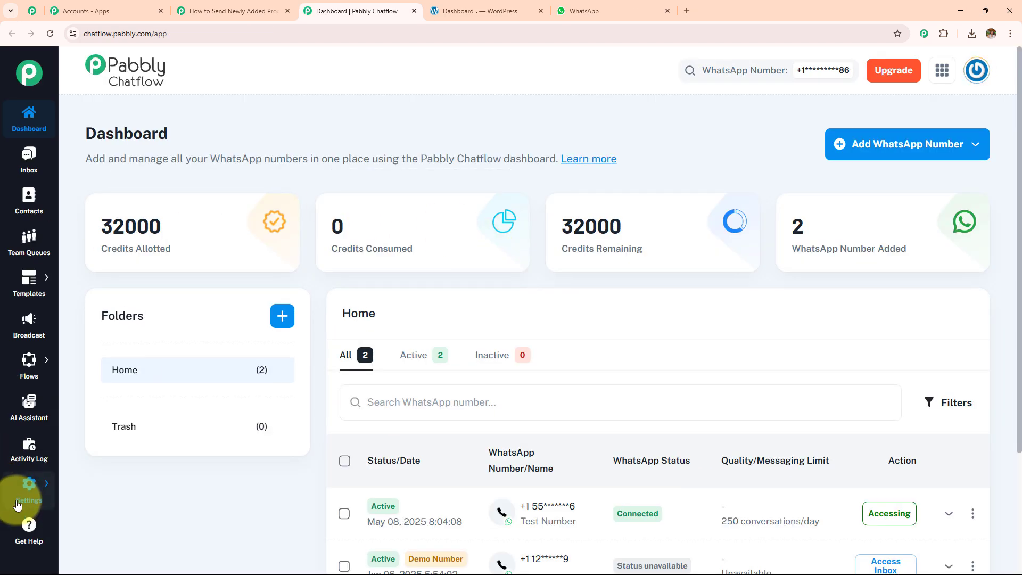
mouse_move(27, 493)
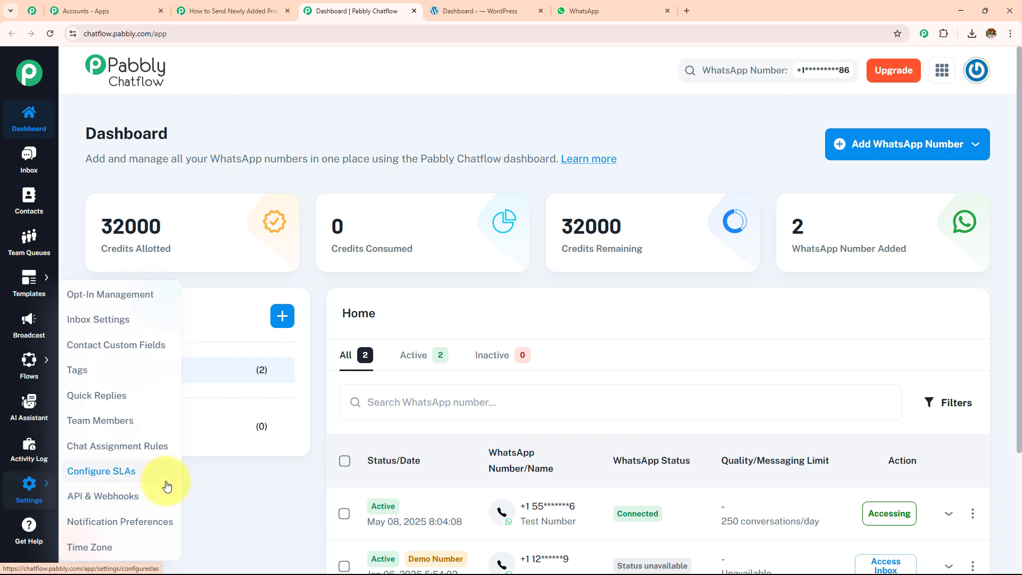
left_click(150, 498)
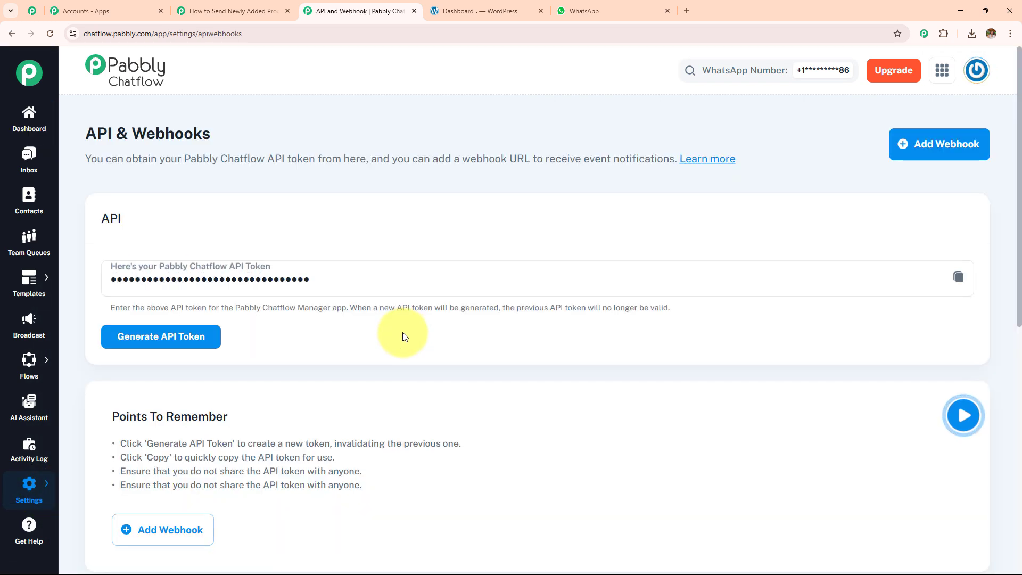
left_click(968, 275)
left_click(269, 11)
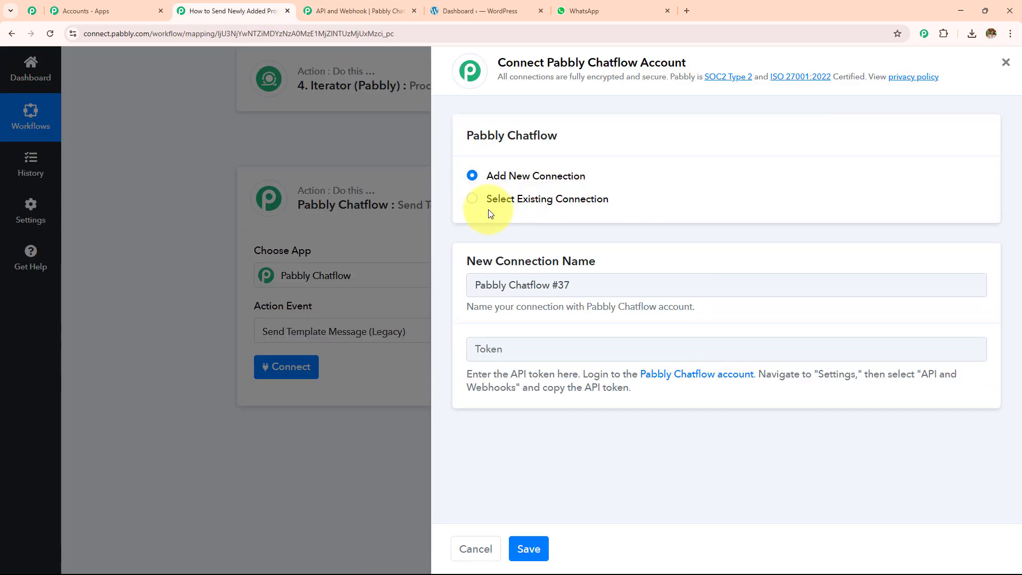
left_click(472, 199)
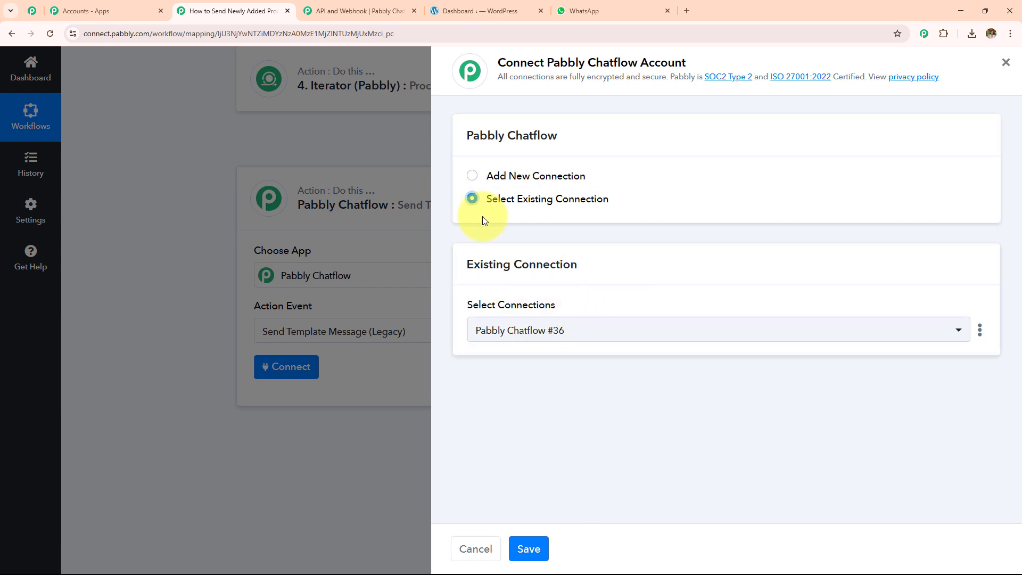
Step: Save the Pabbly Chatflow connection for the Send Template Message step
left_click(542, 538)
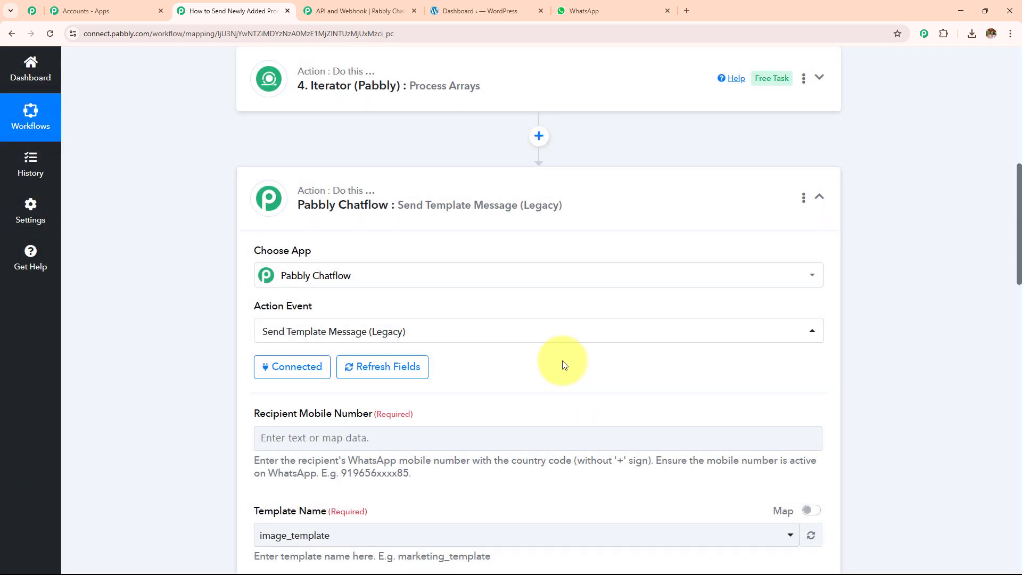
scroll(558, 308, "down", 5)
scroll(559, 312, "down", 15)
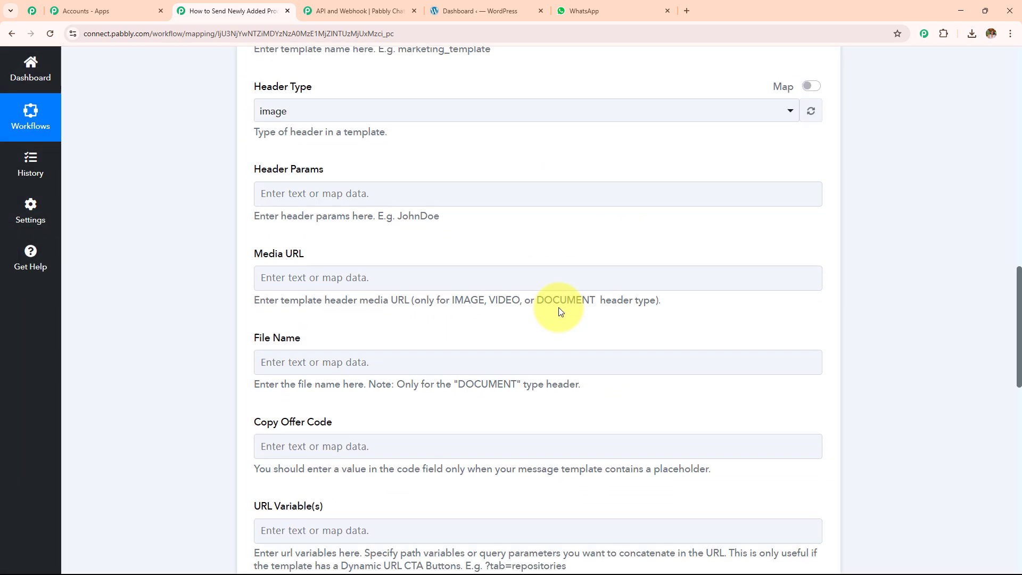
scroll(556, 317, "up", 15)
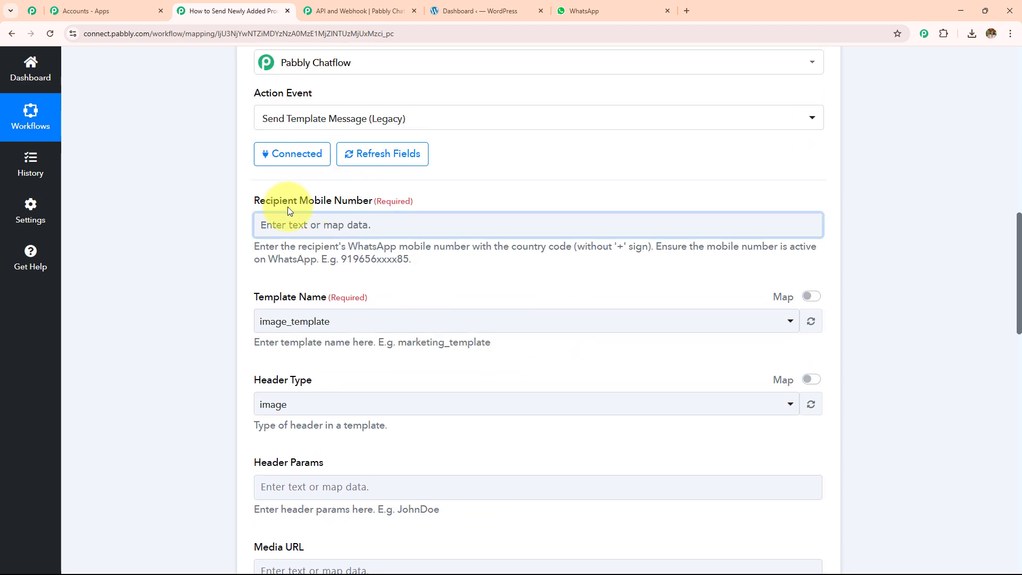
left_click_drag(246, 207, 440, 200)
scroll(429, 219, "down", 2)
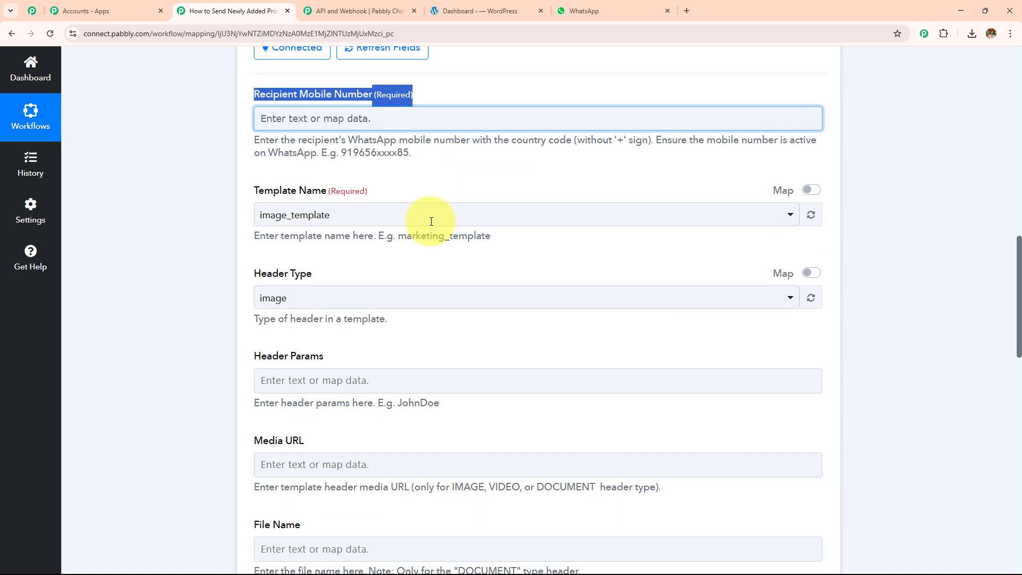
Step: Begin entering the recipient mobile number, then return to Chatflow's API & Webhooks page
left_click(439, 121)
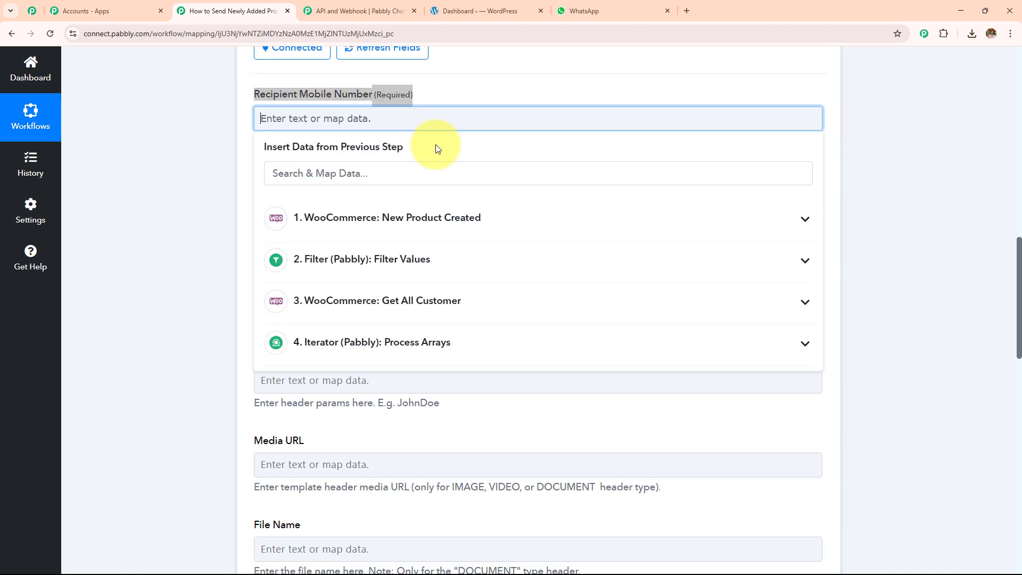
left_click(173, 228)
left_click(300, 116)
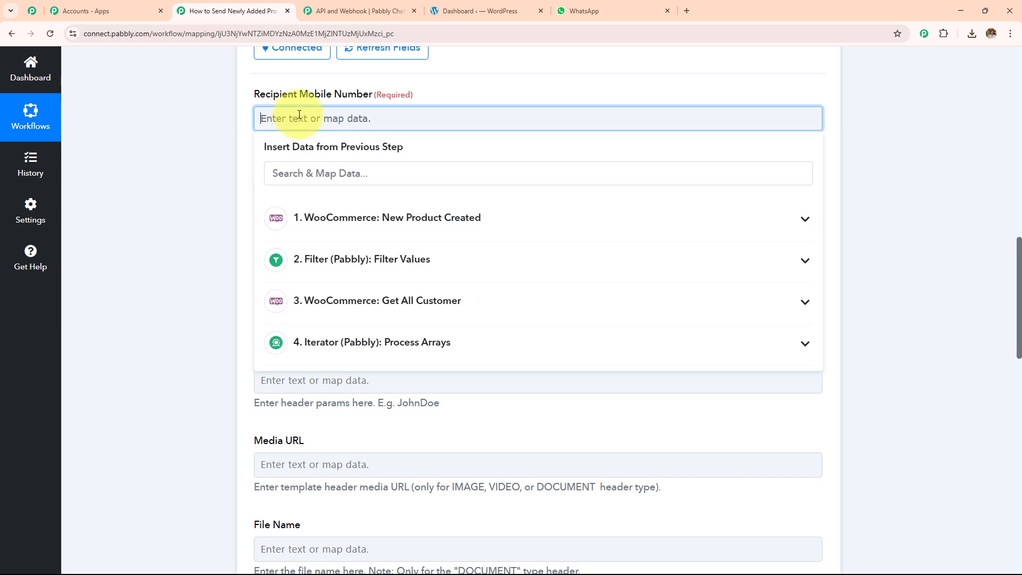
type("9")
left_click(208, 152)
scroll(207, 152, "down", 3)
scroll(208, 153, "up", 1)
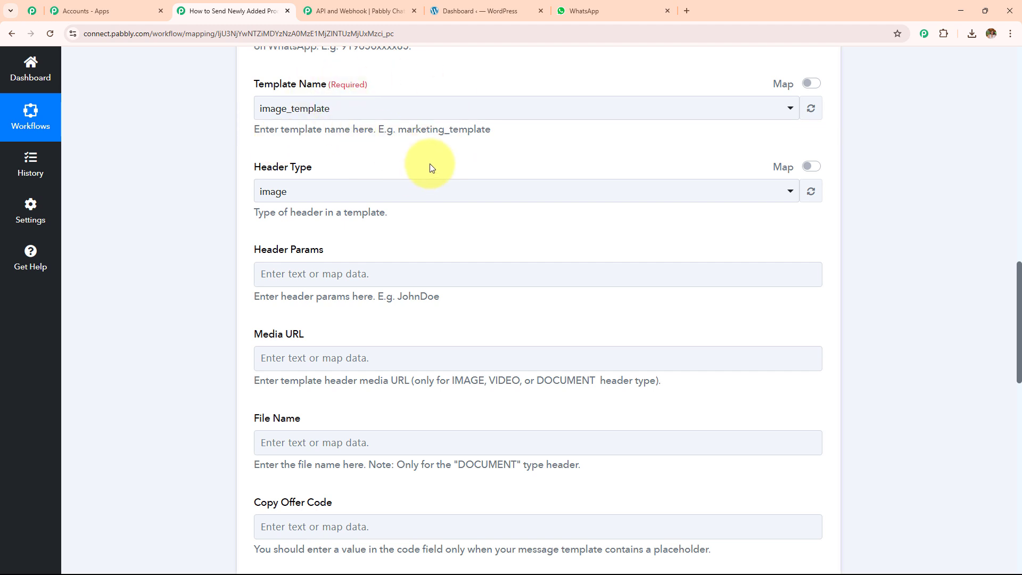
left_click(356, 11)
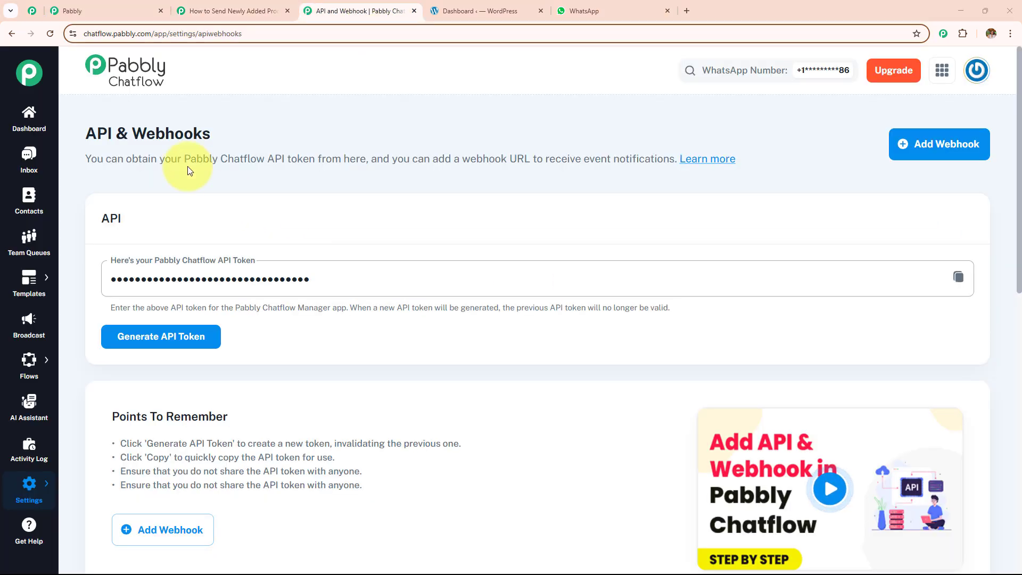
Step: Review the 13 approved templates in the Templates List, then start adding a new template
mouse_move(13, 286)
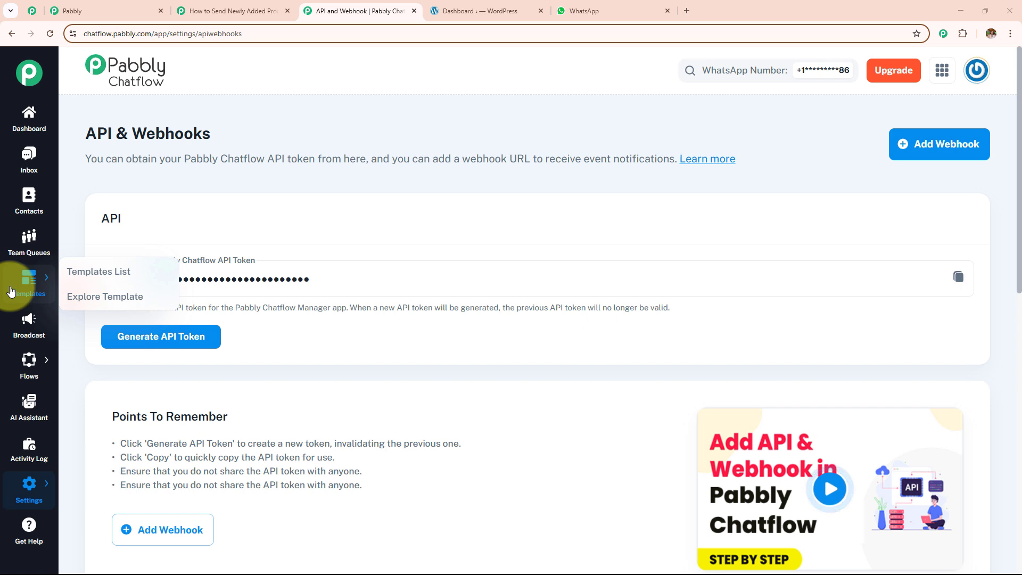
left_click(81, 270)
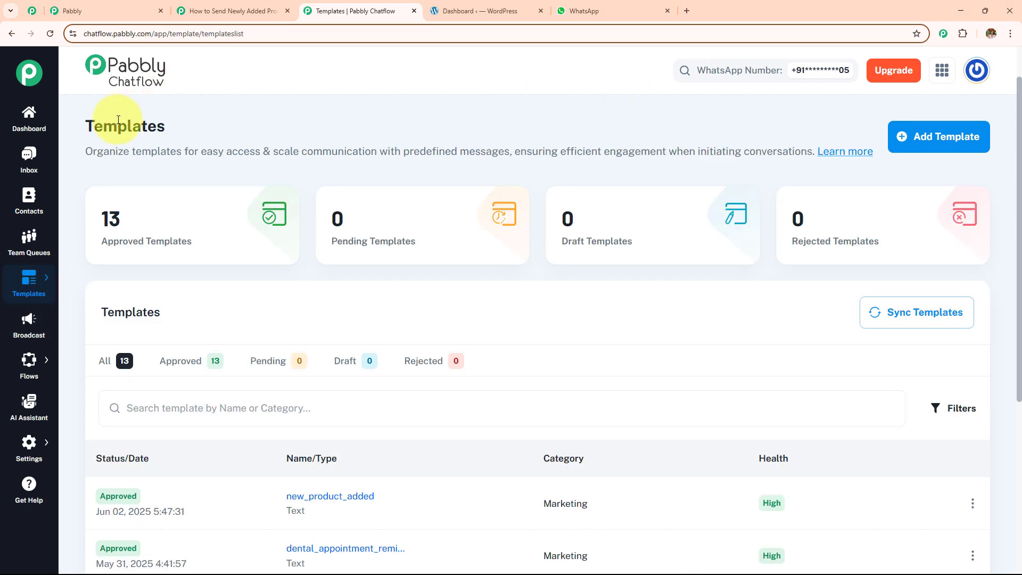
left_click_drag(87, 126, 317, 114)
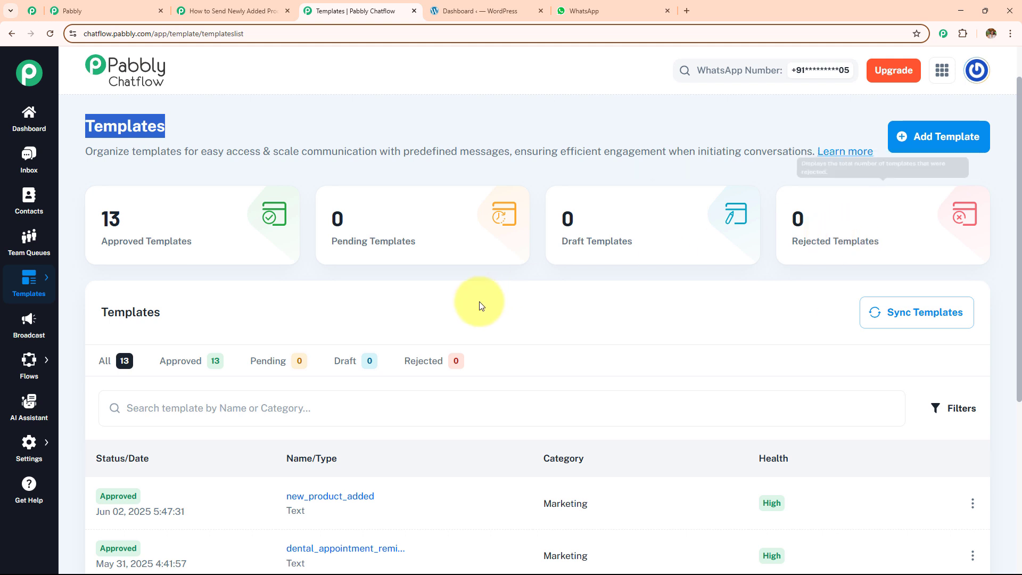
scroll(480, 305, "down", 4)
scroll(479, 305, "down", 1)
scroll(480, 305, "up", 3)
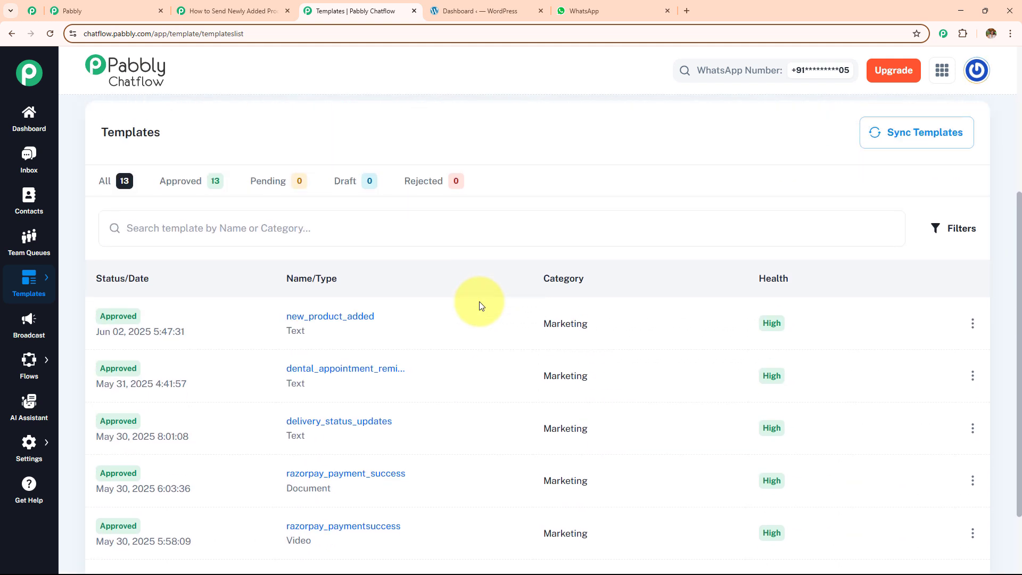
scroll(480, 301, "up", 2)
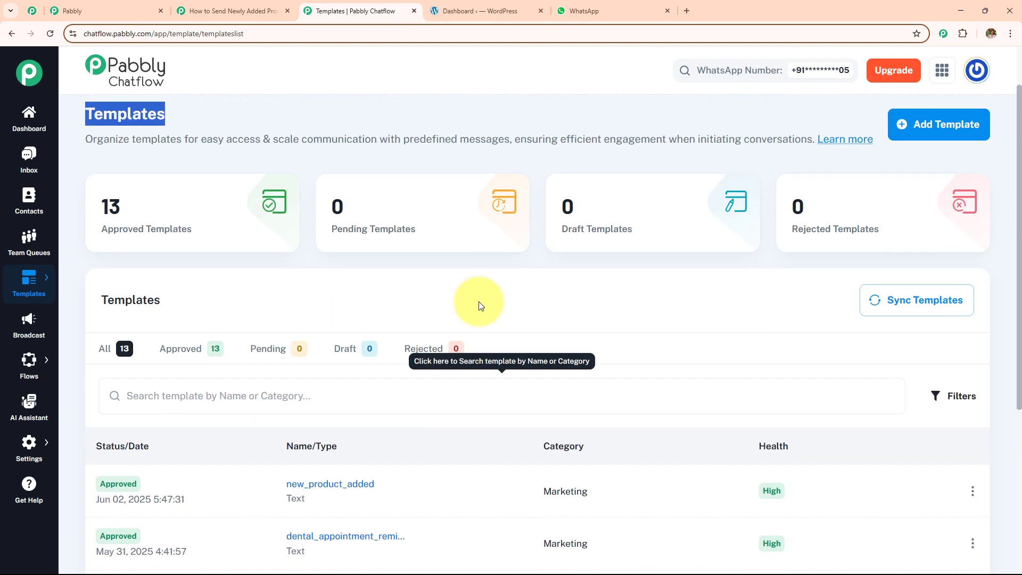
left_click(945, 124)
Step: Set the new template's category to Marketing, name to new123 and language to English
left_click_drag(88, 131, 140, 131)
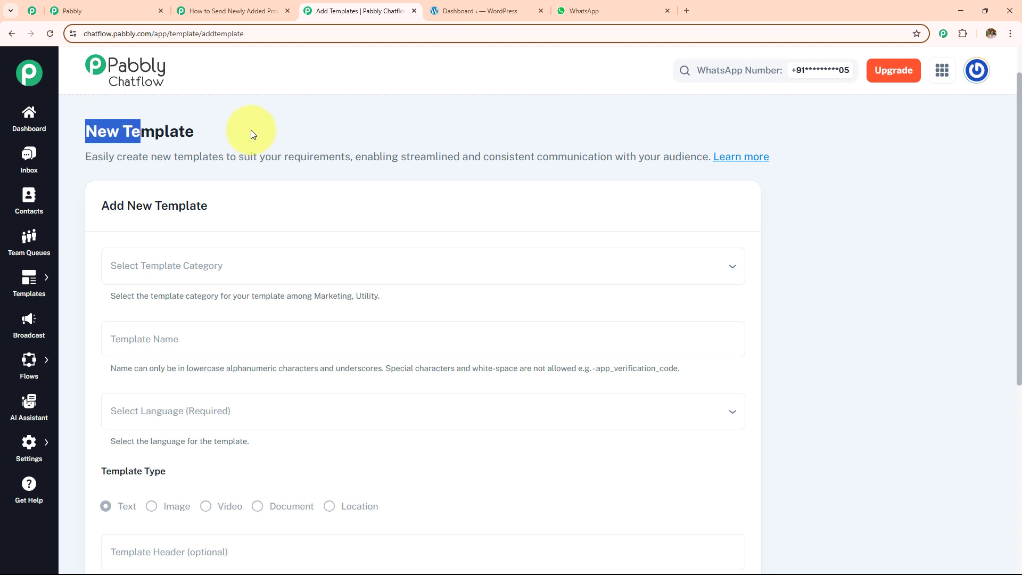
left_click_drag(253, 134, 196, 134)
scroll(317, 213, "down", 6)
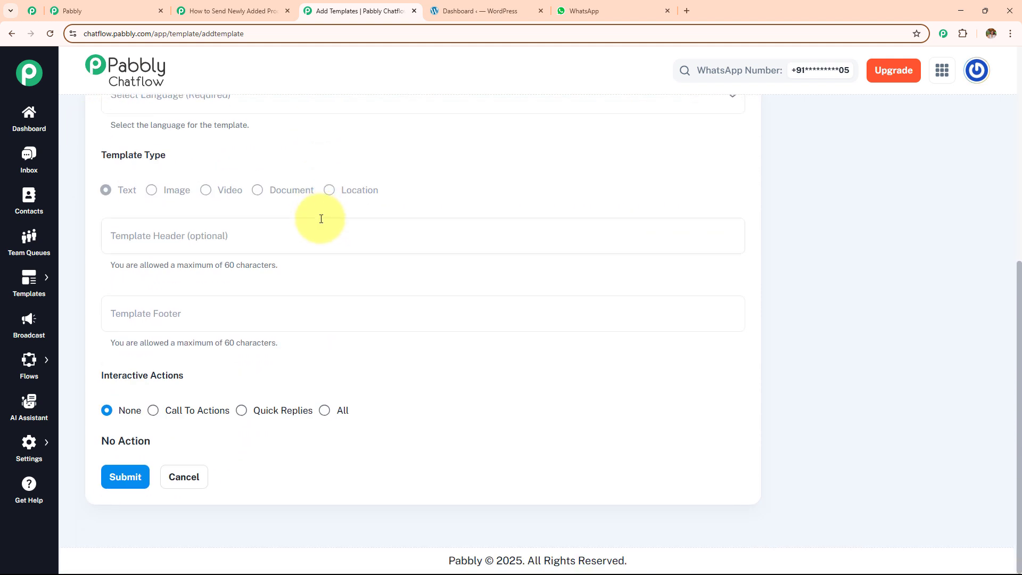
scroll(321, 219, "up", 5)
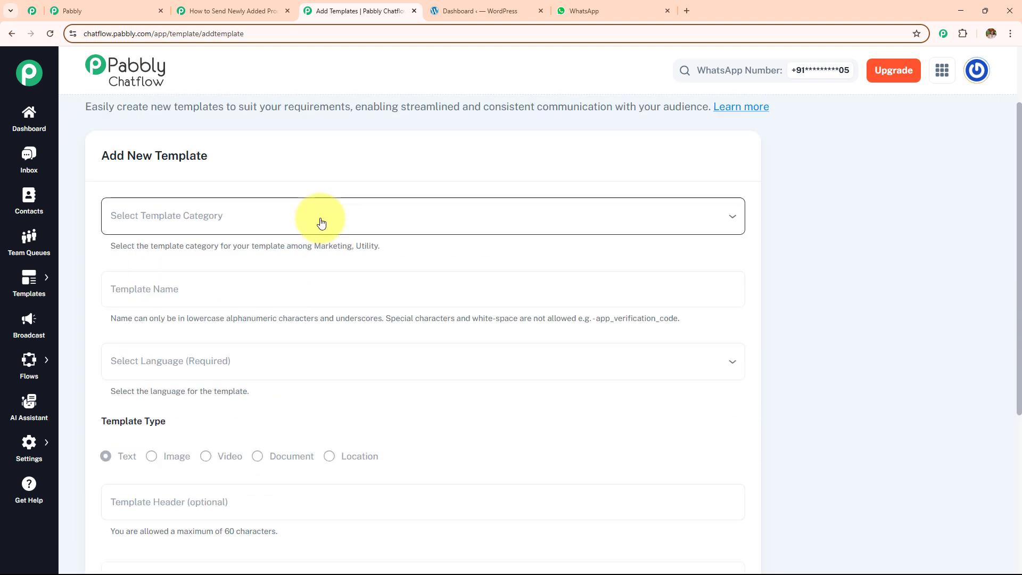
left_click(321, 223)
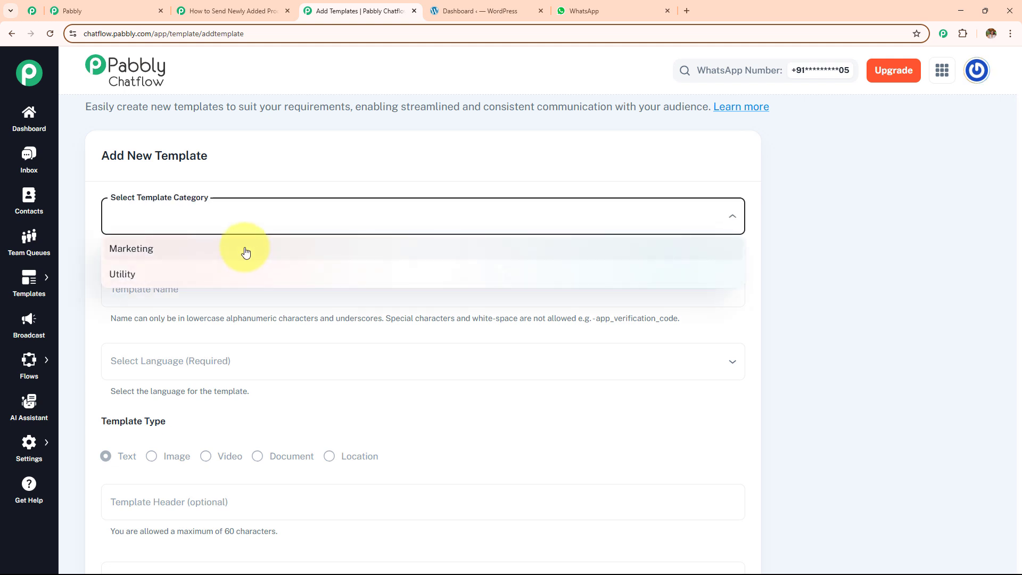
left_click(246, 253)
scroll(245, 240, "down", 2)
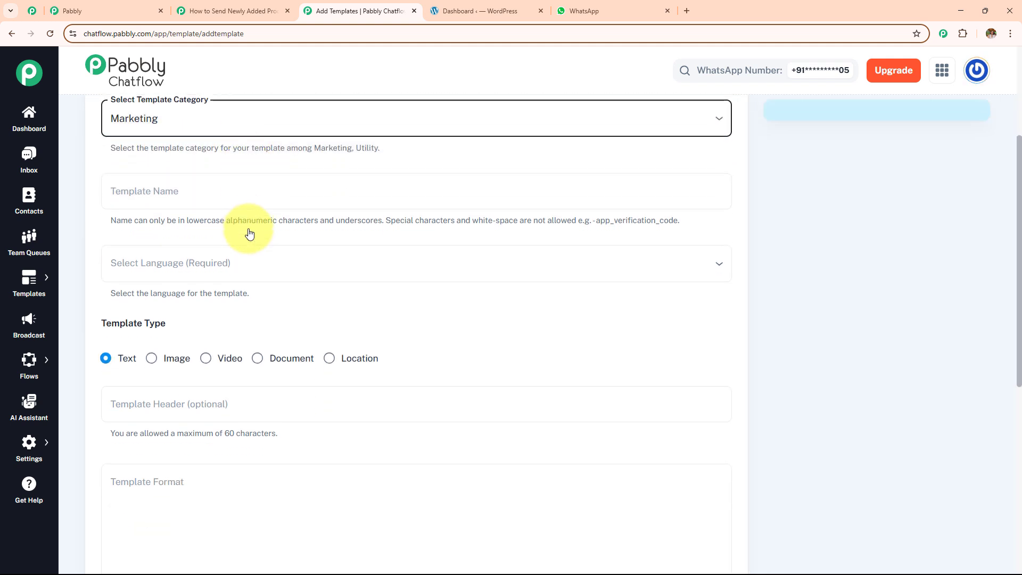
left_click(198, 174)
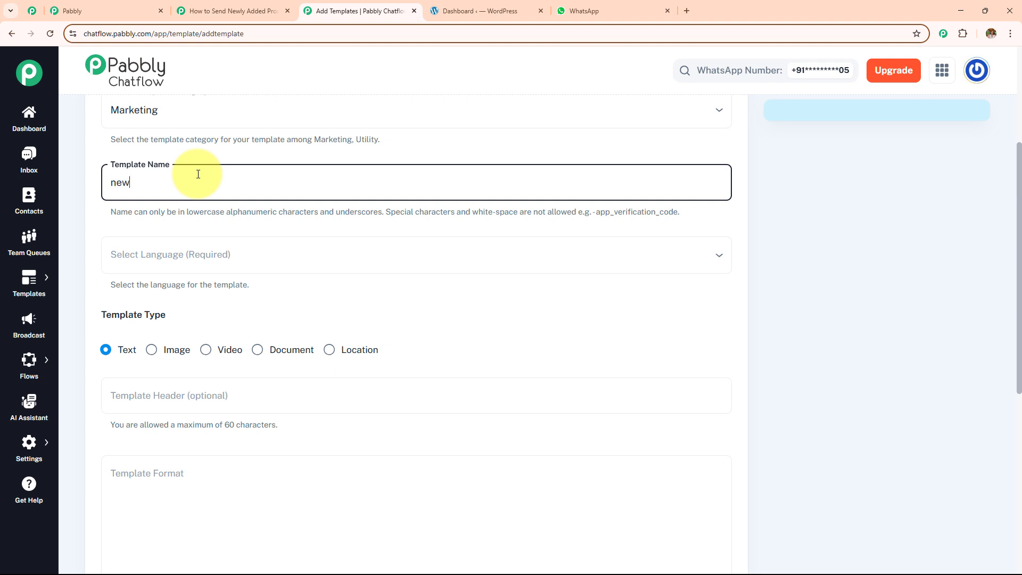
left_click(212, 264)
scroll(184, 459, "down", 2)
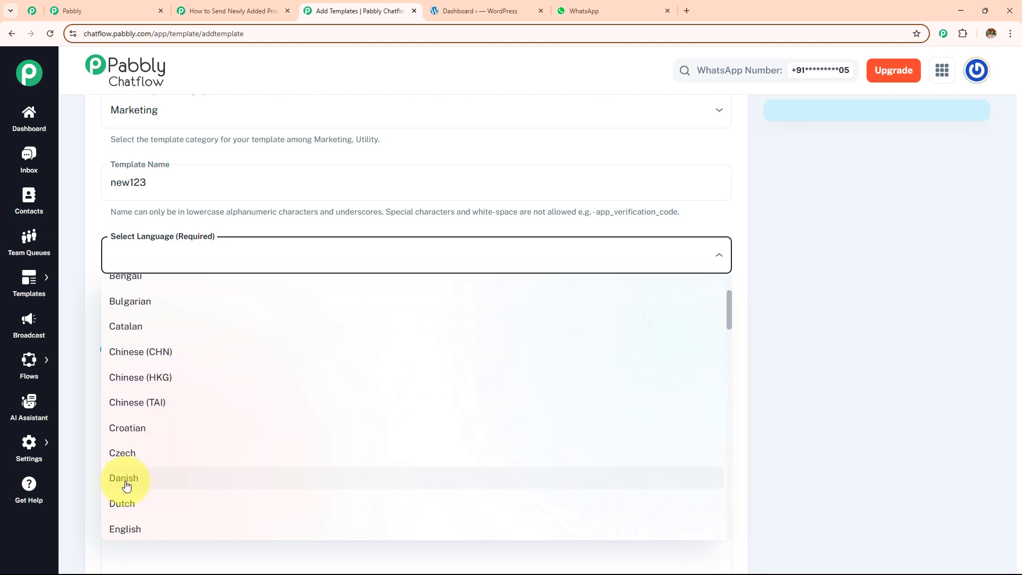
scroll(126, 484, "down", 2)
left_click(126, 429)
Step: Preview the Image, Video, Document and Location template types, then keep Text
scroll(314, 336, "down", 1)
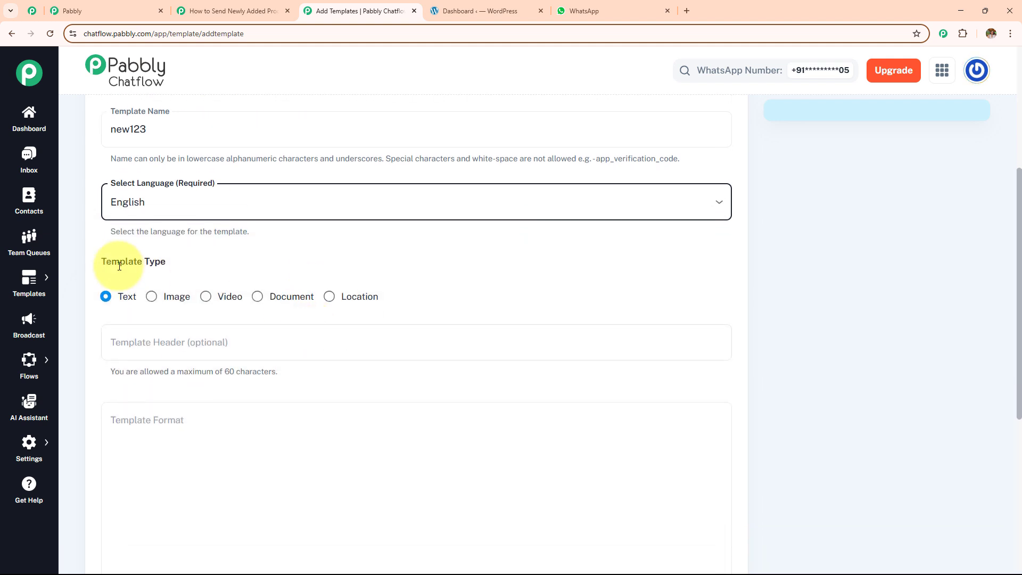
left_click_drag(101, 264, 275, 262)
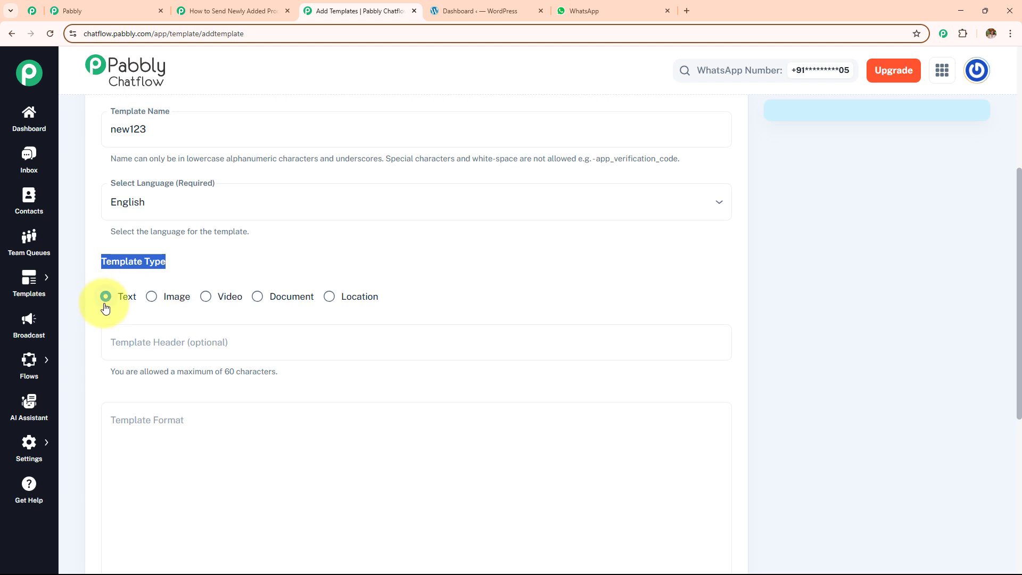
left_click(157, 297)
left_click(206, 297)
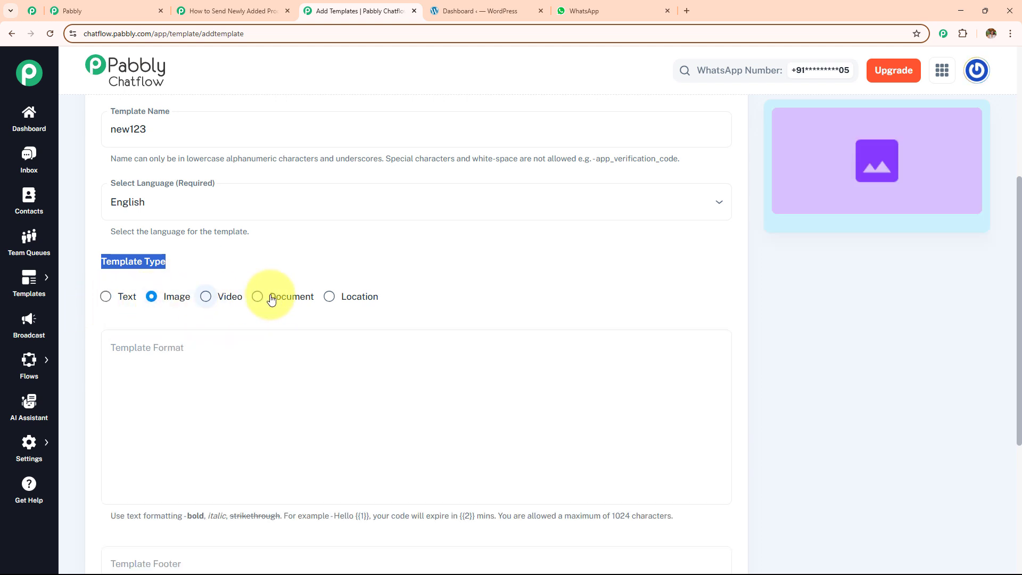
left_click(265, 299)
left_click(330, 296)
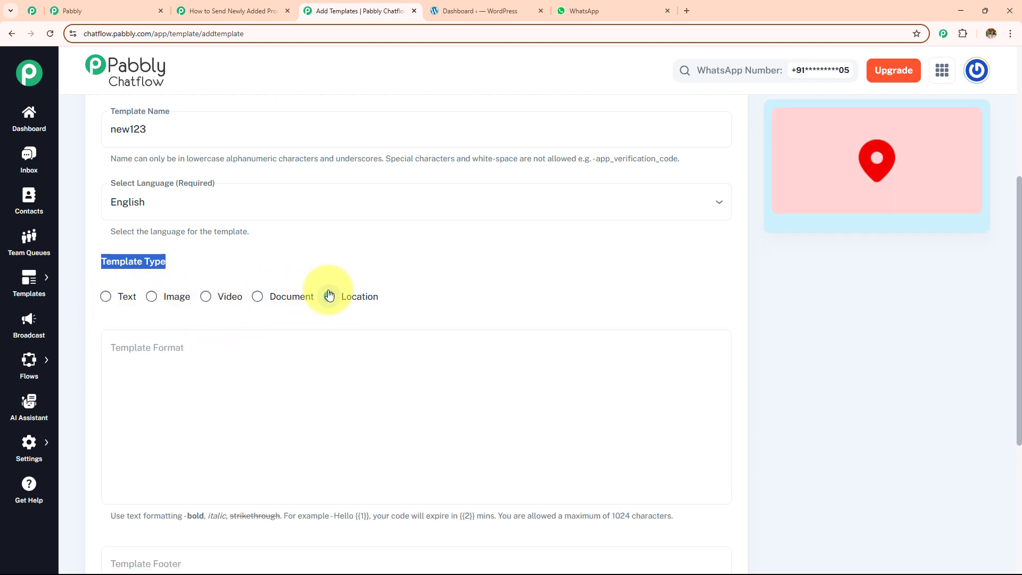
left_click(105, 296)
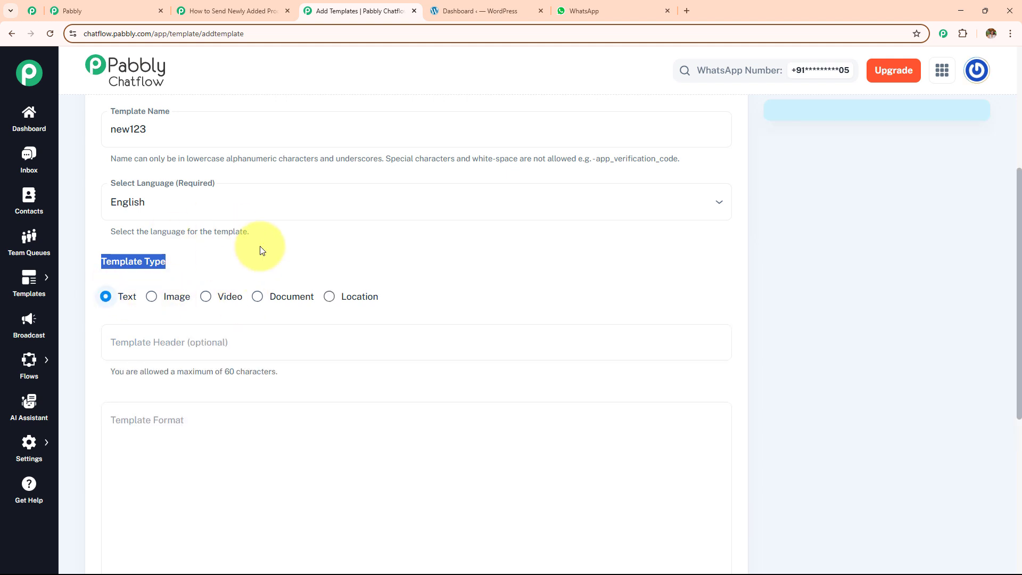
scroll(260, 248, "down", 1)
scroll(260, 246, "down", 3)
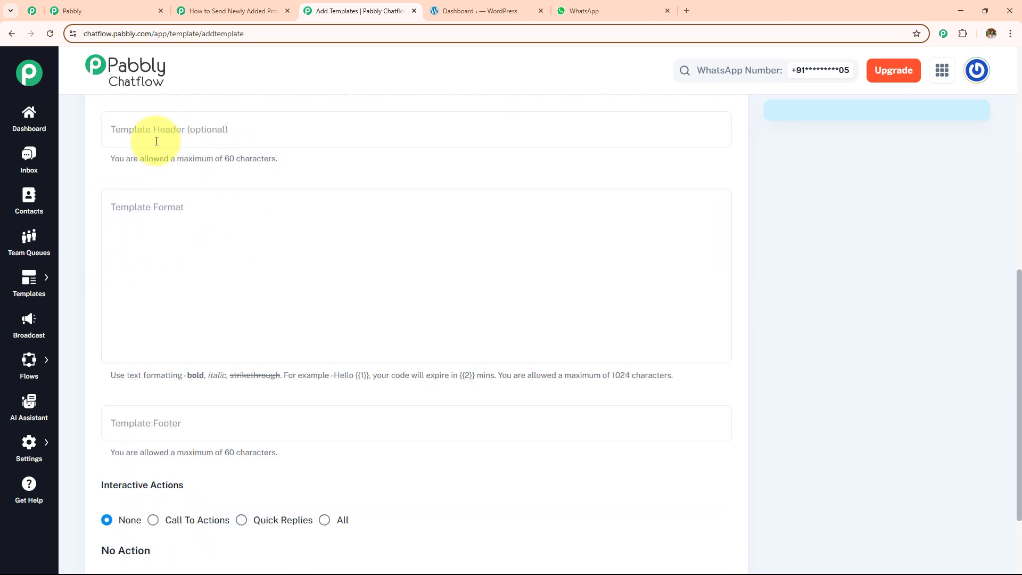
Step: Write 'Hello {{1}}' as the template body and give parameter 1 the sample value Demo
left_click(284, 247)
type("Helll")
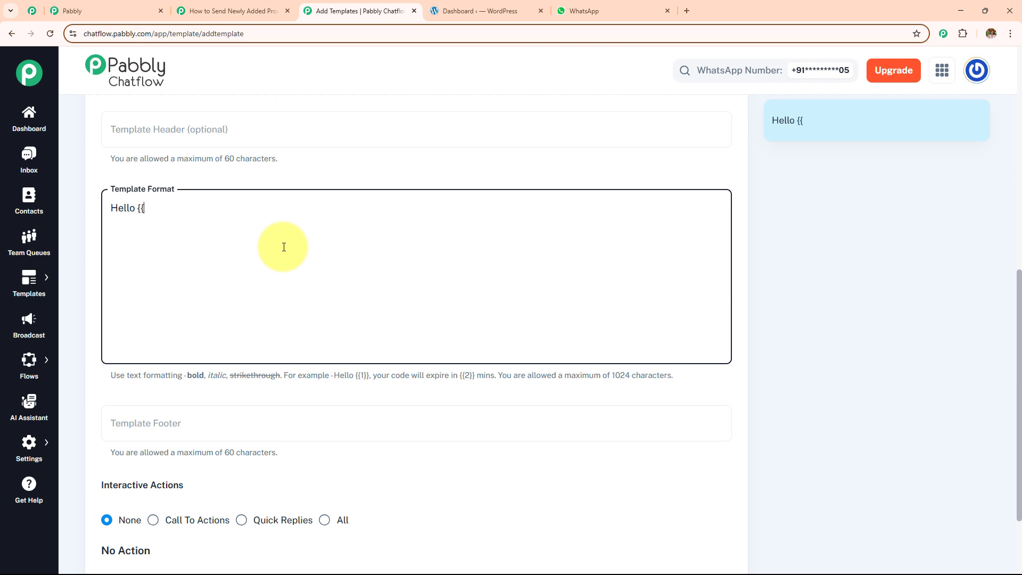
type("o {{1}}")
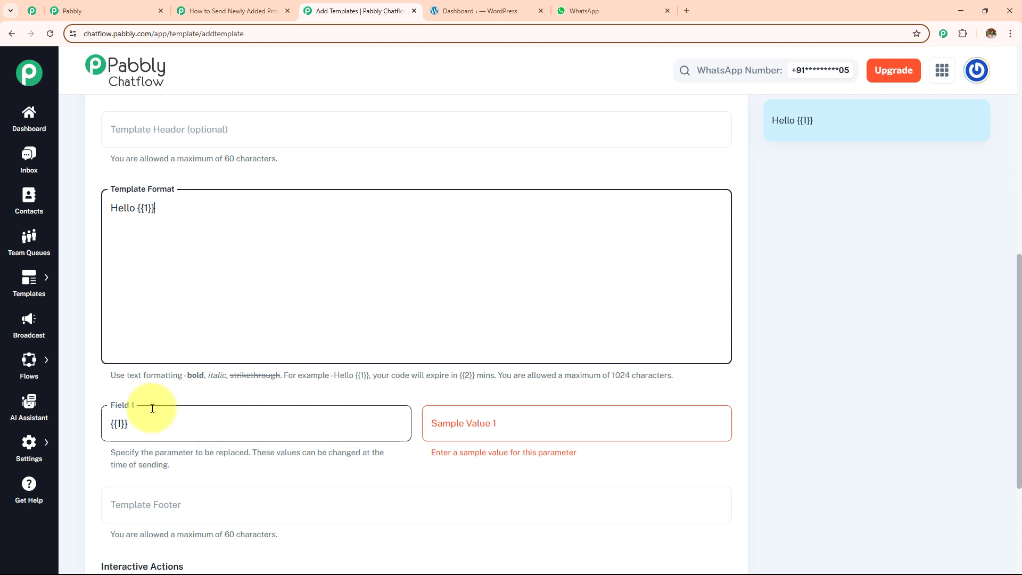
left_click(478, 425)
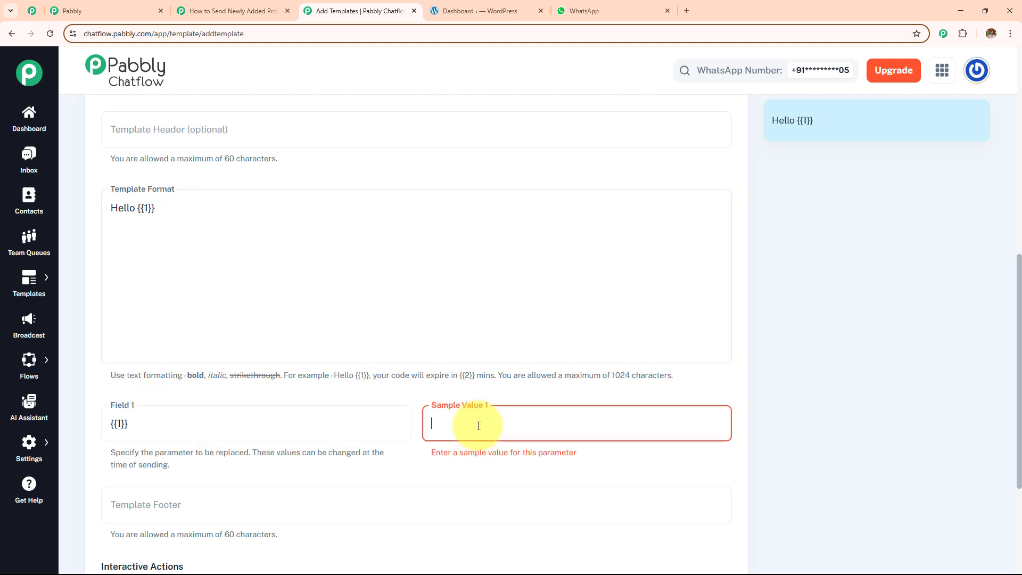
type("Demo")
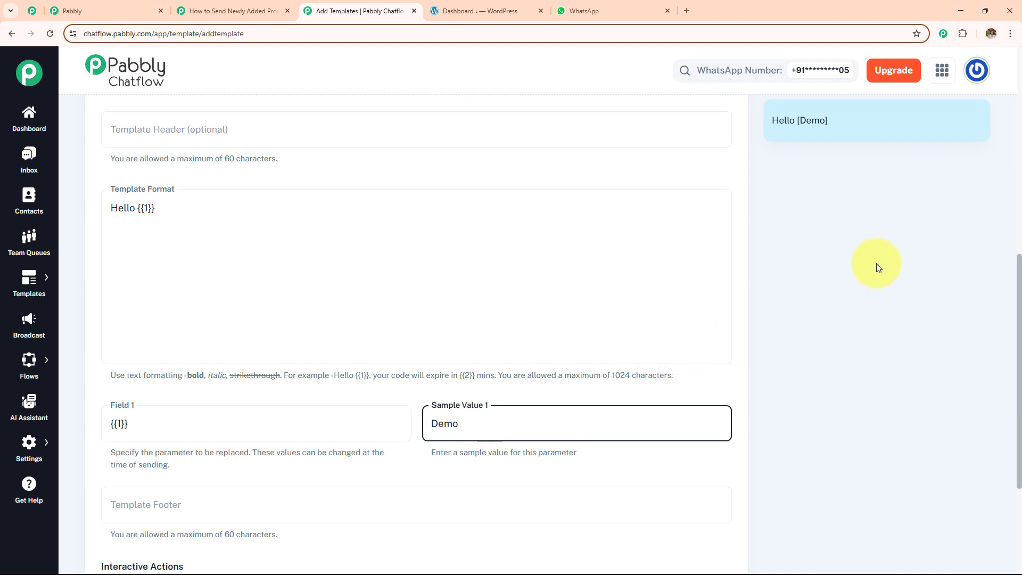
Step: Add a second body line: 'this is the product we have launched {{2}}'
left_click_drag(829, 127, 776, 126)
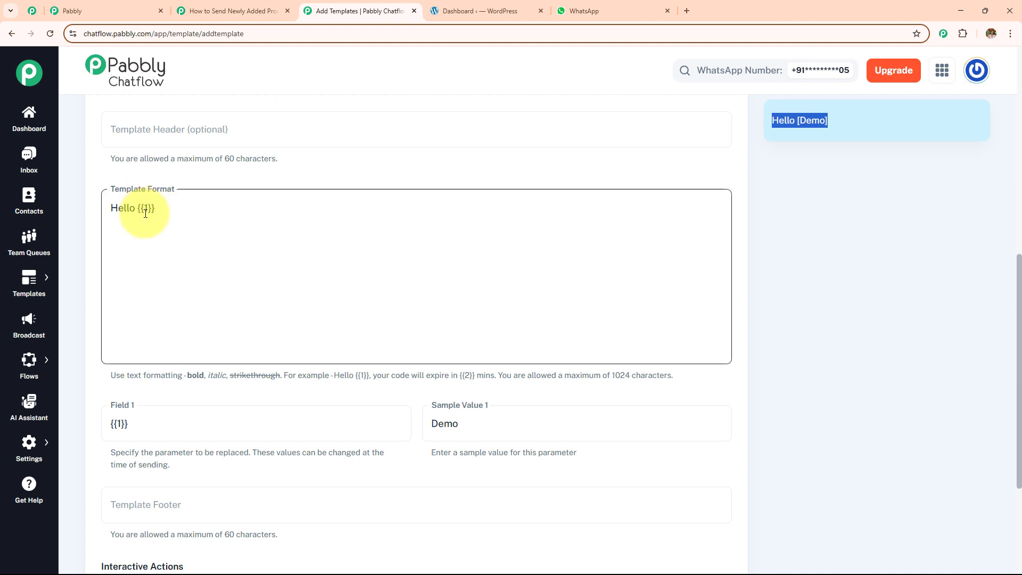
left_click(168, 209)
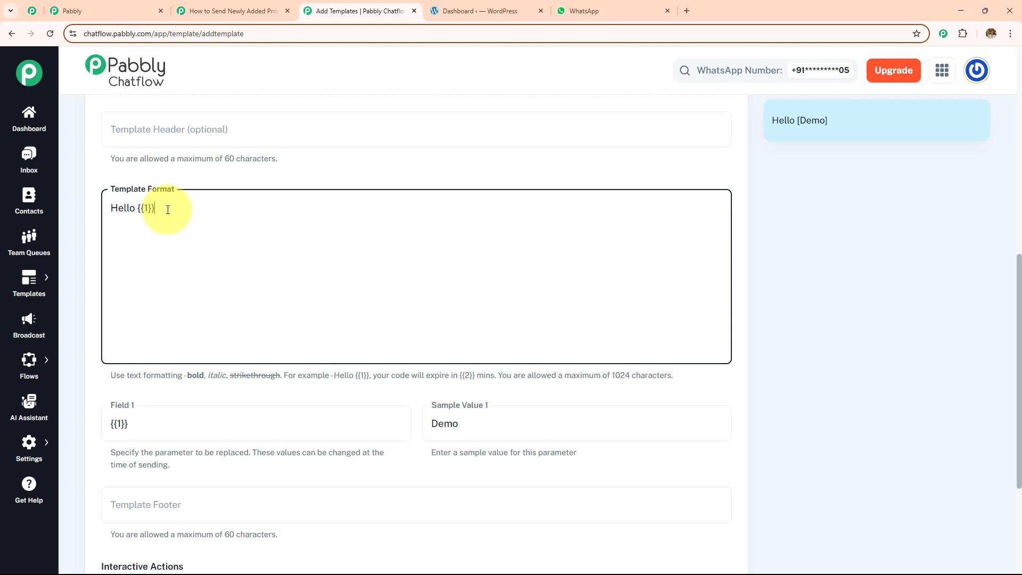
key("Return")
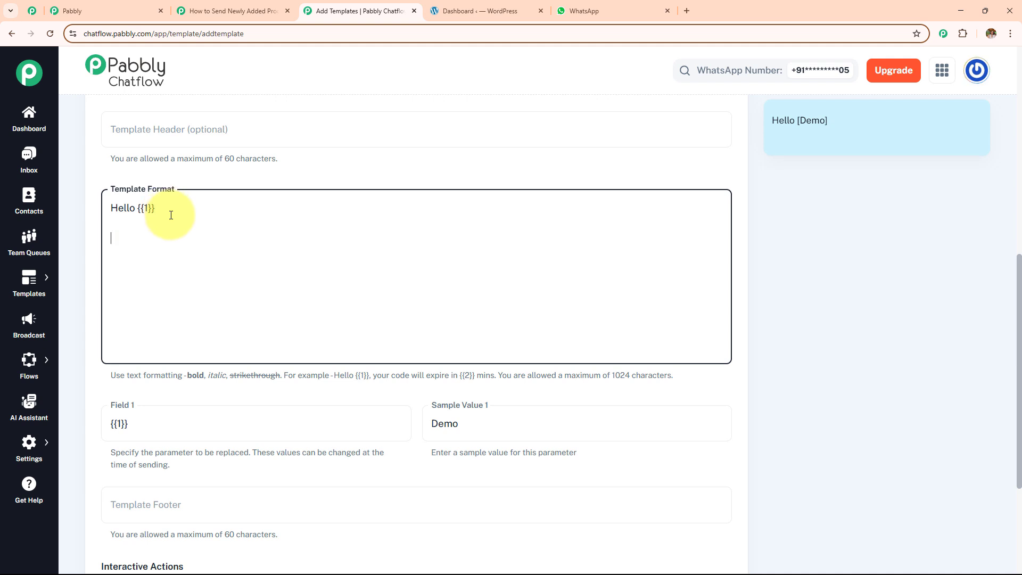
type("tis")
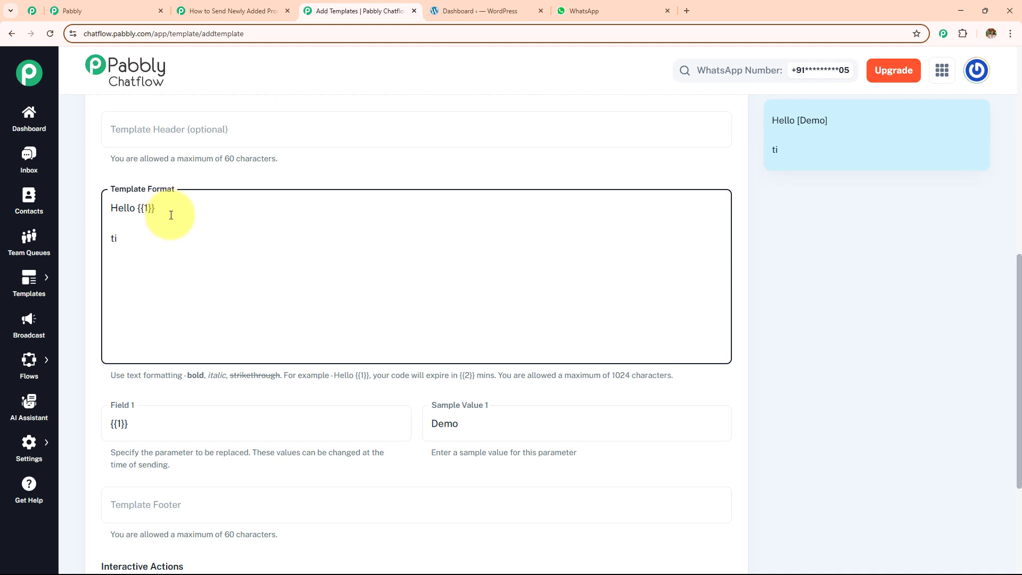
key("BackSpace")
type("his is the product we have launched {{")
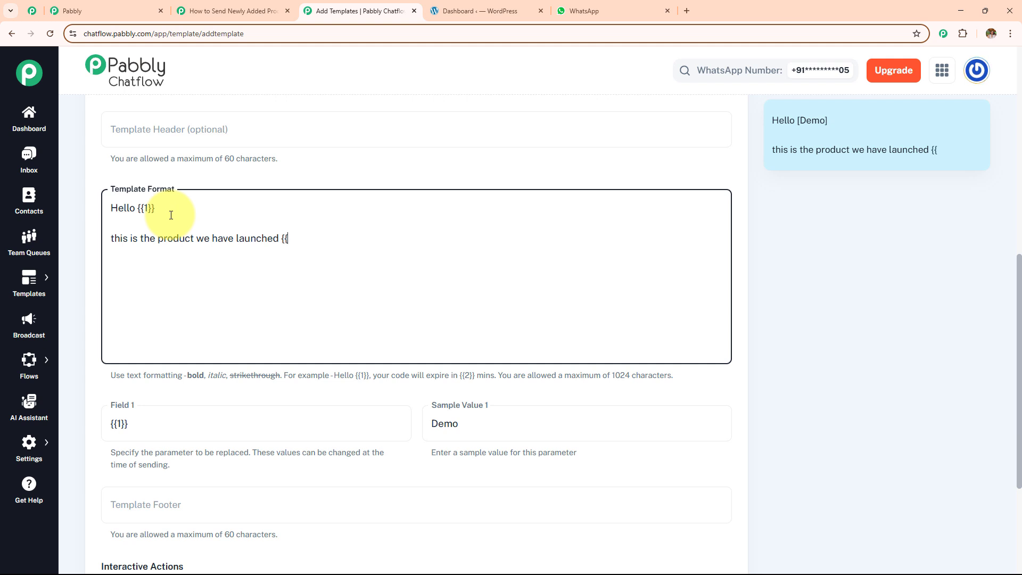
type("2}}")
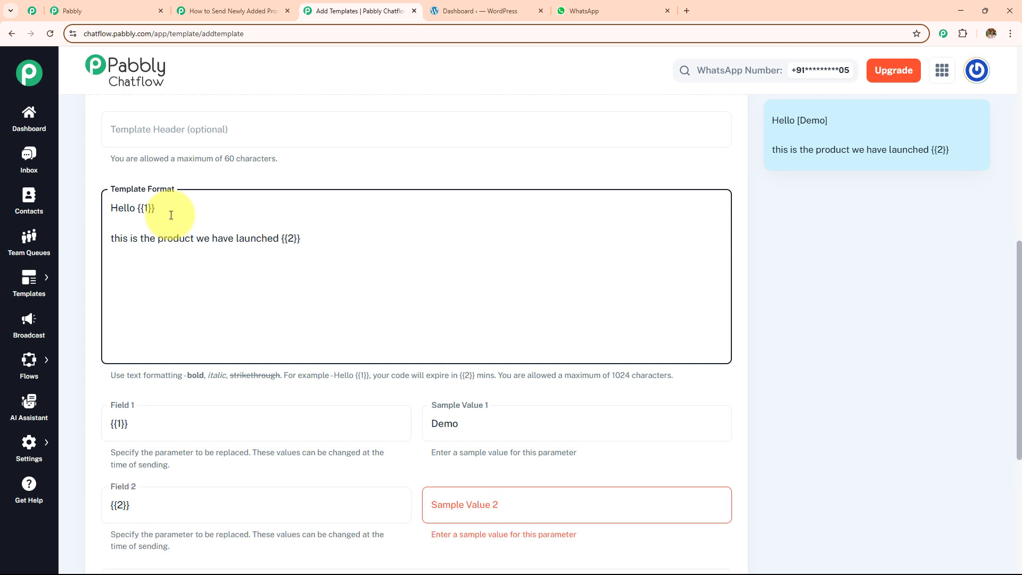
Step: Give parameter 2 the sample value chatflow
scroll(397, 320, "down", 3)
left_click(485, 348)
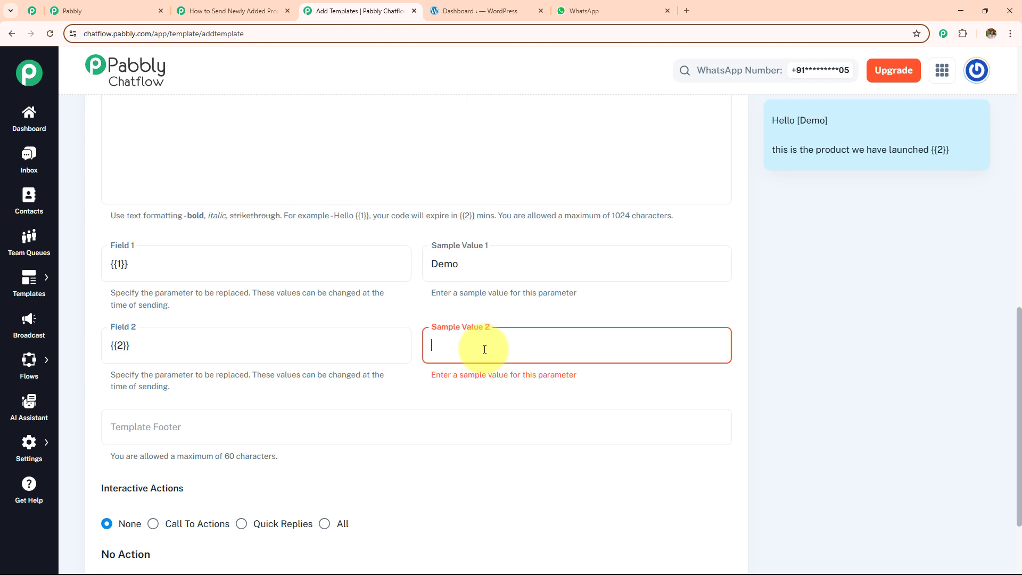
type("Pa")
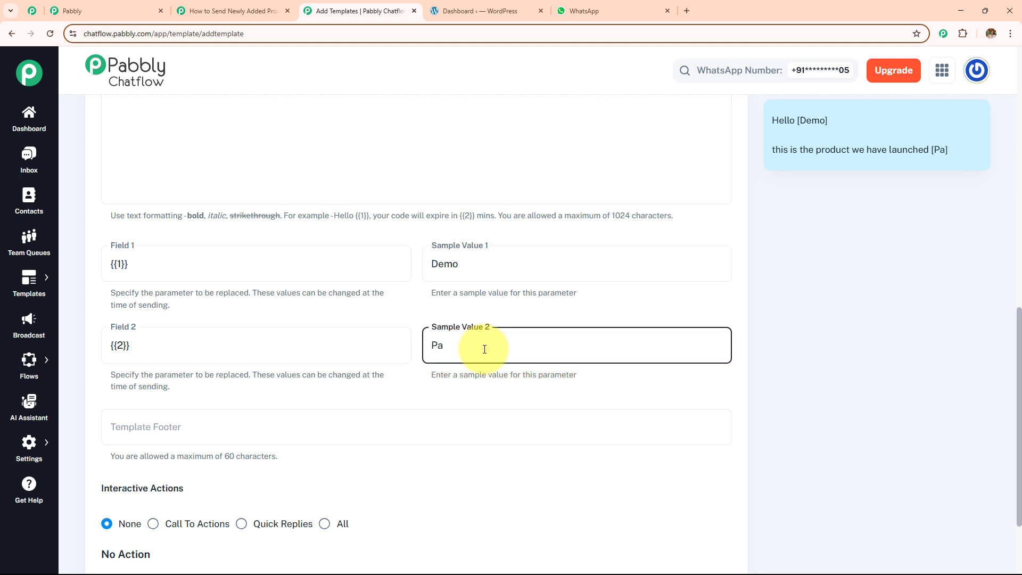
key("BackSpace")
key("BackSpace")
type("chatflow")
scroll(426, 311, "down", 2)
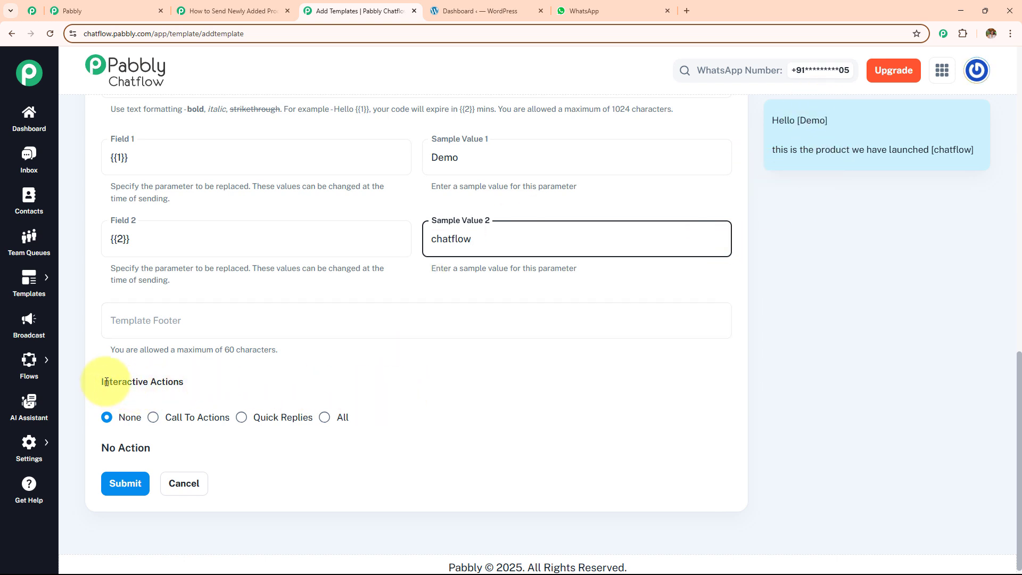
Step: Add a call-to-action button titled 'Product link' with a Dynamic URL type
left_click_drag(97, 382, 239, 388)
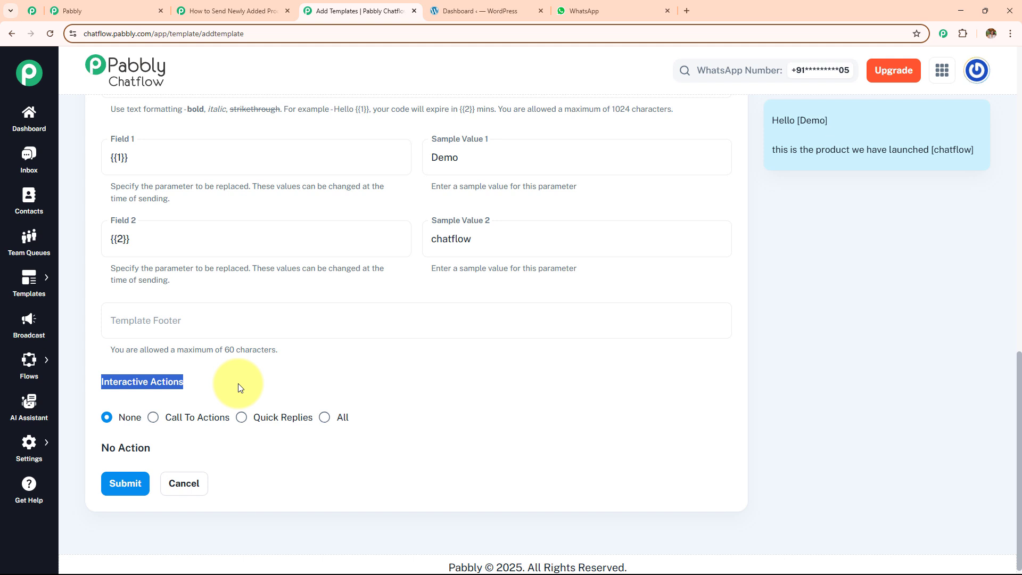
left_click(153, 418)
scroll(357, 331, "down", 2)
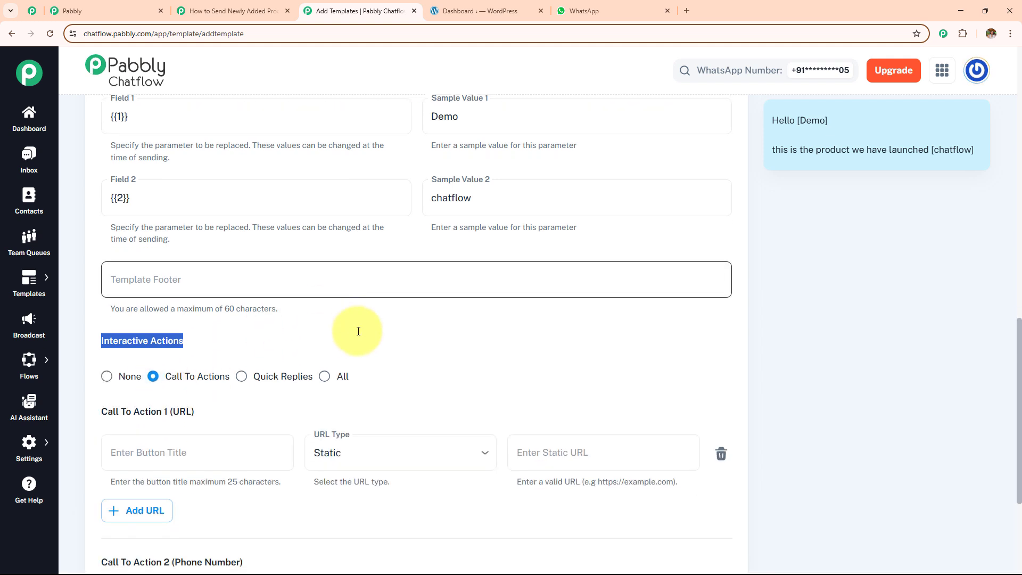
left_click(193, 382)
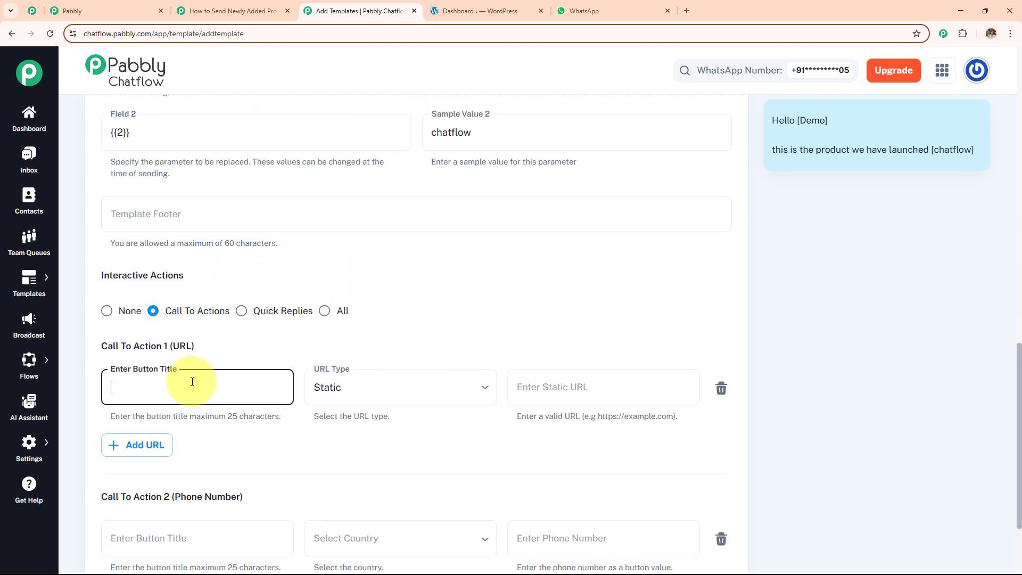
type("Pr")
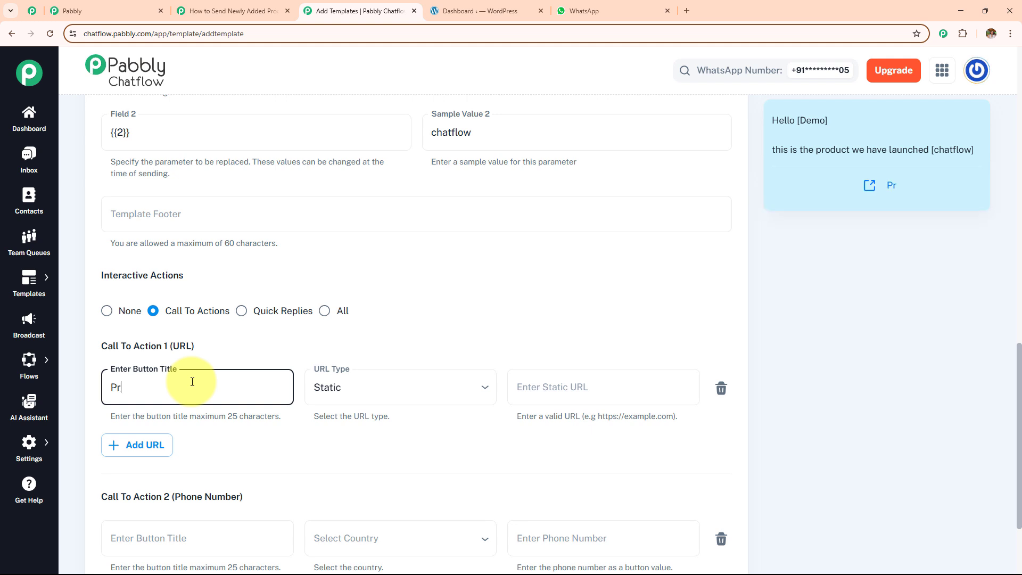
type("oduct link")
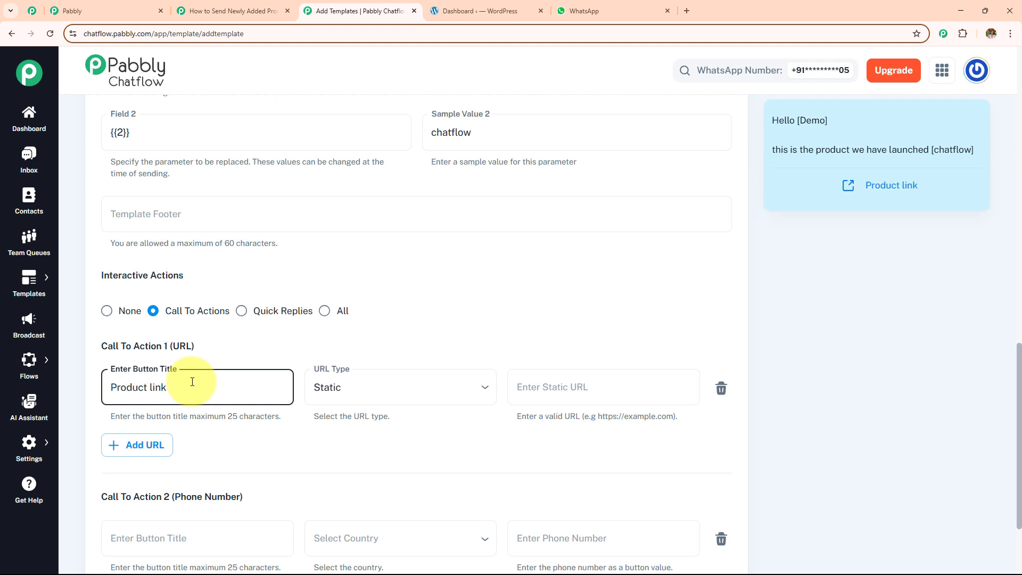
left_click(319, 389)
left_click(323, 446)
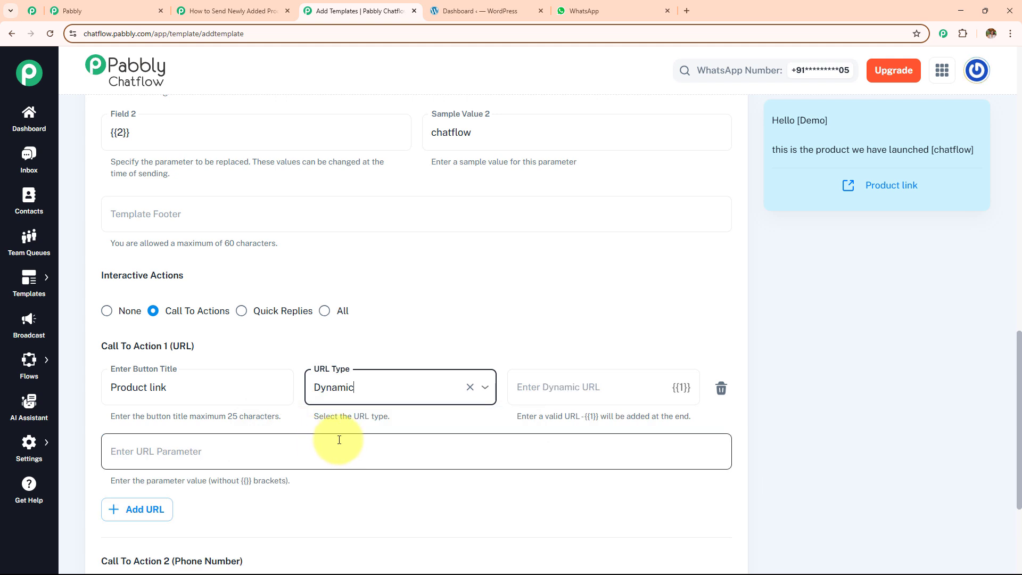
left_click(335, 378)
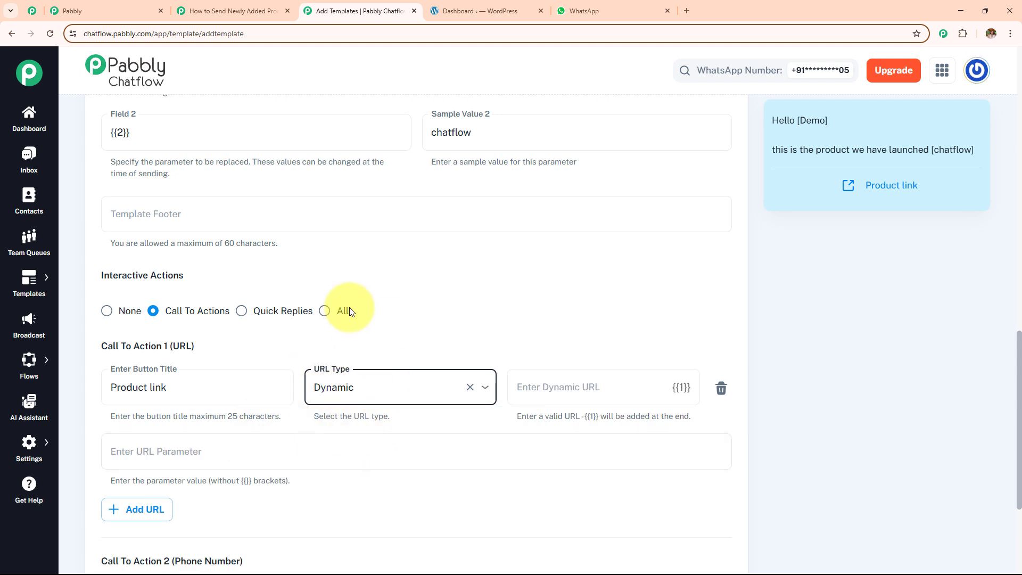
left_click(539, 390)
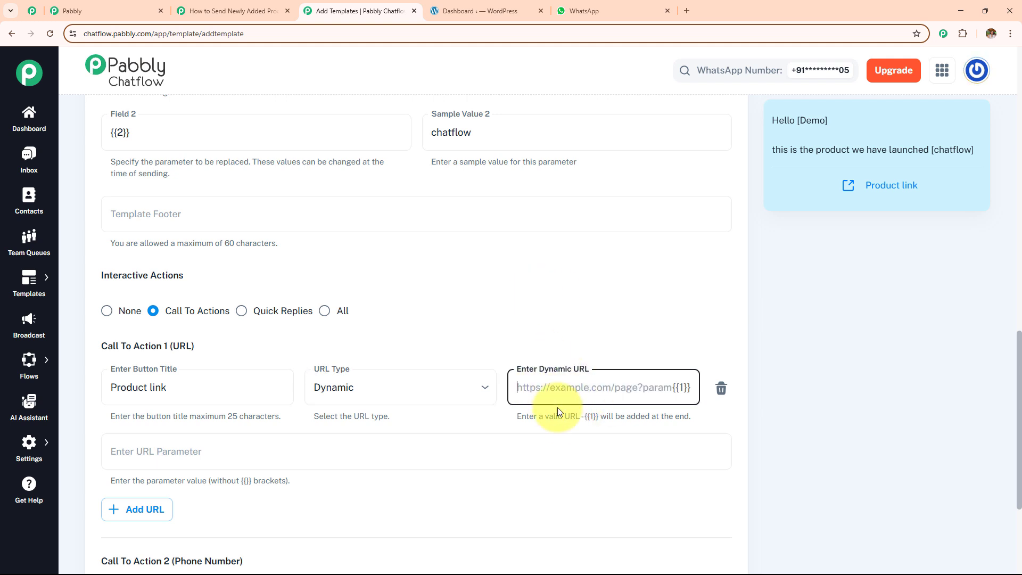
left_click(456, 11)
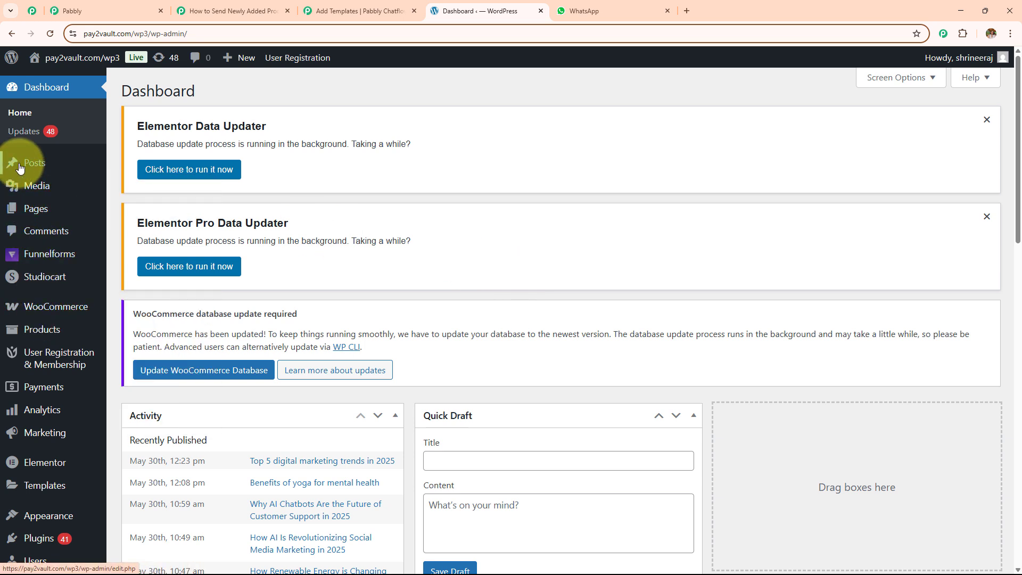
Step: View the Pabbly Chatflow product page (₹50,000.00) from WordPress's All Products list
mouse_move(19, 167)
mouse_move(21, 330)
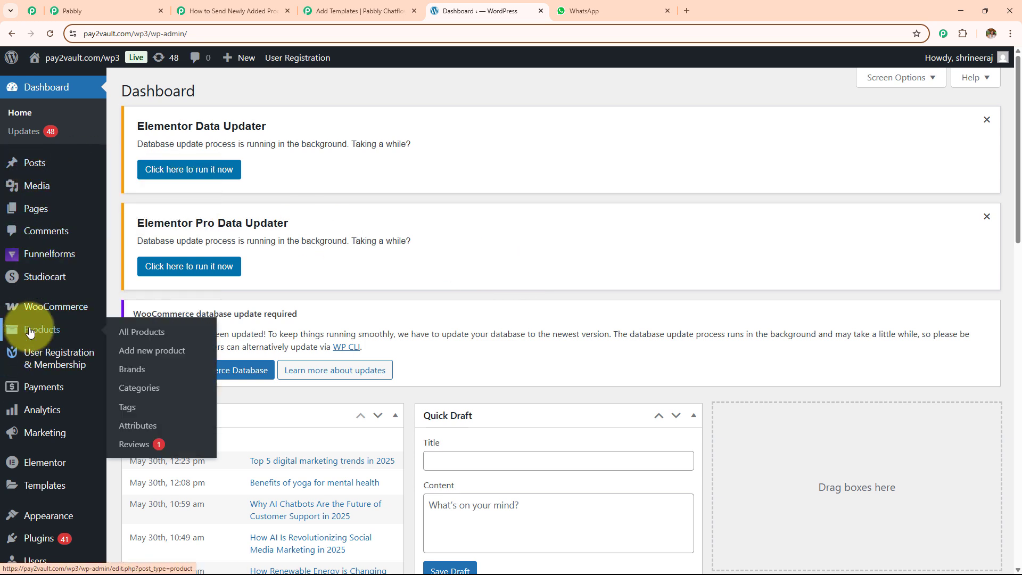
left_click(179, 336)
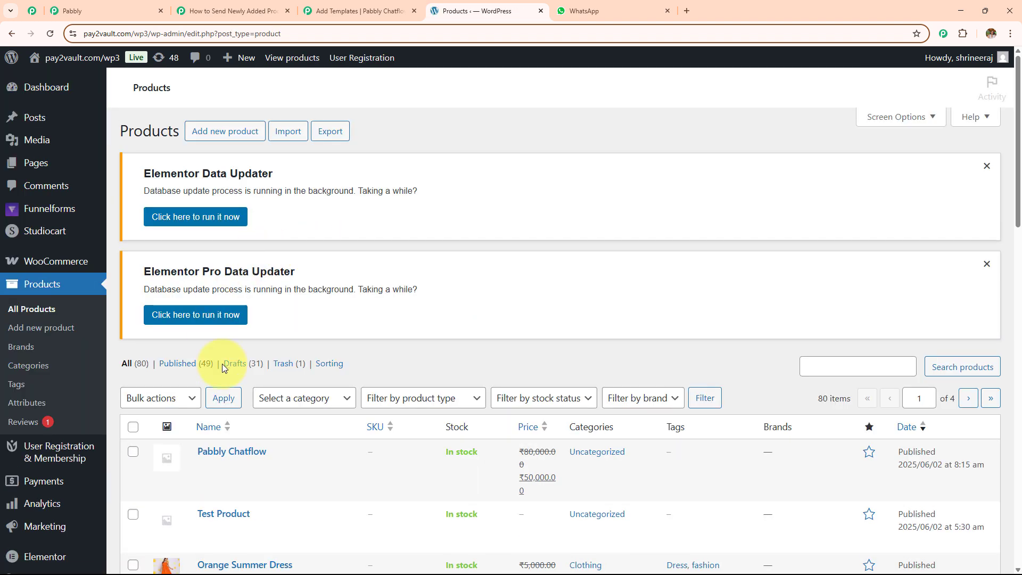
scroll(222, 363, "down", 4)
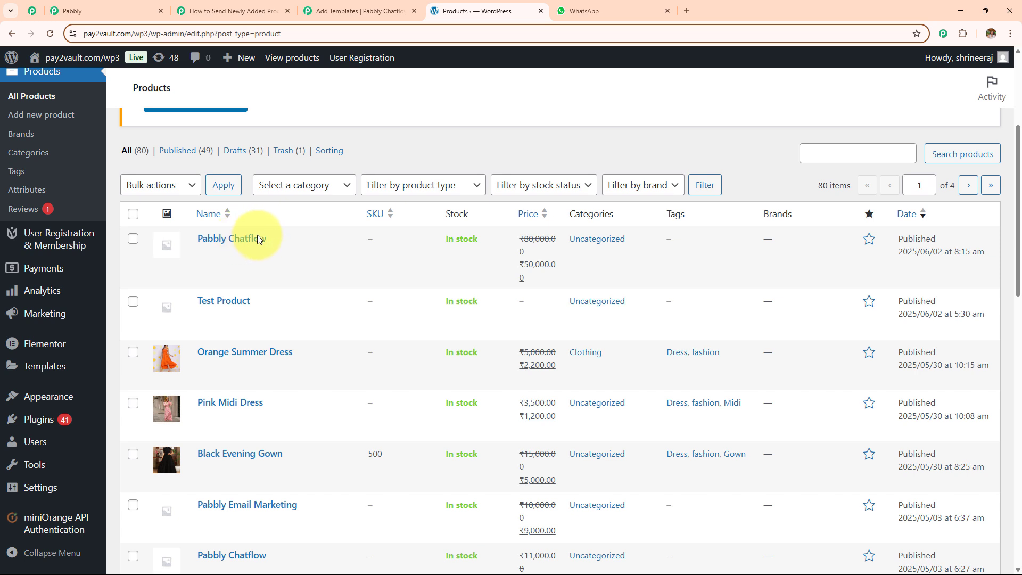
mouse_move(231, 262)
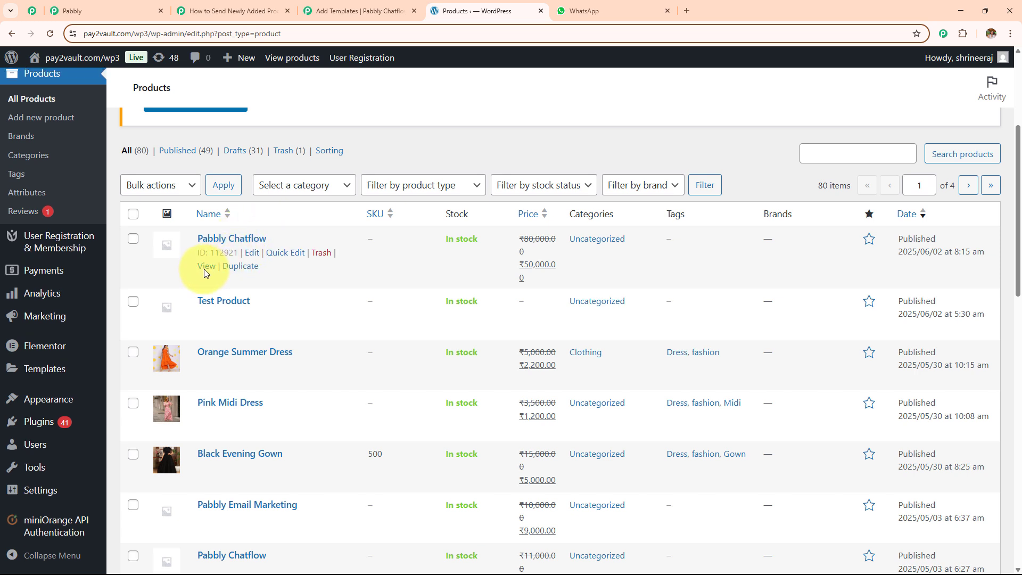
left_click(206, 266)
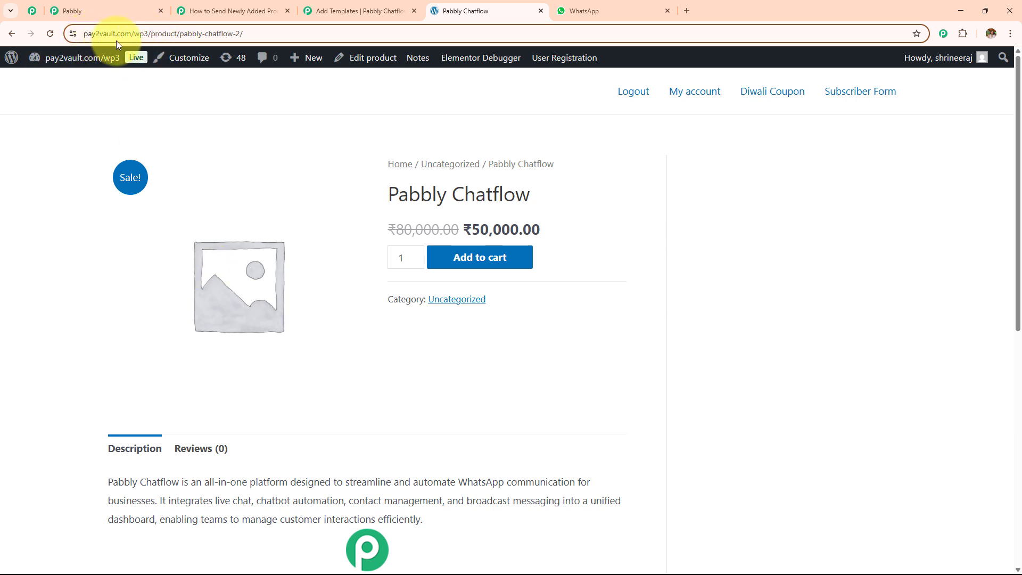
Step: Copy the product page's base address and paste it into the Product link button's dynamic URL
left_click(183, 35)
double_click(181, 34)
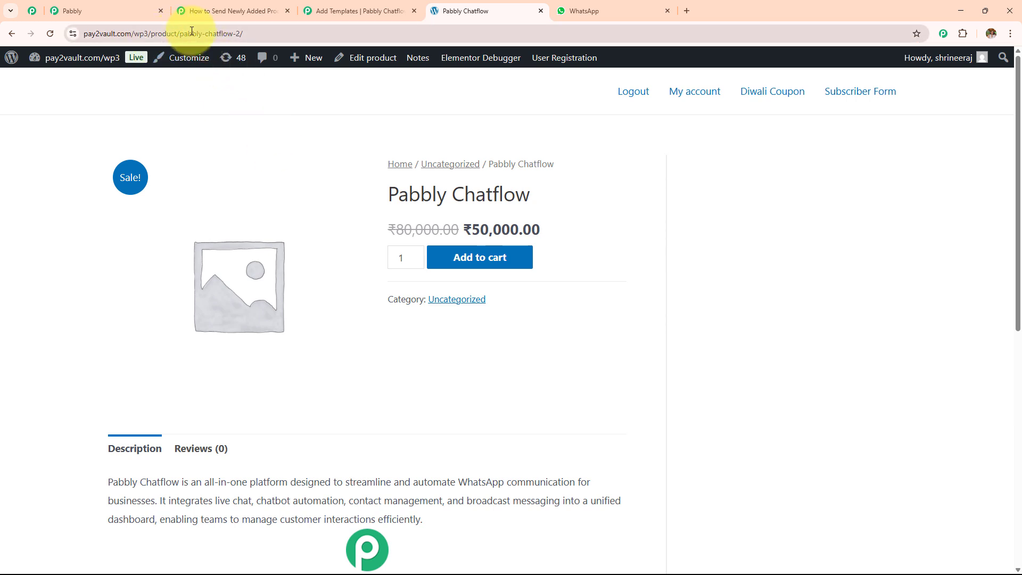
left_click_drag(204, 33, 7, 35)
key("ctrl+c")
left_click(179, 9)
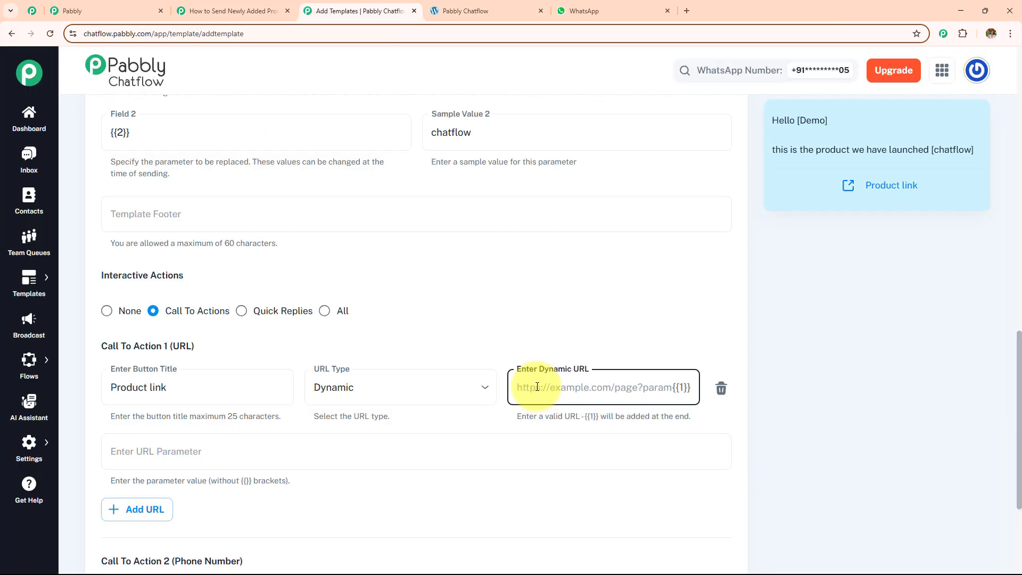
left_click(530, 378)
key("ctrl+v")
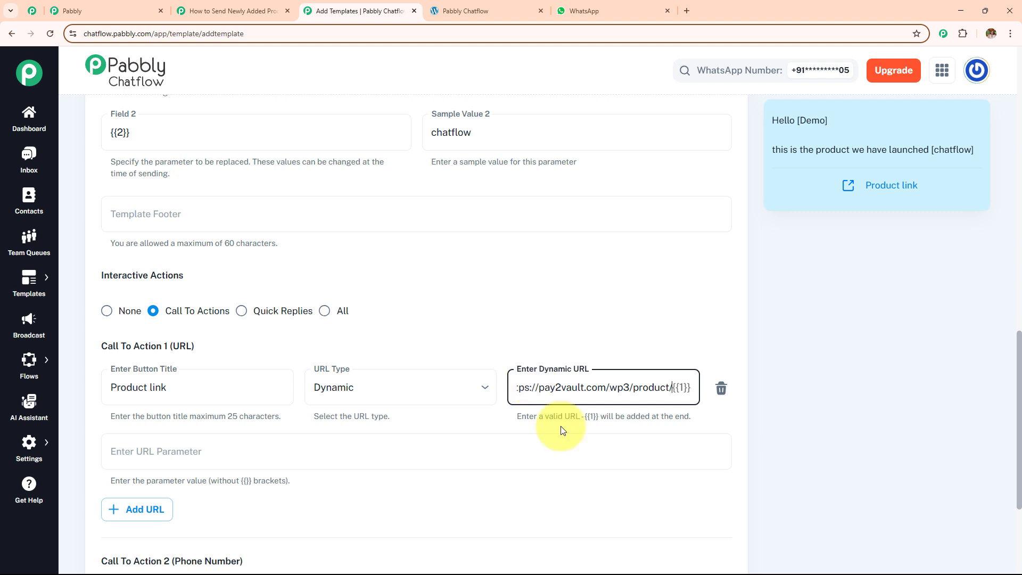
Step: Copy the slug pabbly-chatflow-2/ from the product page address for the URL parameter
left_click(469, 10)
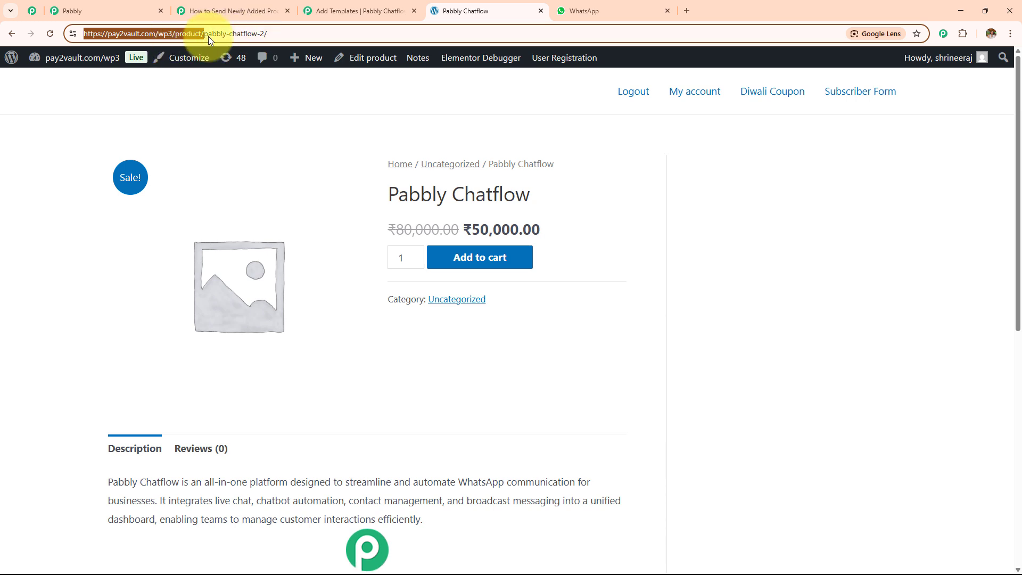
left_click(250, 10)
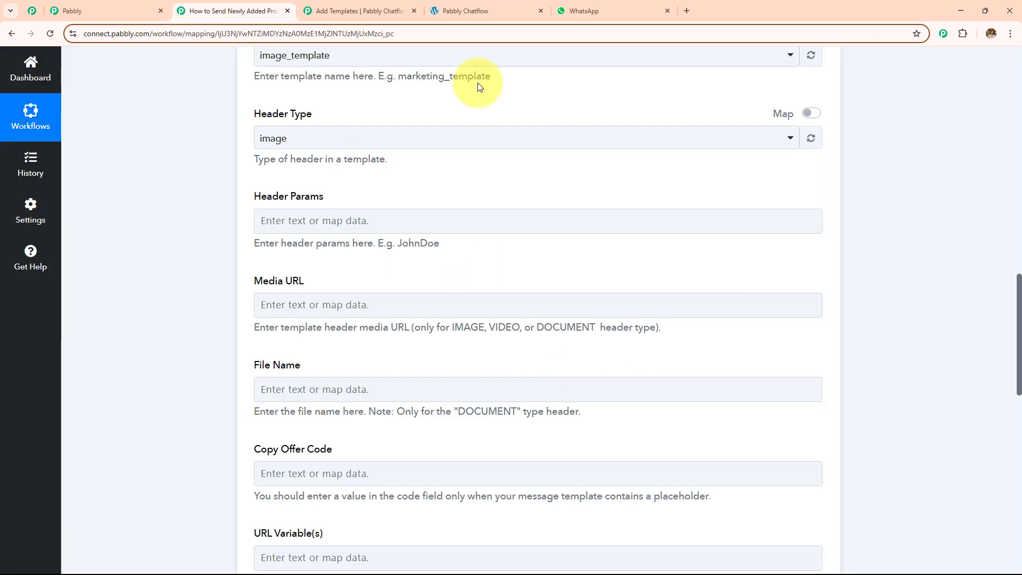
left_click(352, 10)
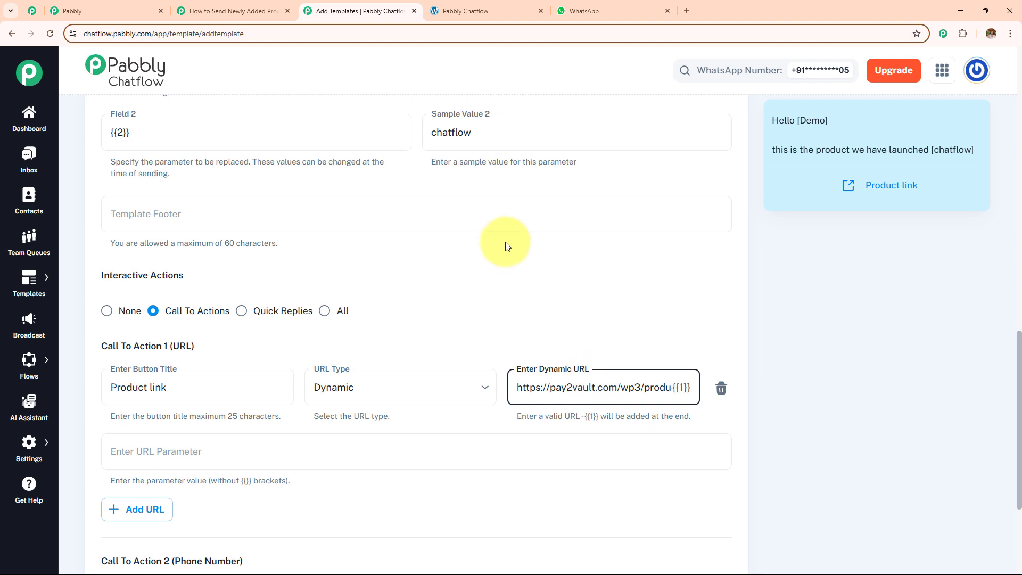
scroll(304, 269, "down", 4)
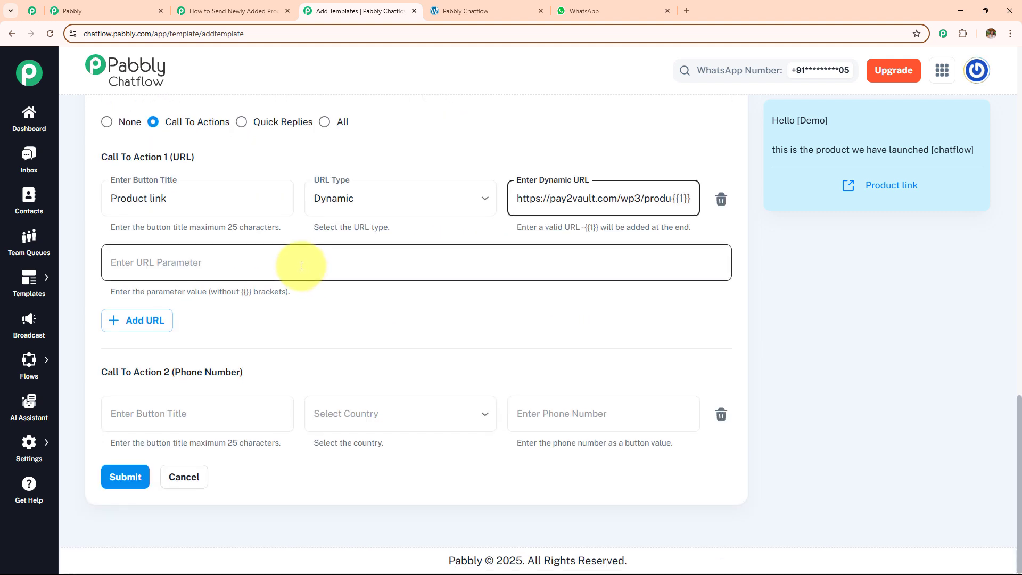
left_click_drag(112, 292, 276, 292)
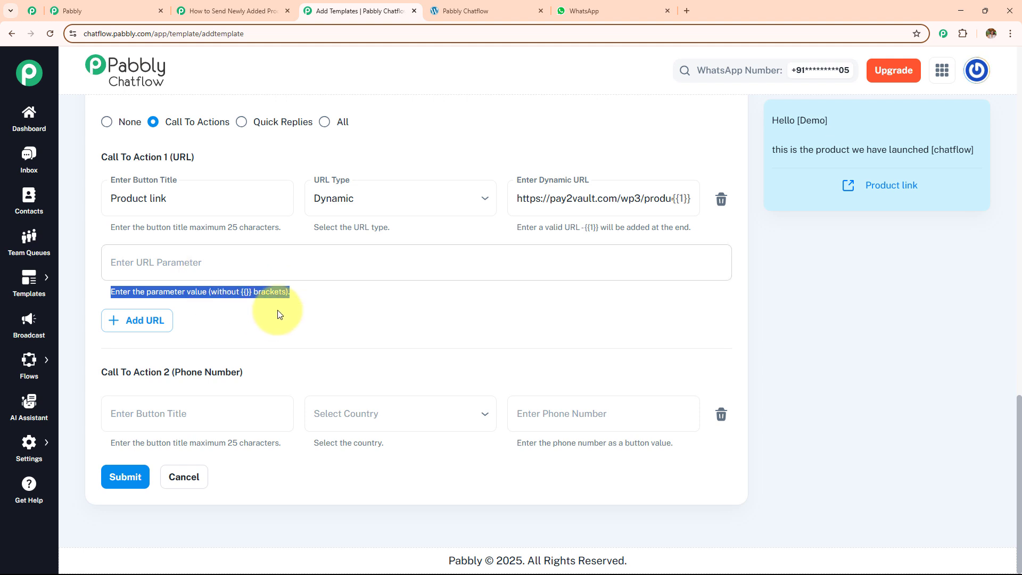
left_click(477, 4)
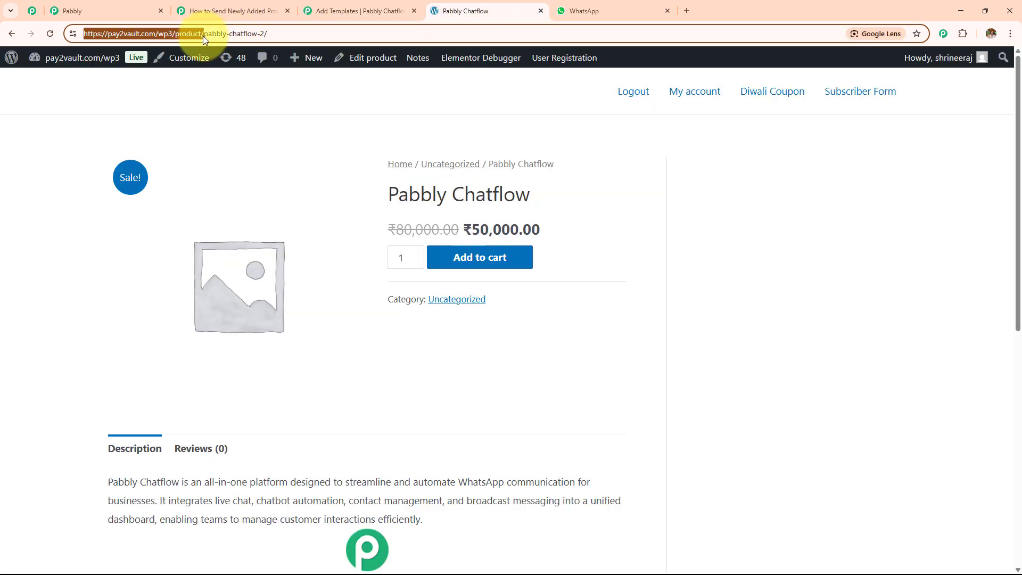
left_click(215, 69)
left_click_drag(180, 33, 295, 32)
key("ctrl+c")
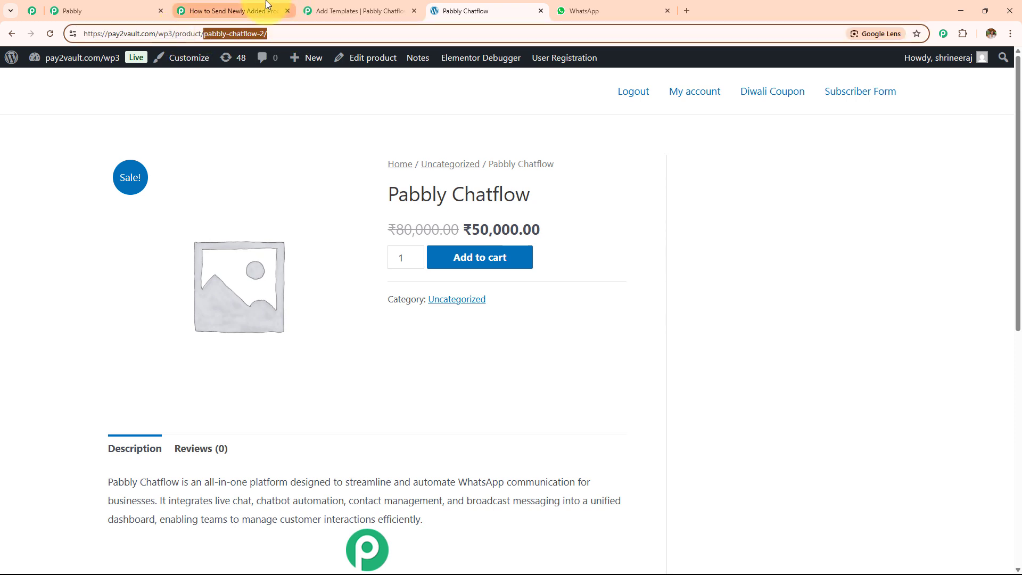
left_click(341, 10)
left_click(287, 269)
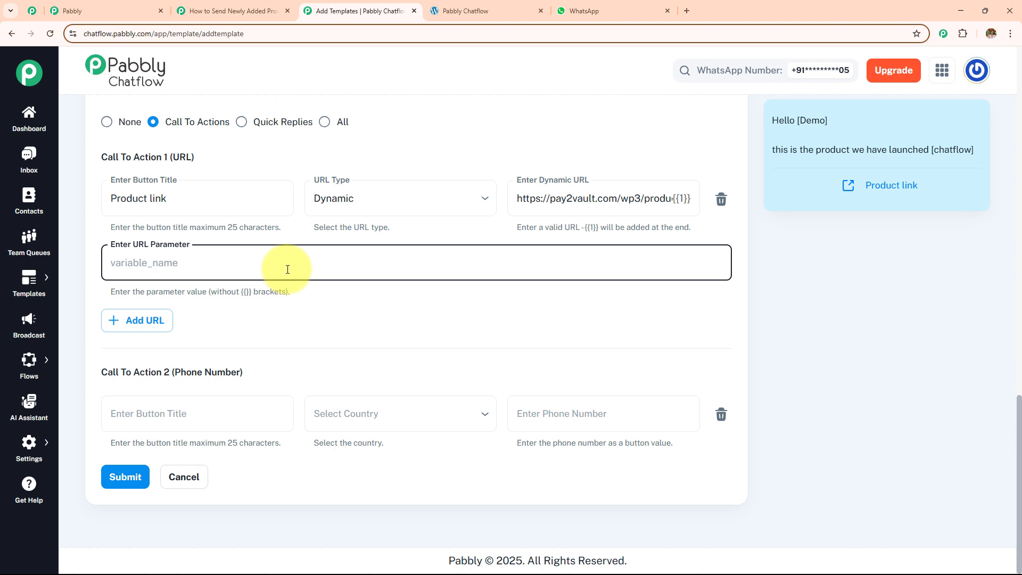
Step: Paste pabbly-chatflow-2/ as the URL parameter and delete the phone-number call to action
key("ctrl+v")
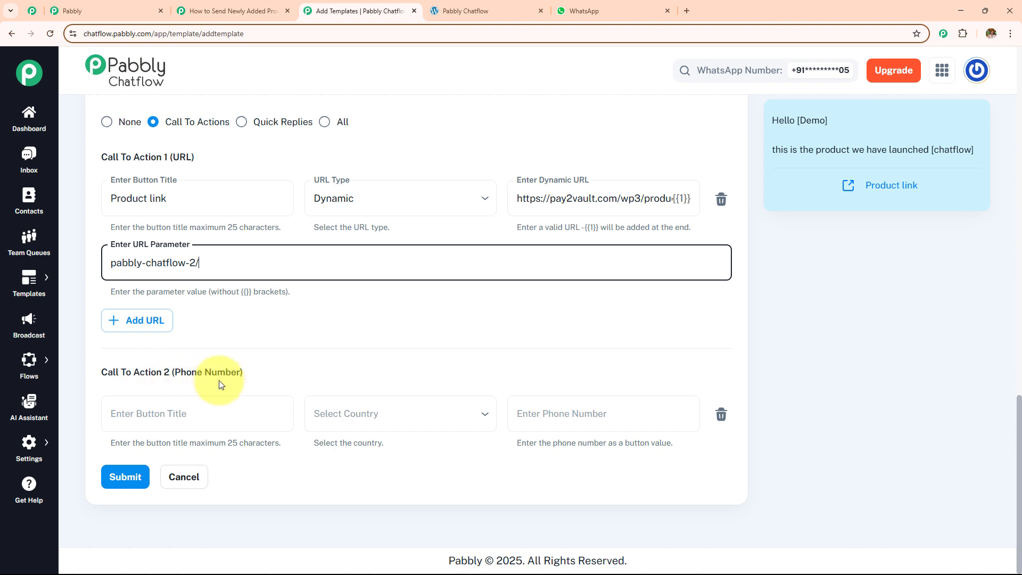
left_click(722, 415)
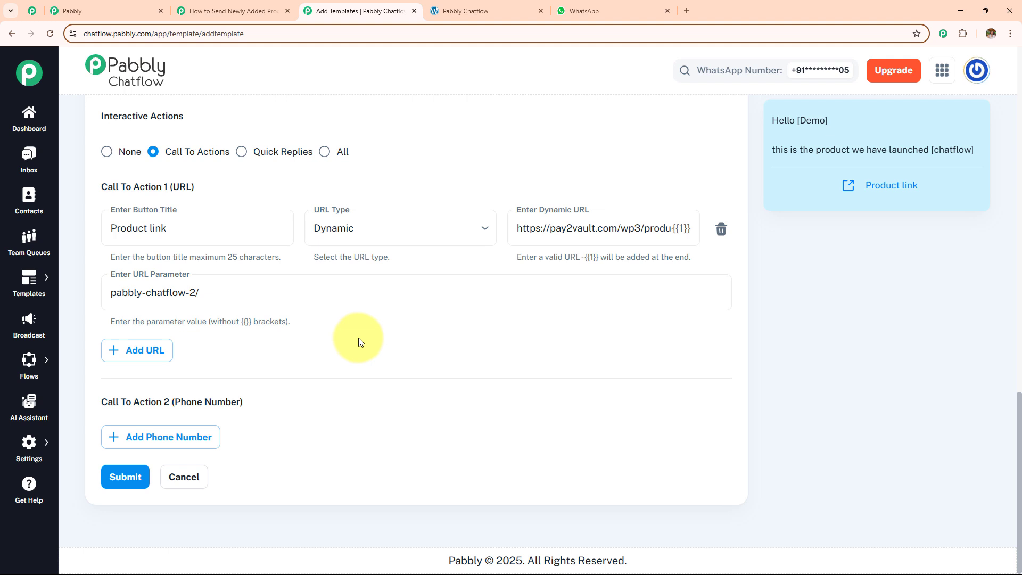
left_click(255, 8)
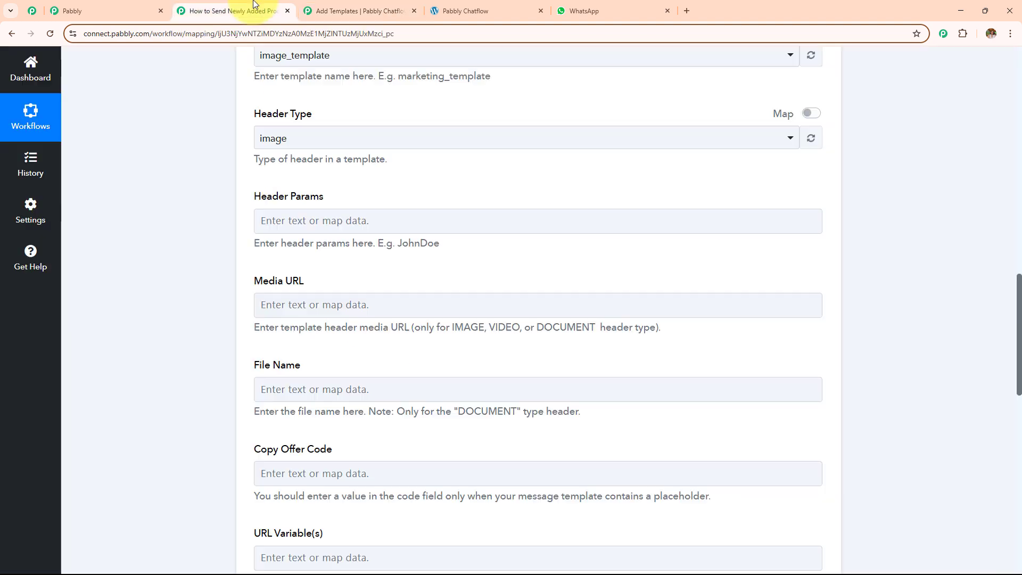
left_click(383, 3)
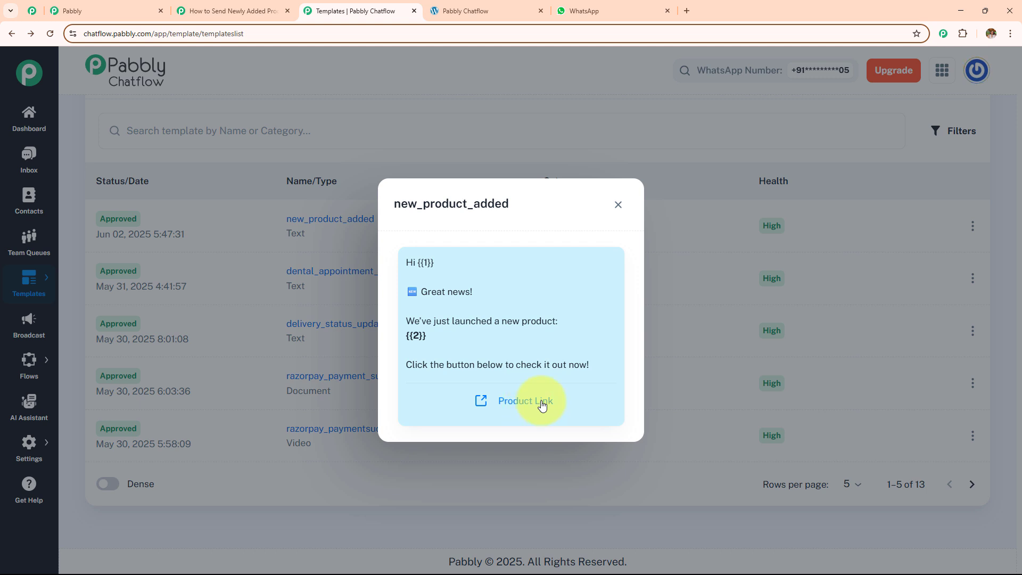
left_click(616, 206)
Step: Choose the new_product_added template for the Chatflow WhatsApp message step
left_click(239, 12)
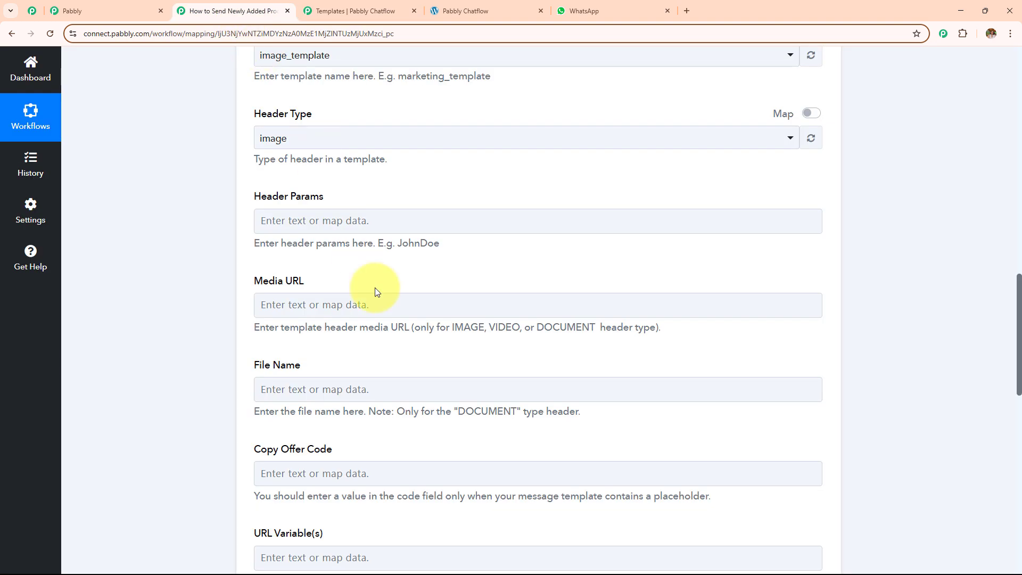
left_click(376, 60)
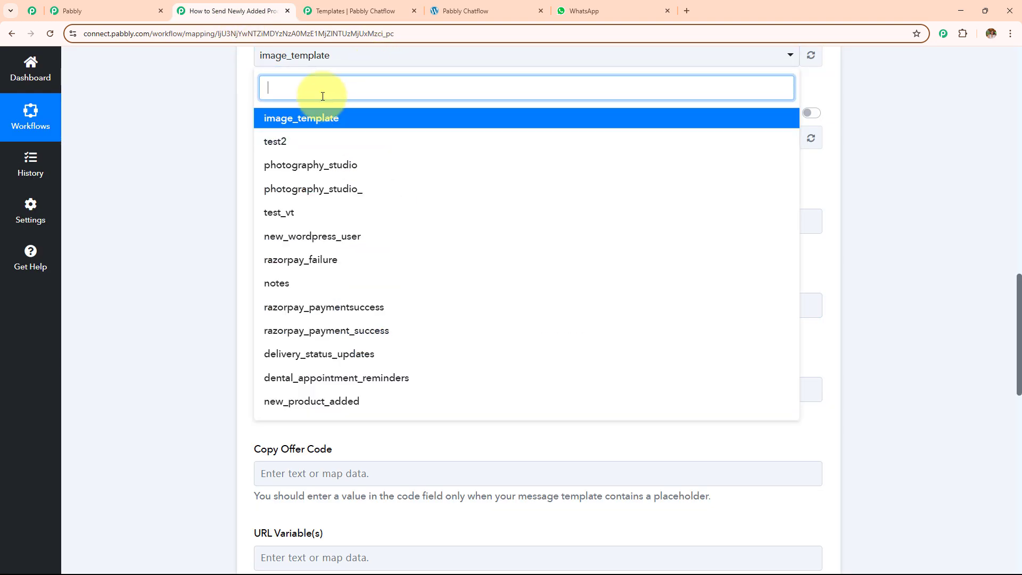
type("ne")
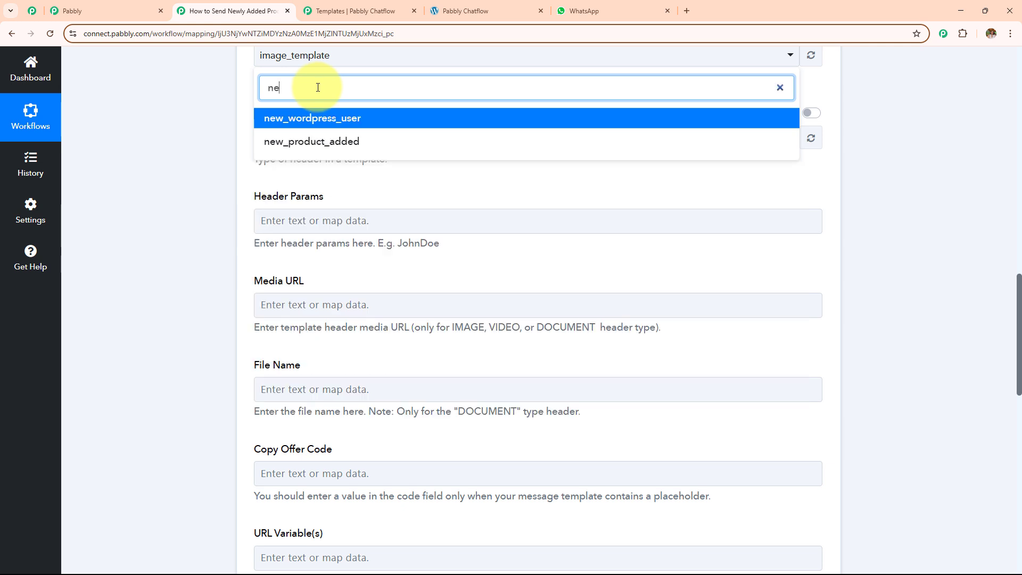
left_click(359, 140)
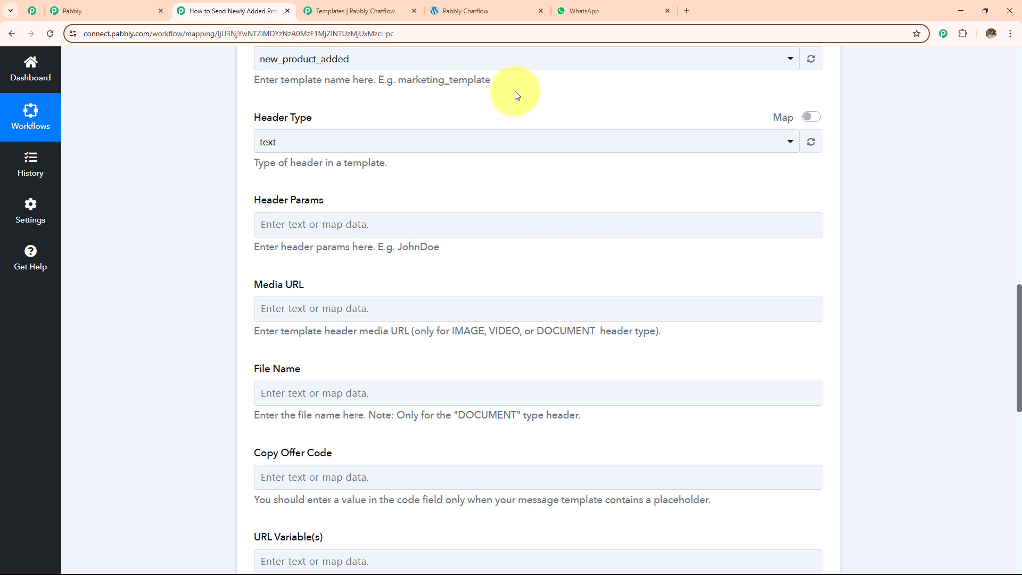
scroll(388, 208, "down", 2)
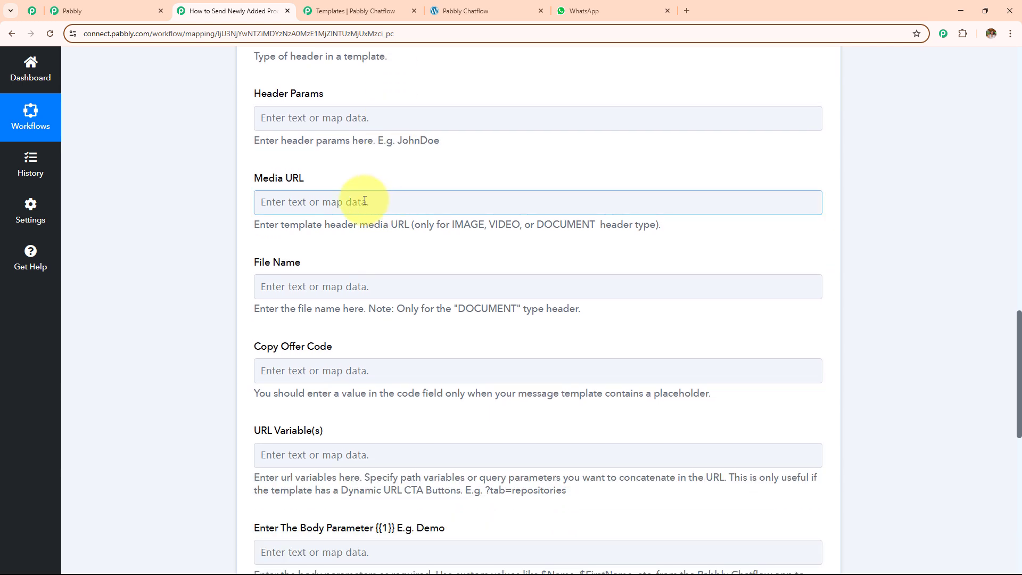
Step: Map the New Product Created trigger's Slug (pabbly-chatflow-2) into URL Variable(s)
left_click_drag(217, 103, 506, 396)
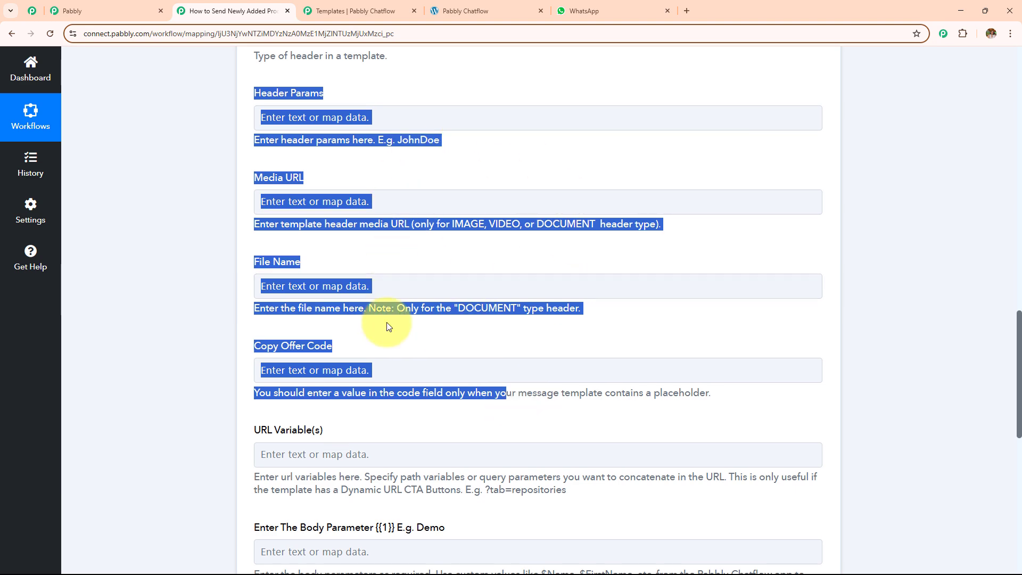
scroll(387, 321, "down", 5)
left_click(299, 188)
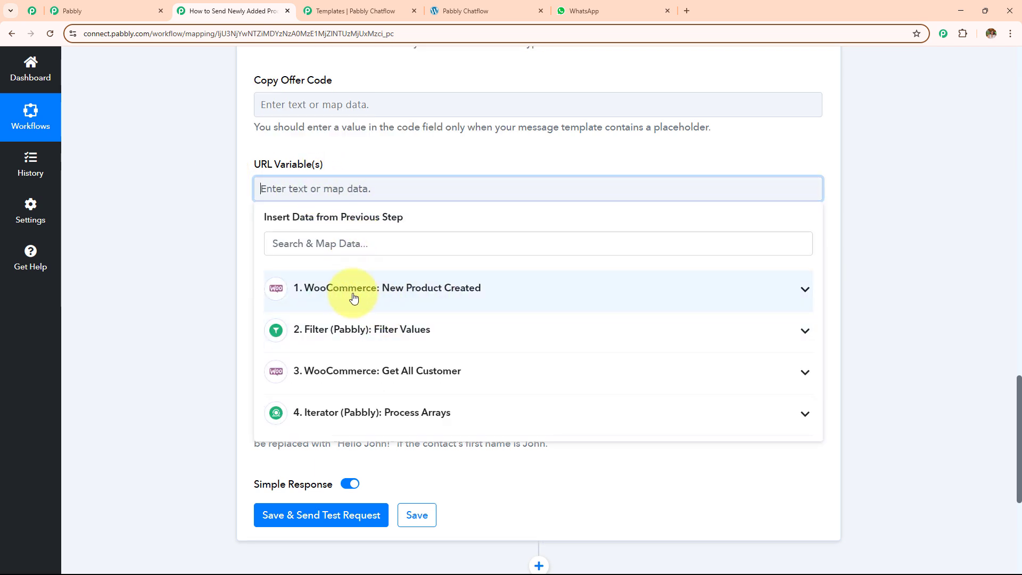
left_click(372, 297)
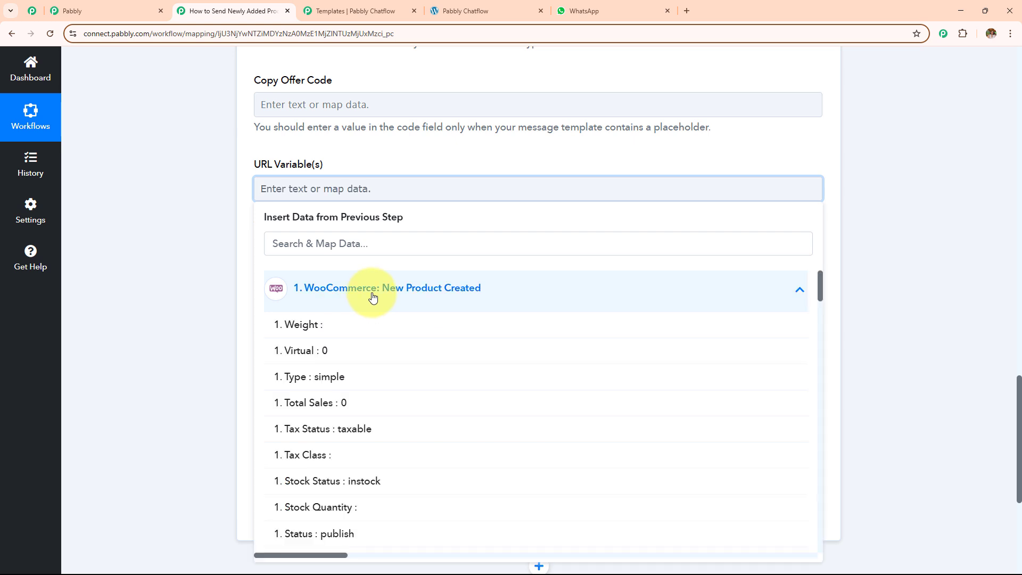
left_click(341, 235)
scroll(341, 235, "up", 2)
type("slu")
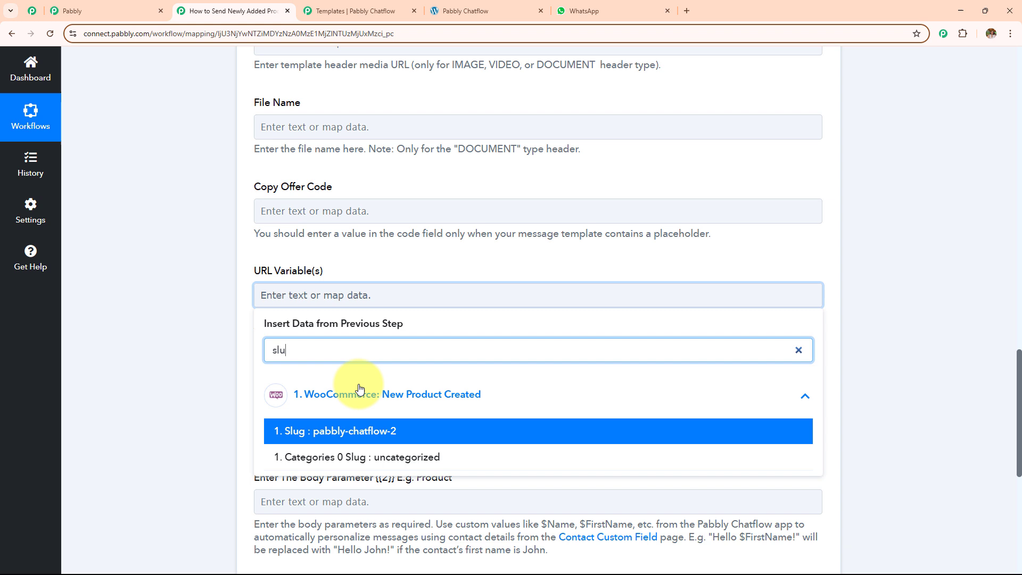
left_click(365, 432)
left_click(183, 286)
scroll(423, 285, "down", 2)
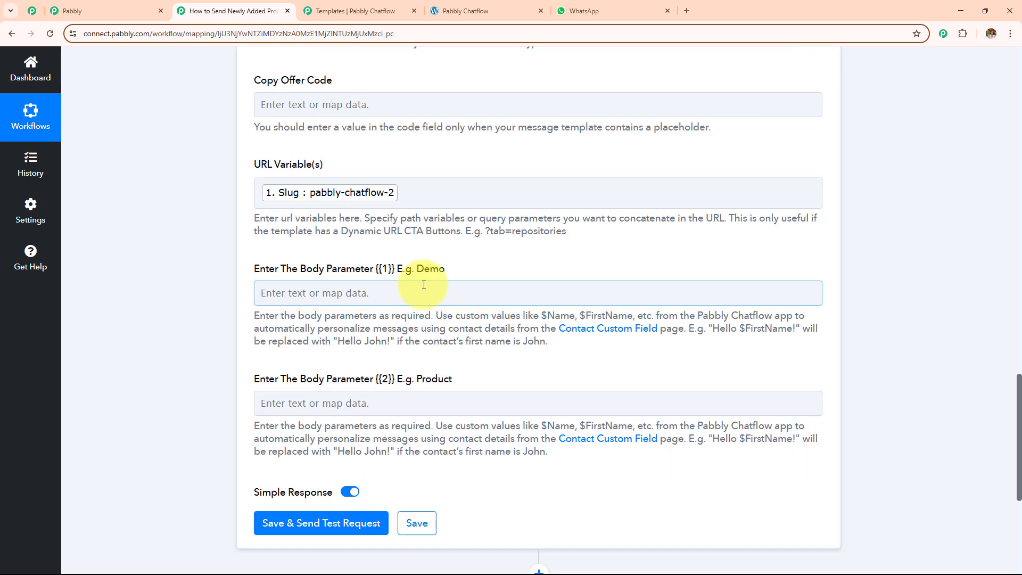
scroll(476, 289, "down", 1)
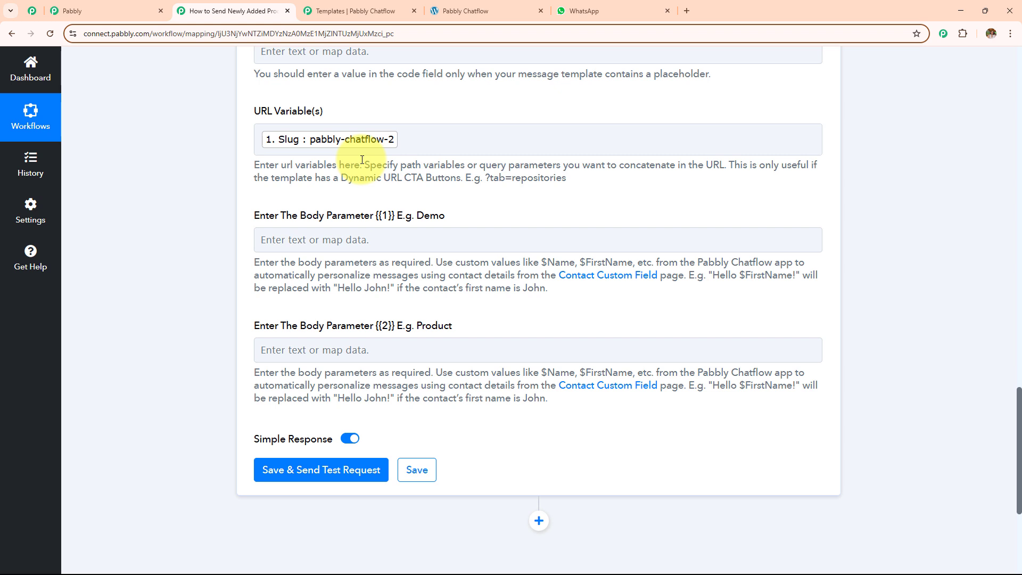
Step: Map the iterator customer's Username into Body Parameter {{1}}
scroll(359, 155, "down", 2)
left_click(354, 132)
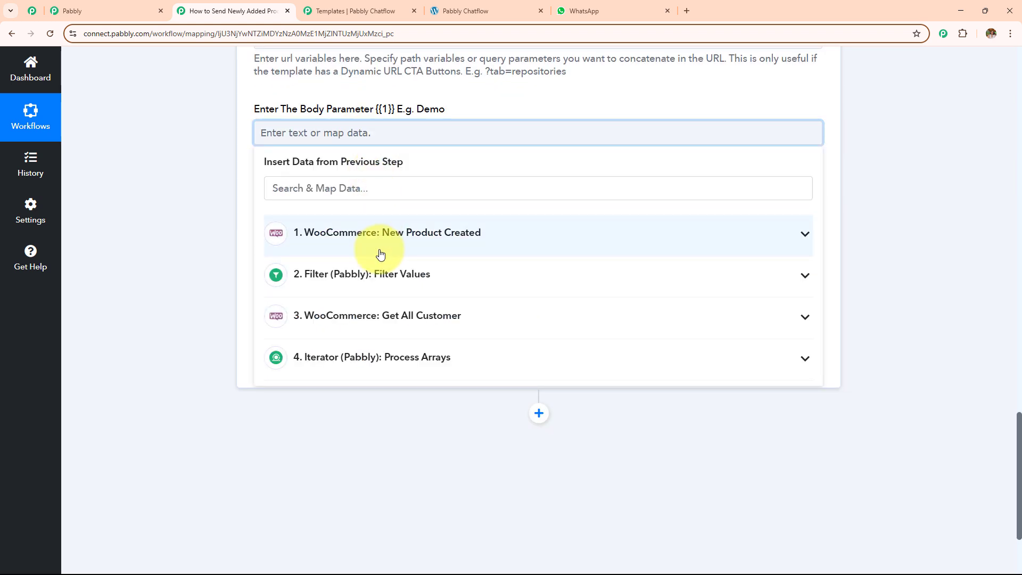
left_click(380, 250)
left_click(367, 190)
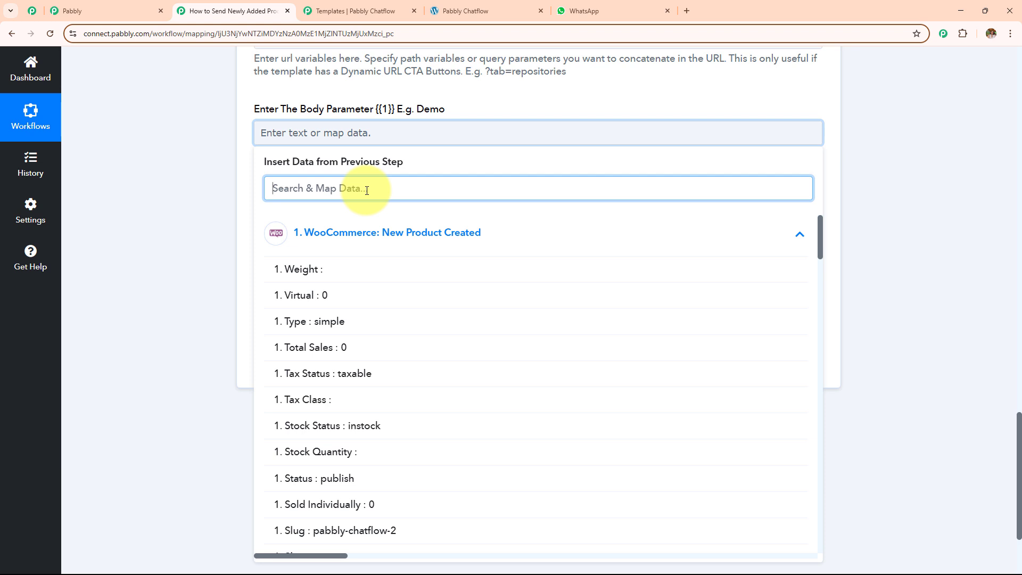
left_click(178, 201)
left_click(296, 132)
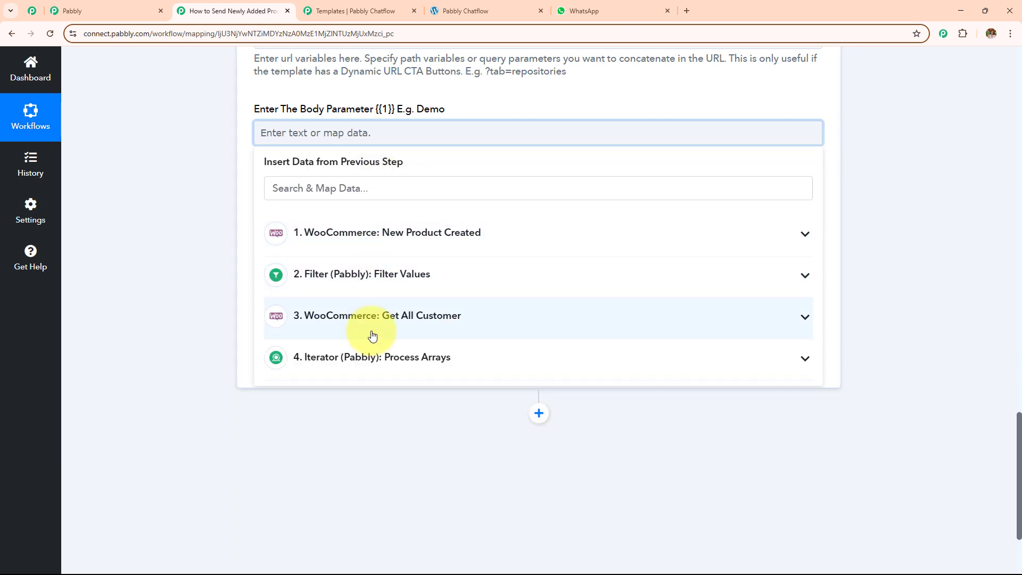
left_click(393, 362)
scroll(393, 365, "down", 4)
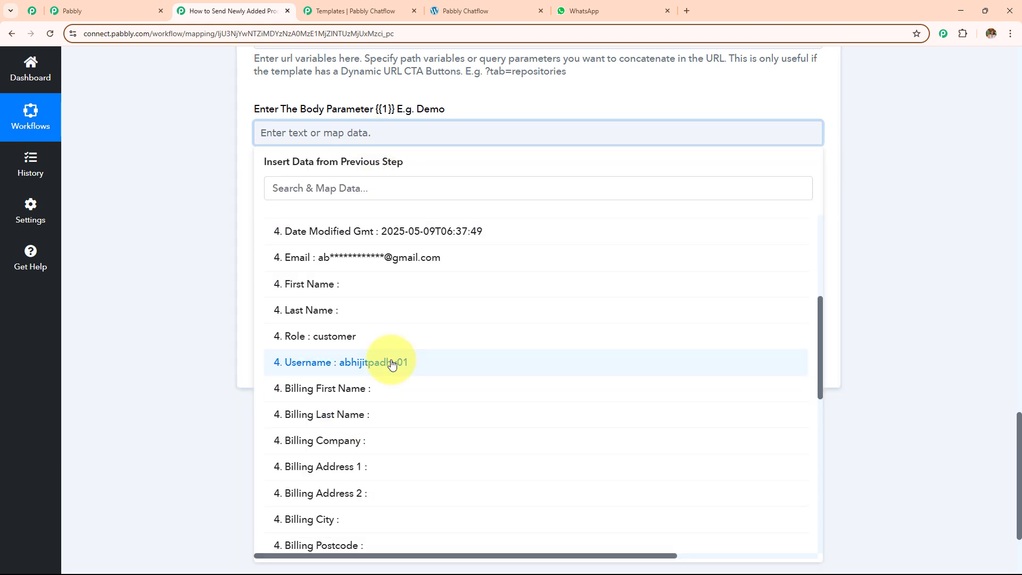
left_click(393, 362)
left_click(137, 215)
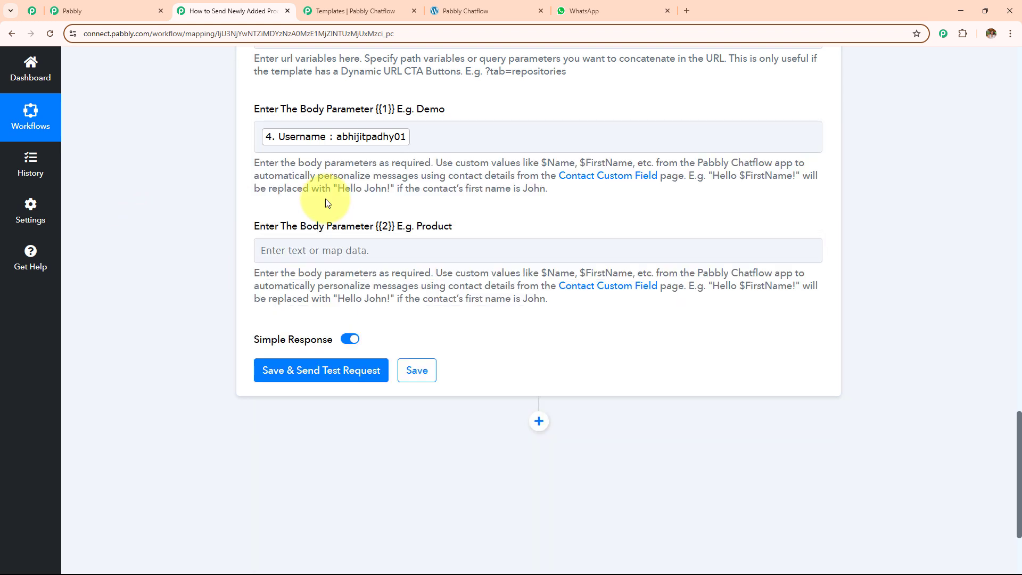
Step: Map the WooCommerce product Name, Pabbly Chatflow, into Body Parameter {{2}}
left_click(414, 252)
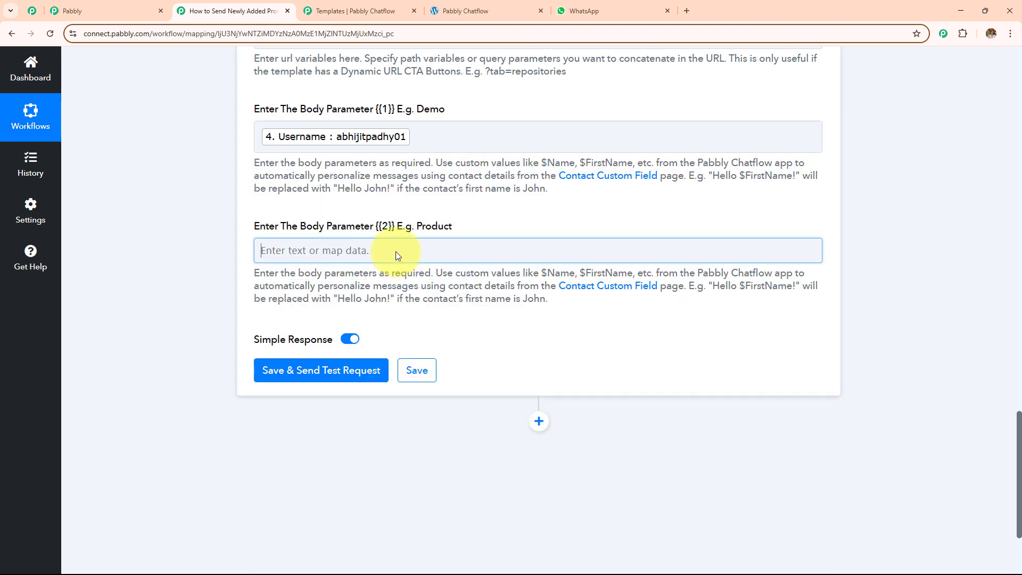
left_click(397, 251)
left_click(400, 341)
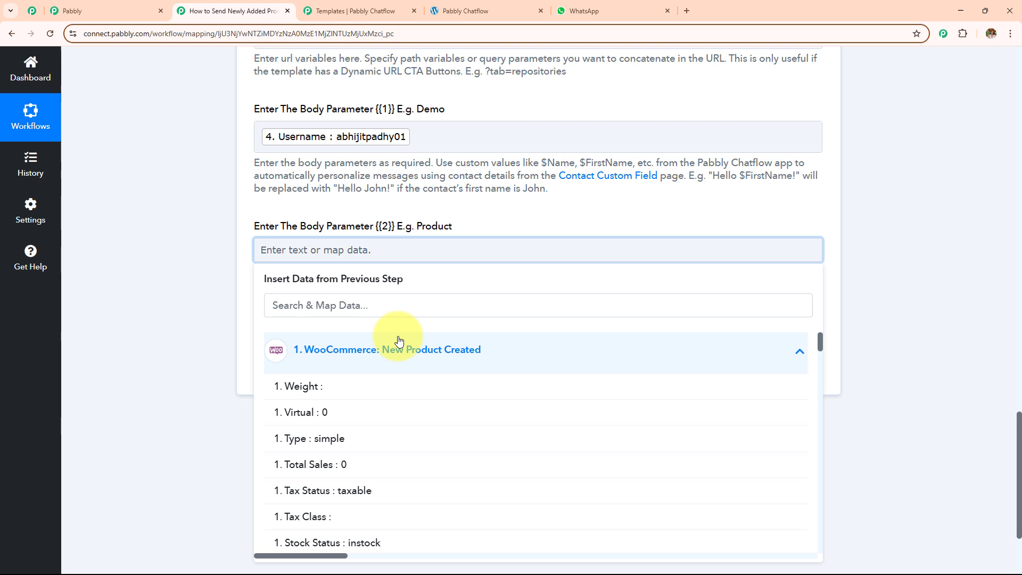
left_click(401, 304)
type("p")
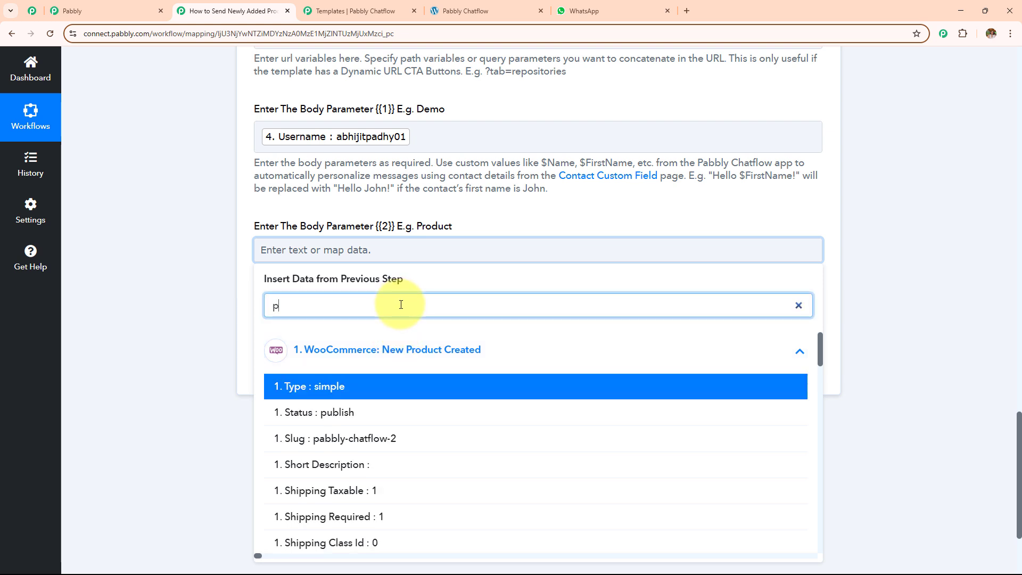
type("abb")
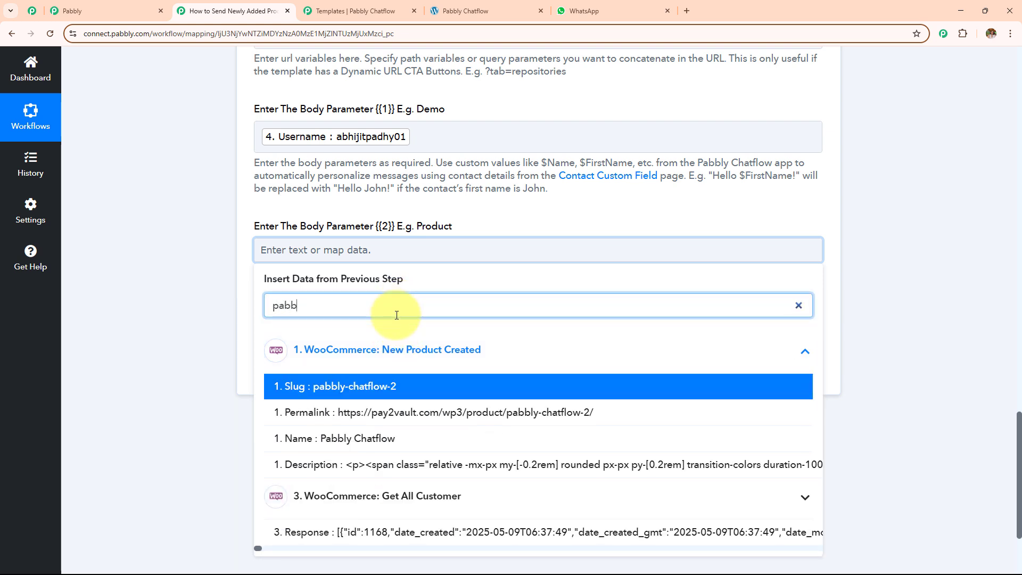
left_click(407, 439)
left_click(182, 277)
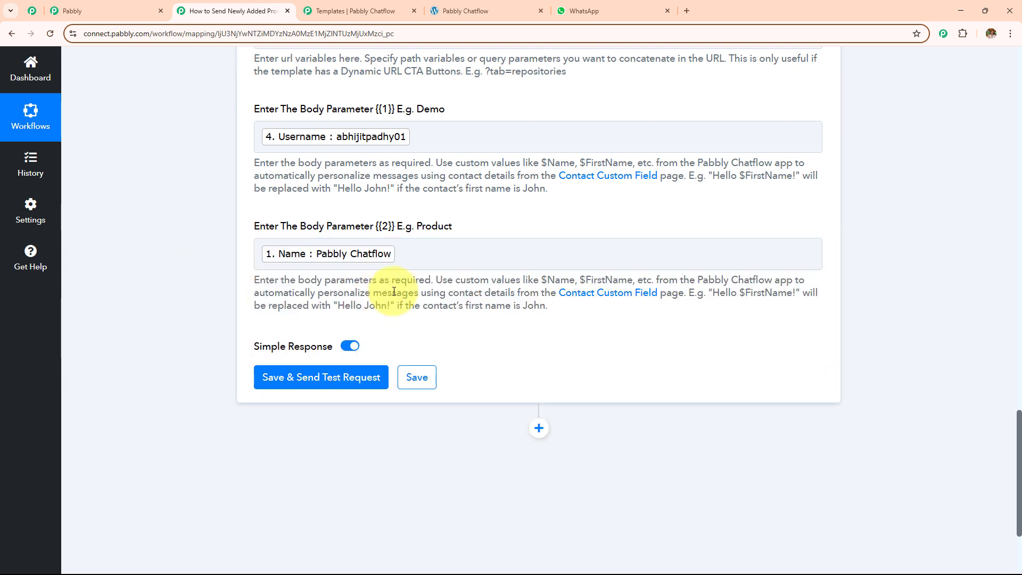
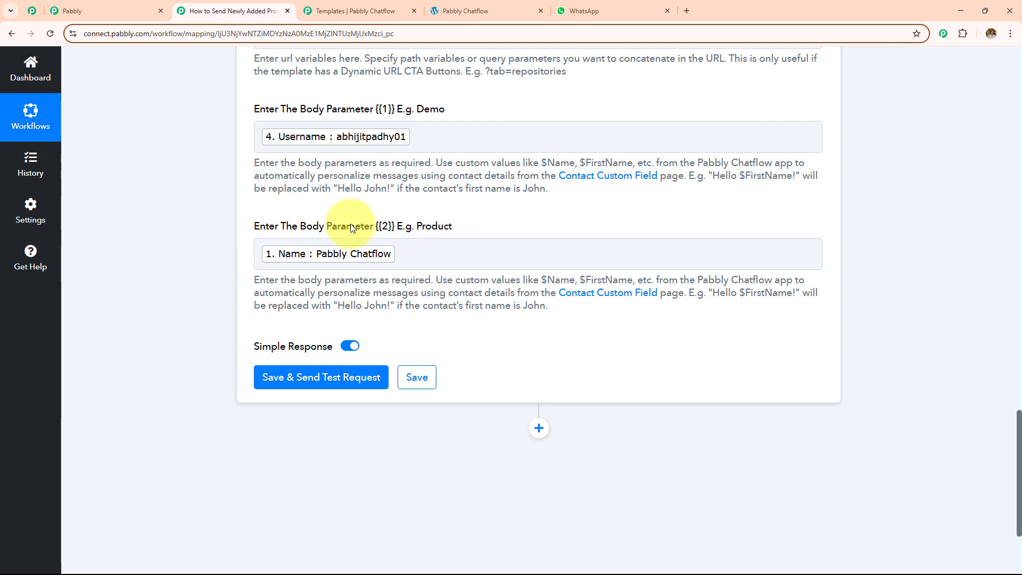
Step: Save the Pabbly Chatflow step with a test request, confirm status success, and check WhatsApp for the message
scroll(469, 298, "down", 3)
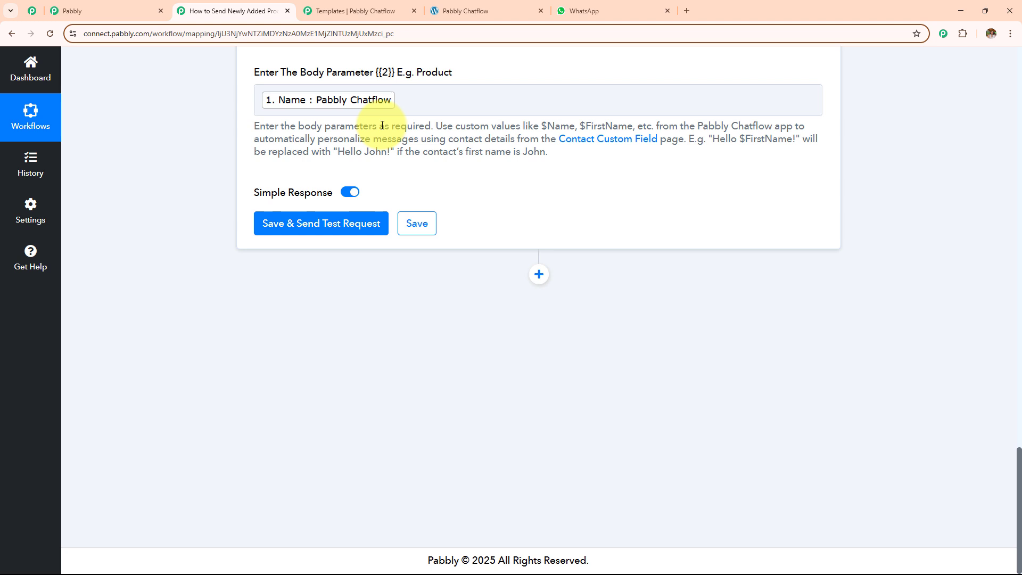
scroll(382, 125, "up", 1)
left_click(373, 270)
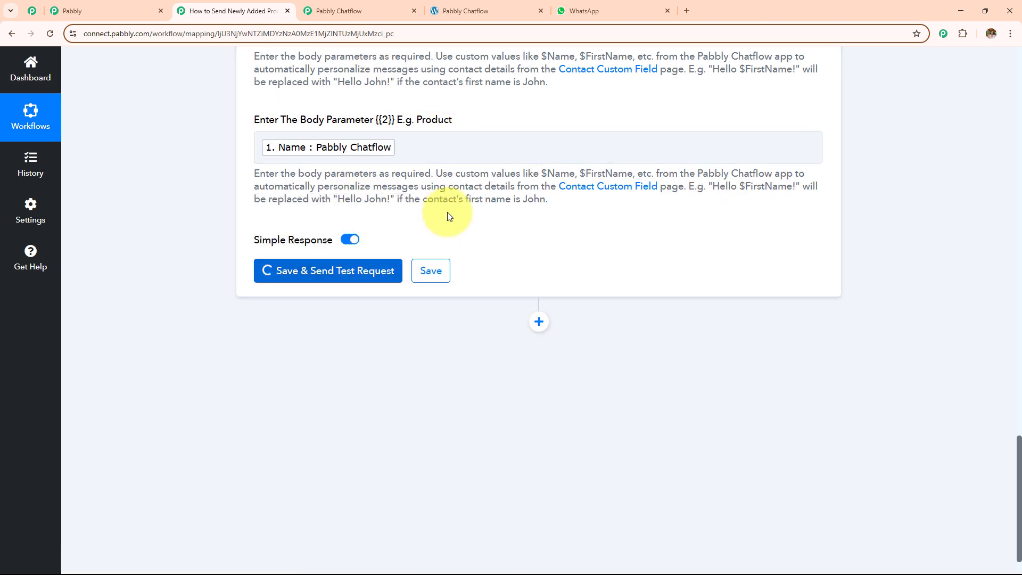
scroll(470, 184, "down", 3)
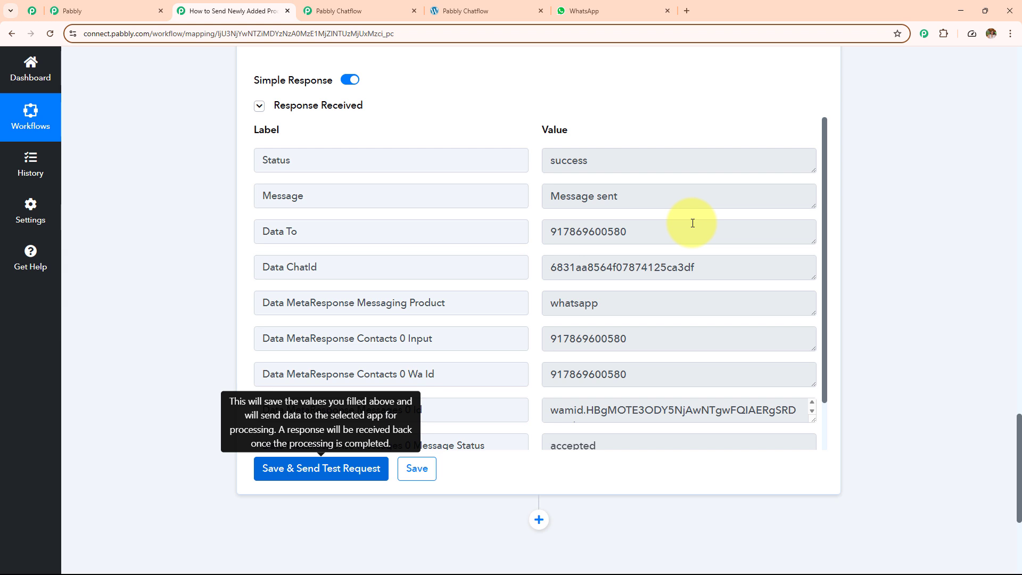
left_click(607, 10)
Step: Follow the Pabbly Chatflow message's Product Link to the product page, then return to the Pabbly Connect workflow
left_click_drag(397, 395, 567, 478)
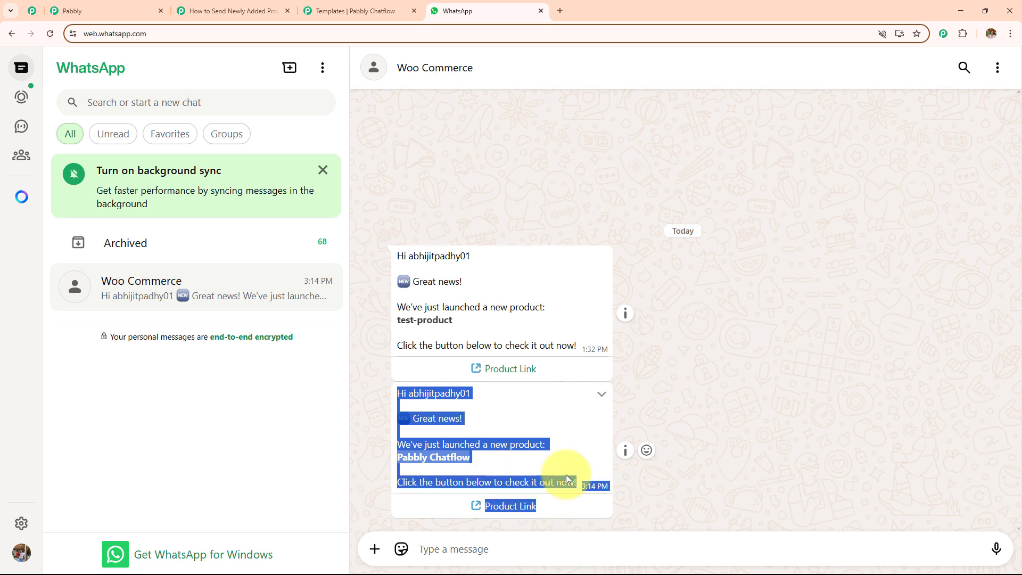
left_click(660, 426)
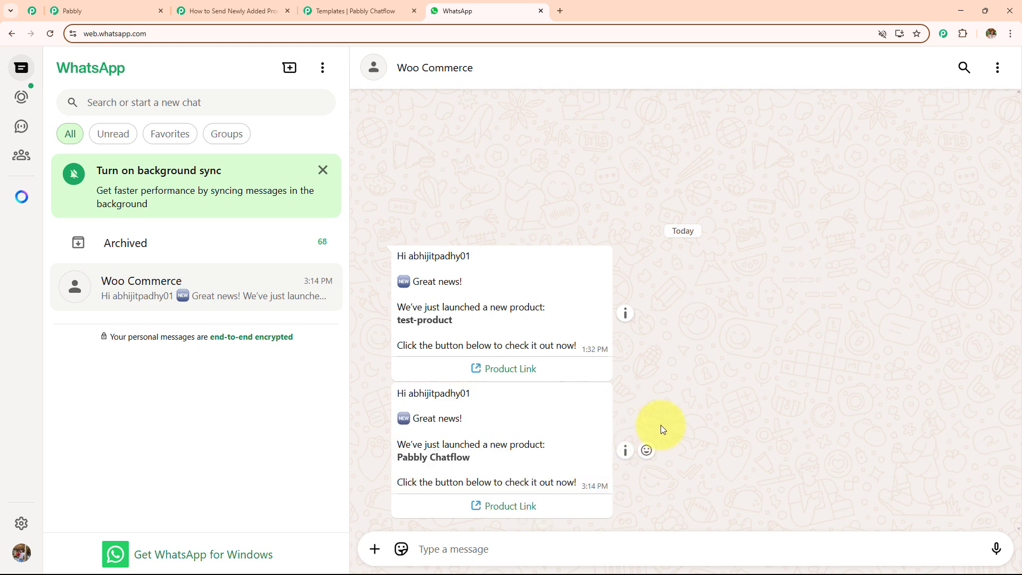
left_click(515, 507)
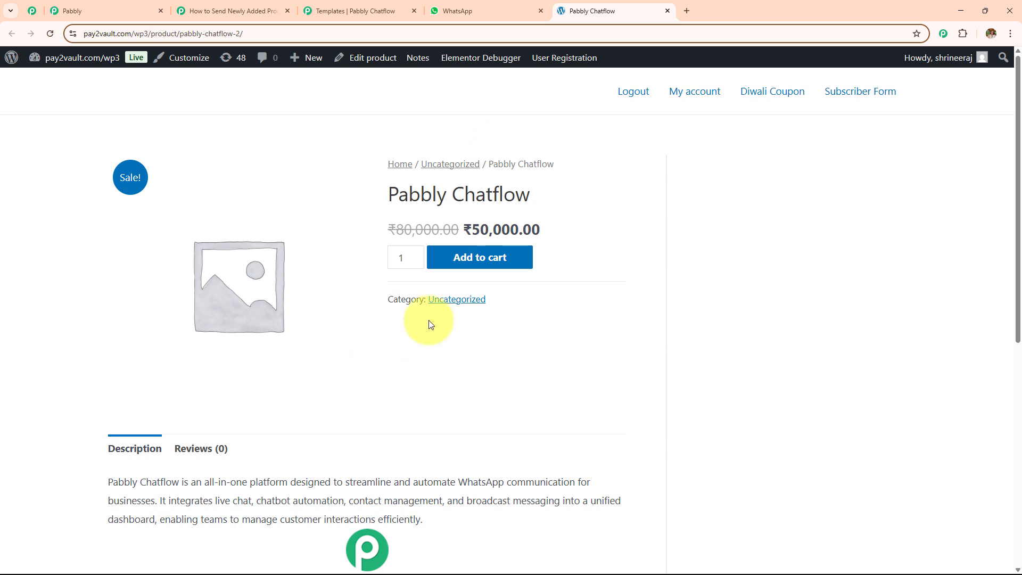
left_click(458, 11)
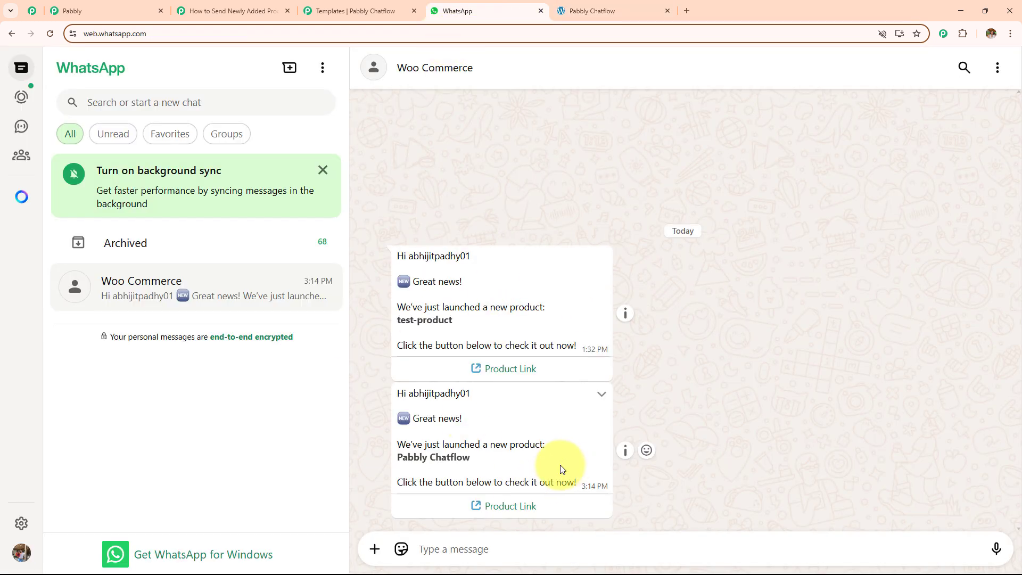
left_click(269, 17)
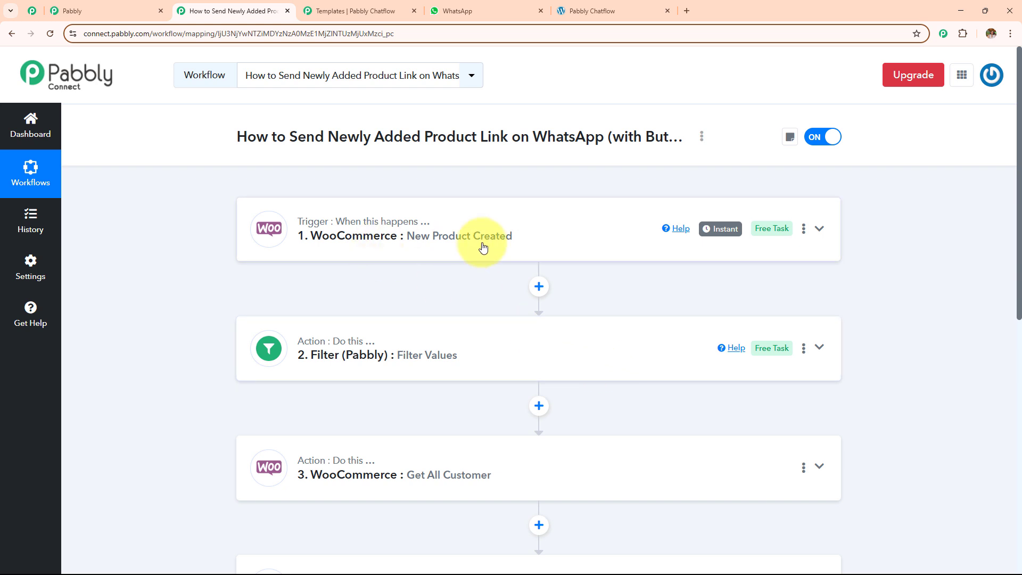
scroll(483, 246, "down", 4)
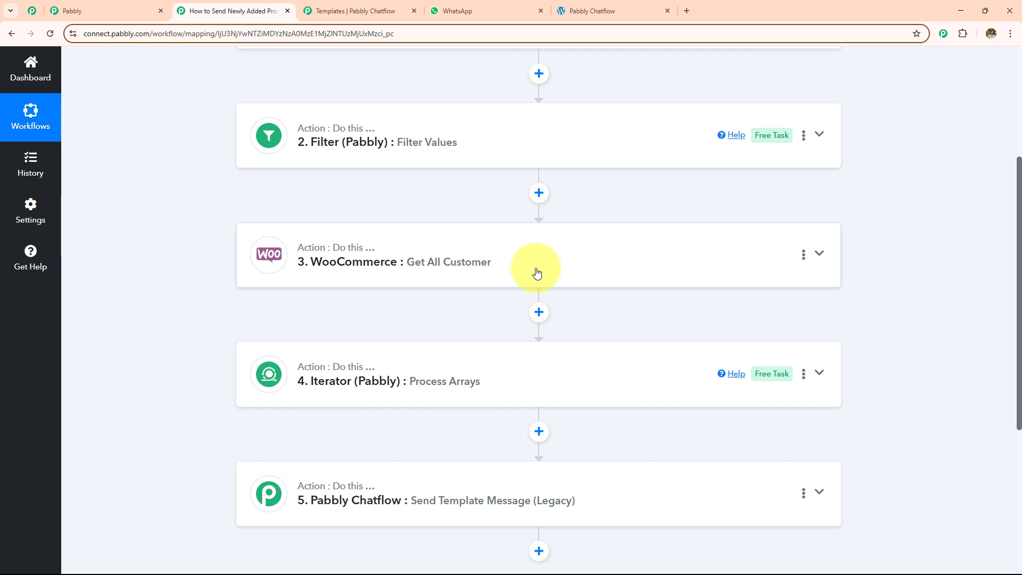
left_click(602, 270)
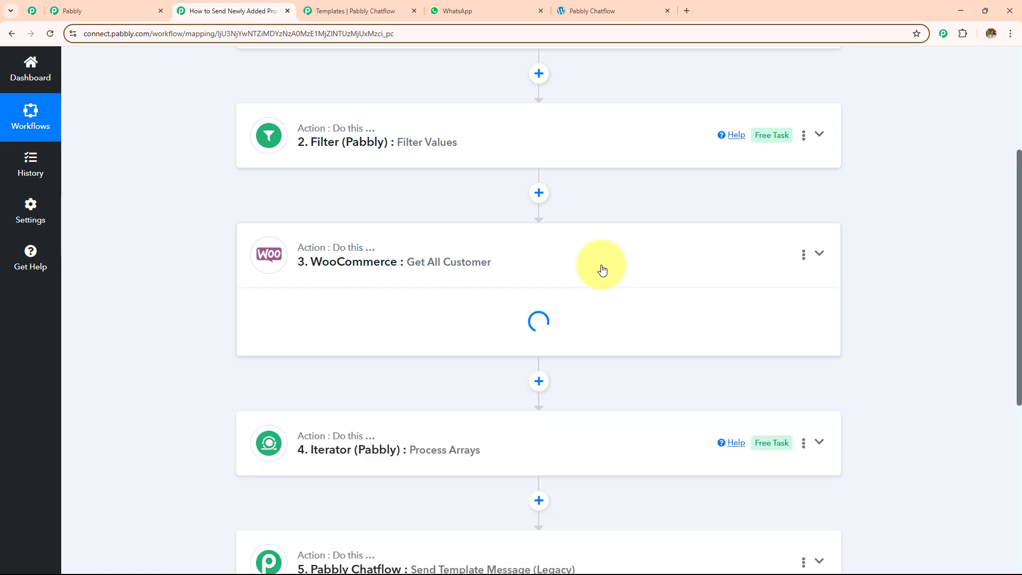
scroll(603, 269, "down", 5)
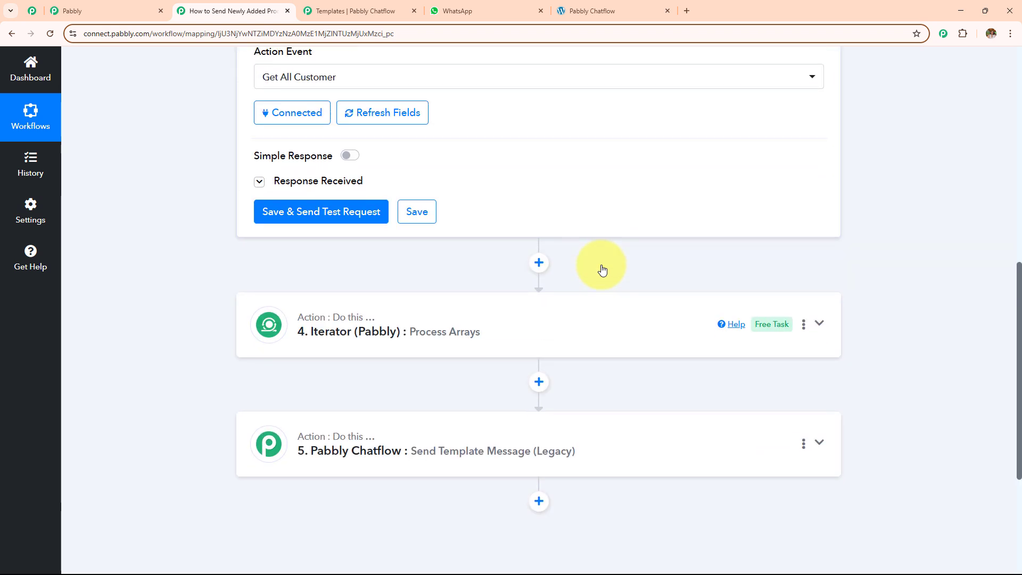
scroll(601, 266, "down", 2)
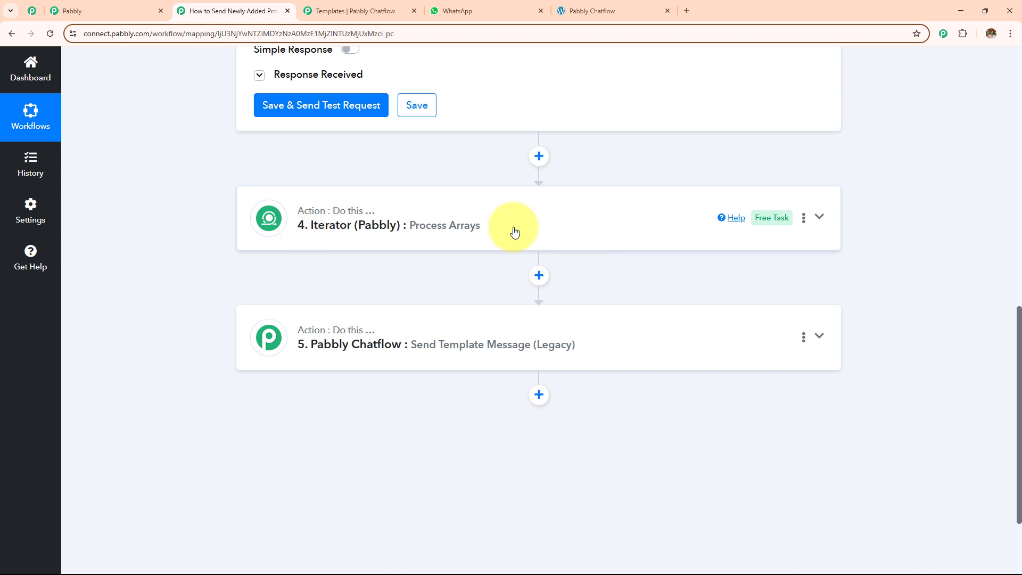
scroll(515, 231, "down", 2)
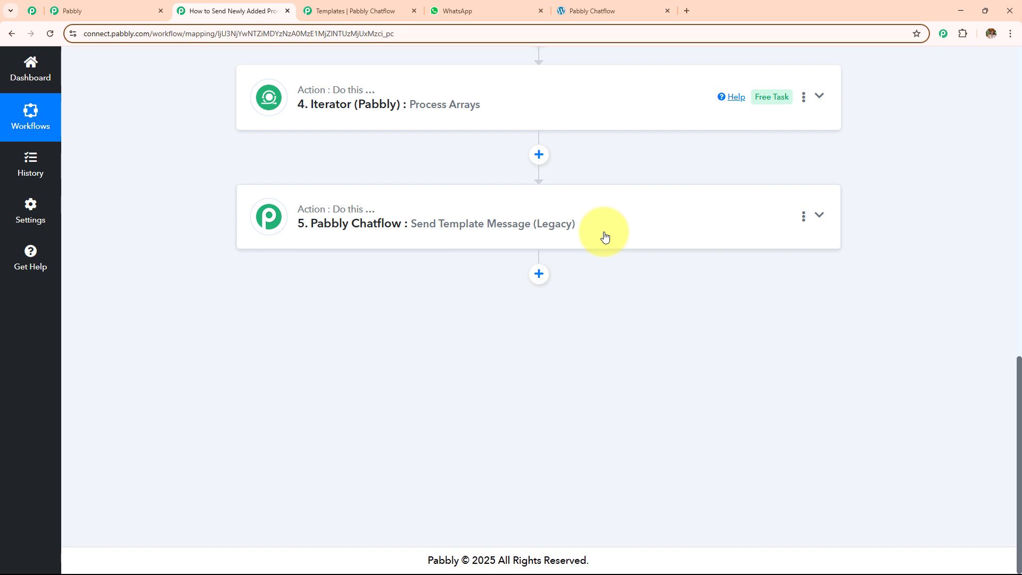
left_click(461, 11)
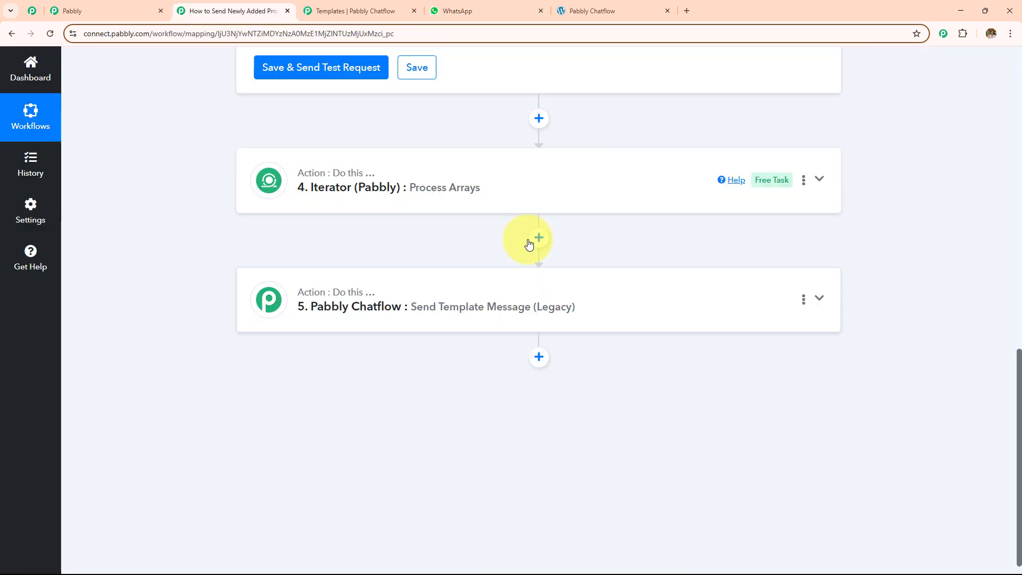
scroll(530, 300, "up", 10)
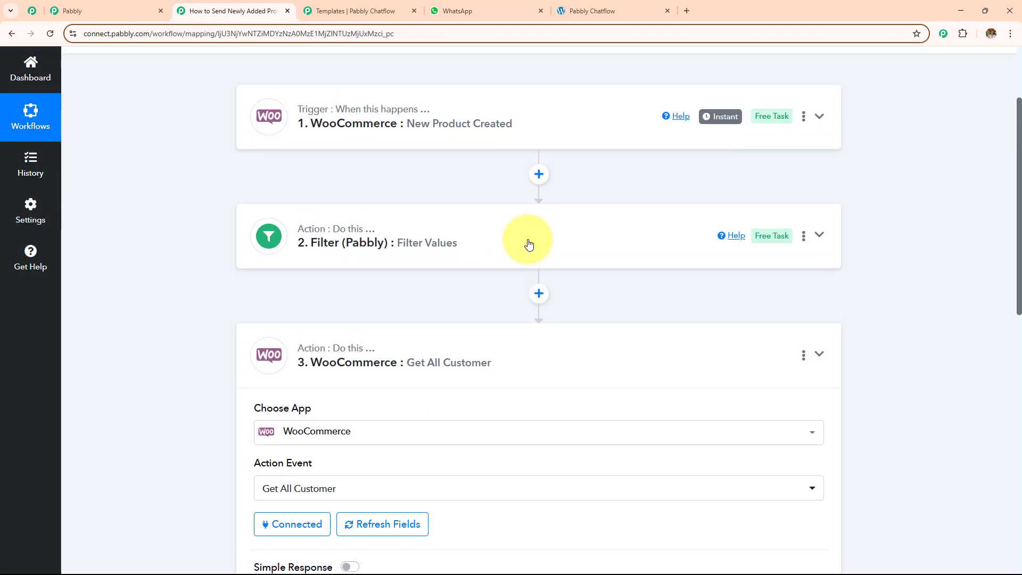
left_click(522, 349)
scroll(522, 349, "up", 3)
scroll(522, 349, "down", 1)
scroll(522, 350, "down", 2)
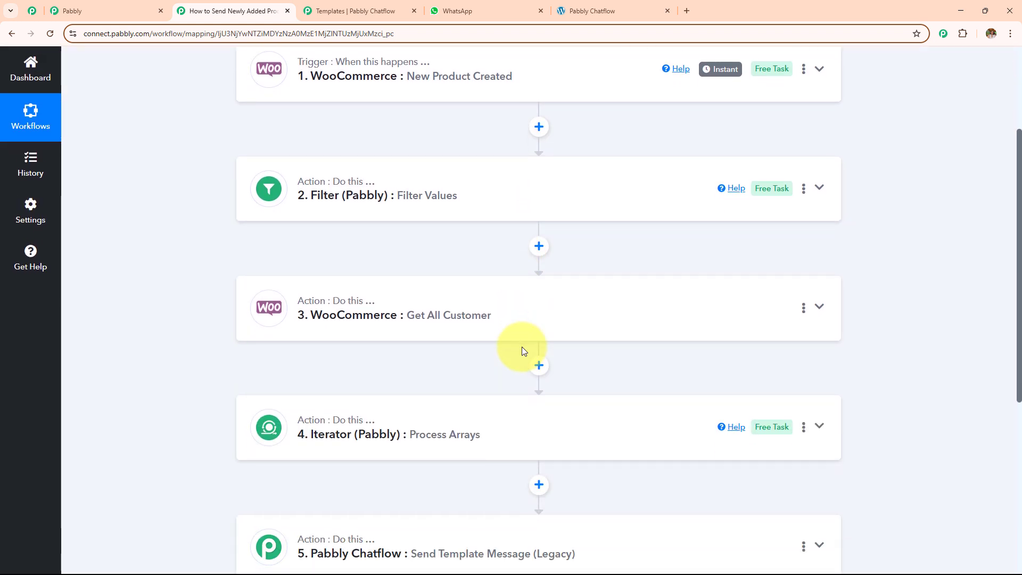
scroll(393, 261, "down", 3)
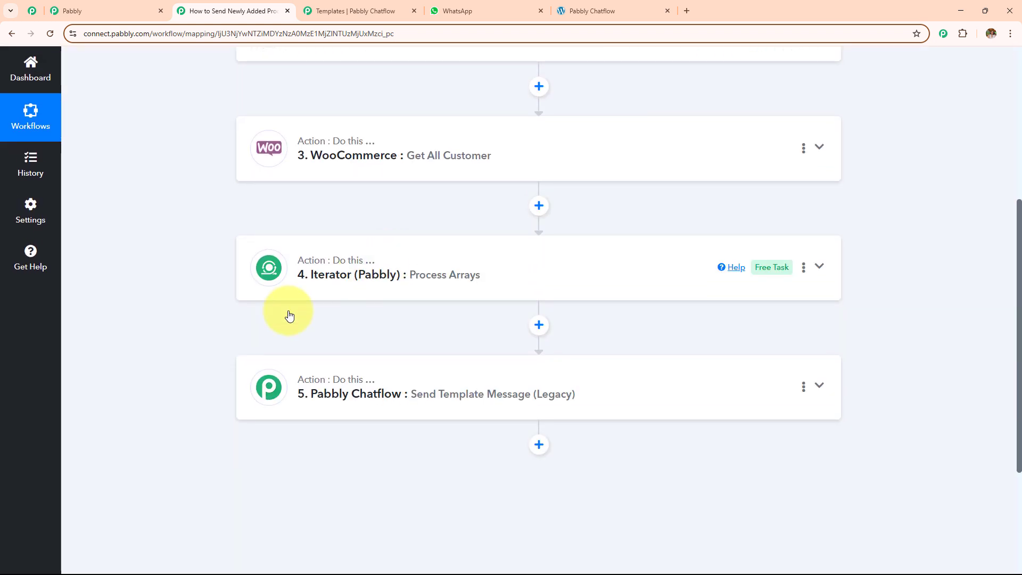
scroll(500, 372, "up", 4)
scroll(495, 371, "up", 2)
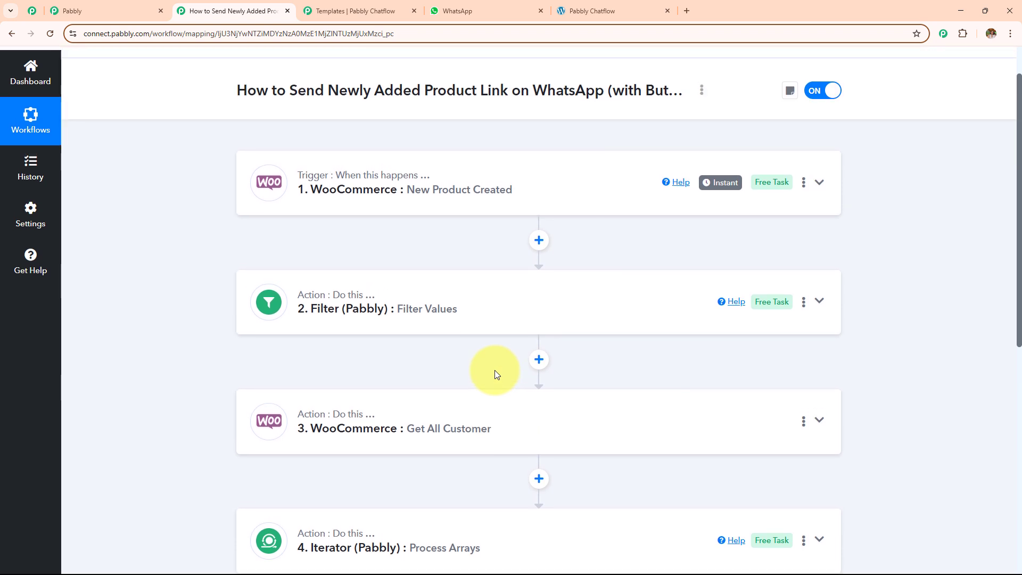